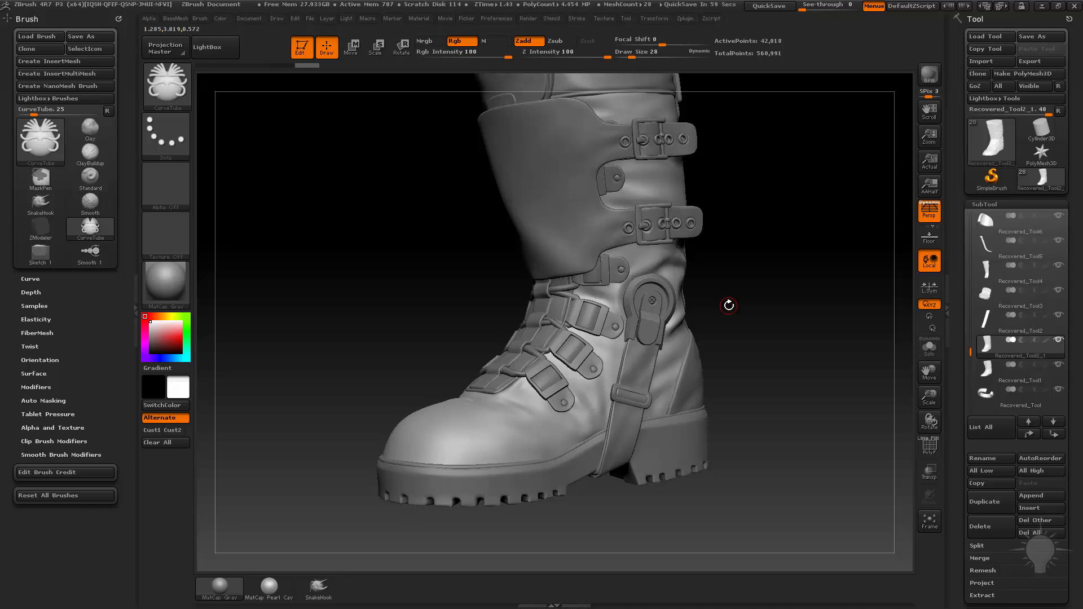
Examine the boot's buckles, straps, laces and sole from several angles, with the Standard brush selected.
{"action": "left_click_drag", "start_coordinate": [724, 278], "coordinate": [749, 356]}
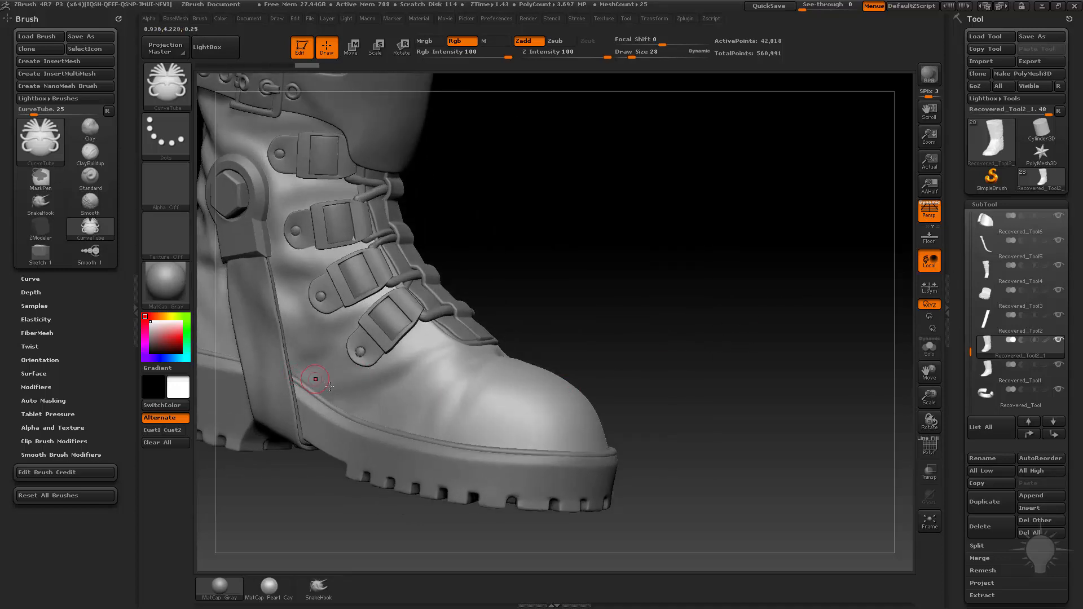
{"action": "left_click_drag", "start_coordinate": [758, 415], "coordinate": [555, 451]}
{"action": "left_click_drag", "start_coordinate": [763, 486], "coordinate": [680, 527], "text": "alt"}
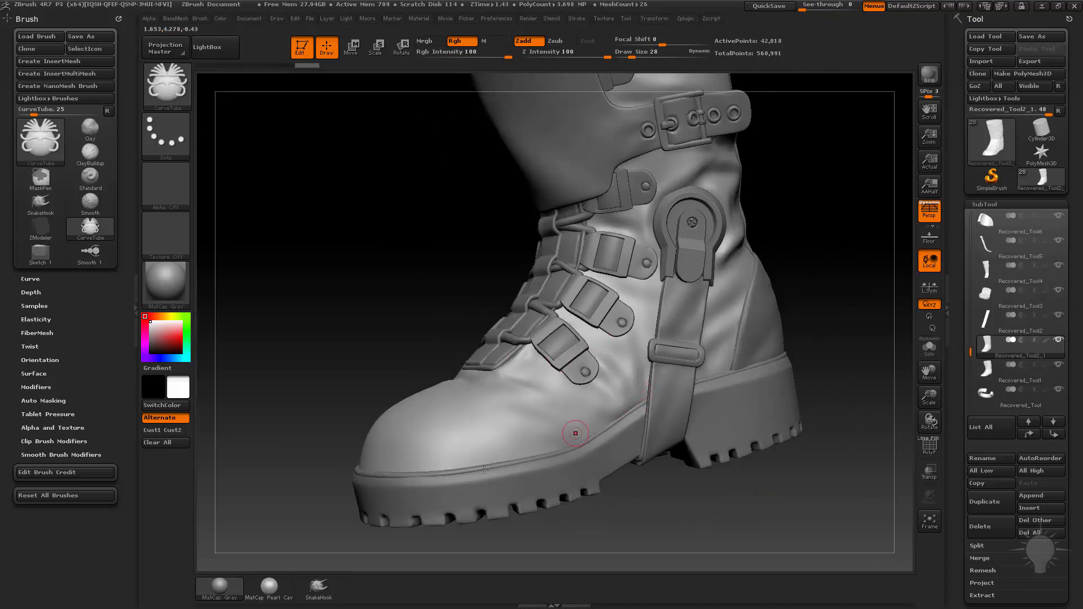
{"action": "left_click_drag", "start_coordinate": [840, 265], "coordinate": [778, 289]}
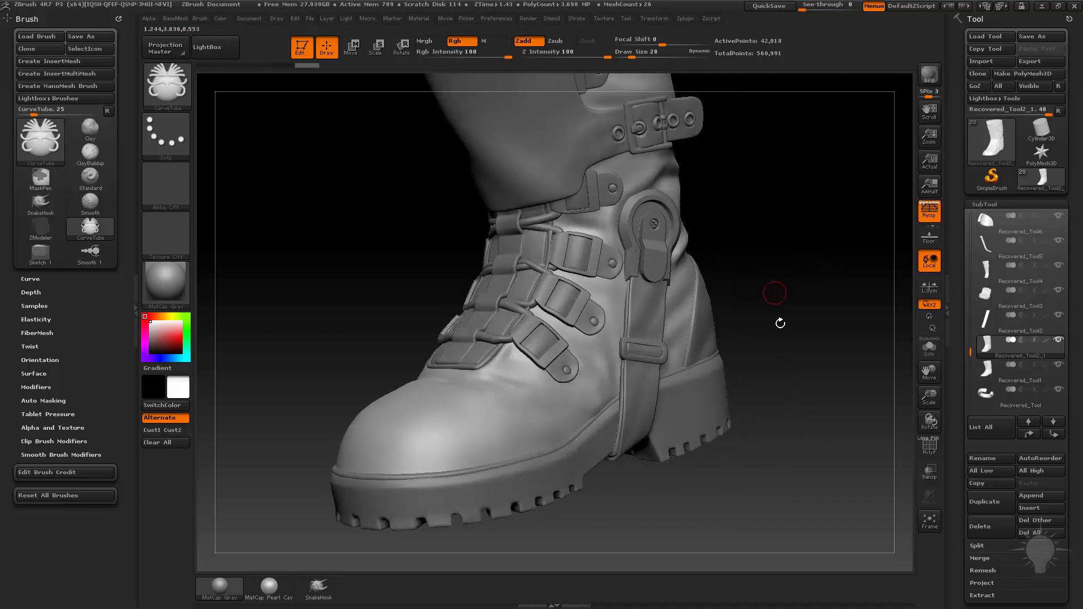
{"action": "key", "text": "b"}
{"action": "key", "text": "s"}
{"action": "key", "text": "t"}
{"action": "key", "text": "s"}
{"action": "left_click_drag", "start_coordinate": [781, 327], "coordinate": [777, 327]}
{"action": "mouse_move", "coordinate": [814, 400]}
{"action": "left_mouse_down", "text": "alt"}
{"action": "mouse_move", "coordinate": [812, 370]}
{"action": "mouse_move", "coordinate": [718, 425]}
{"action": "left_mouse_up", "text": "alt"}
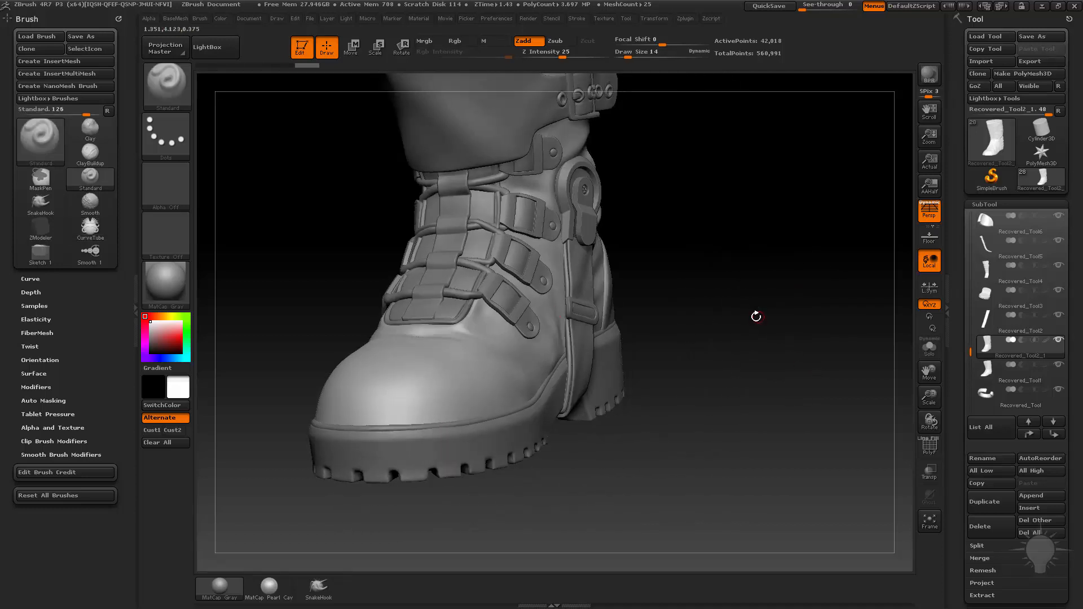
{"action": "left_click_drag", "start_coordinate": [756, 316], "coordinate": [537, 284]}
Clear the boot from the canvas and draw a Sphere3D, ready for editing.
{"action": "left_click", "coordinate": [301, 47]}
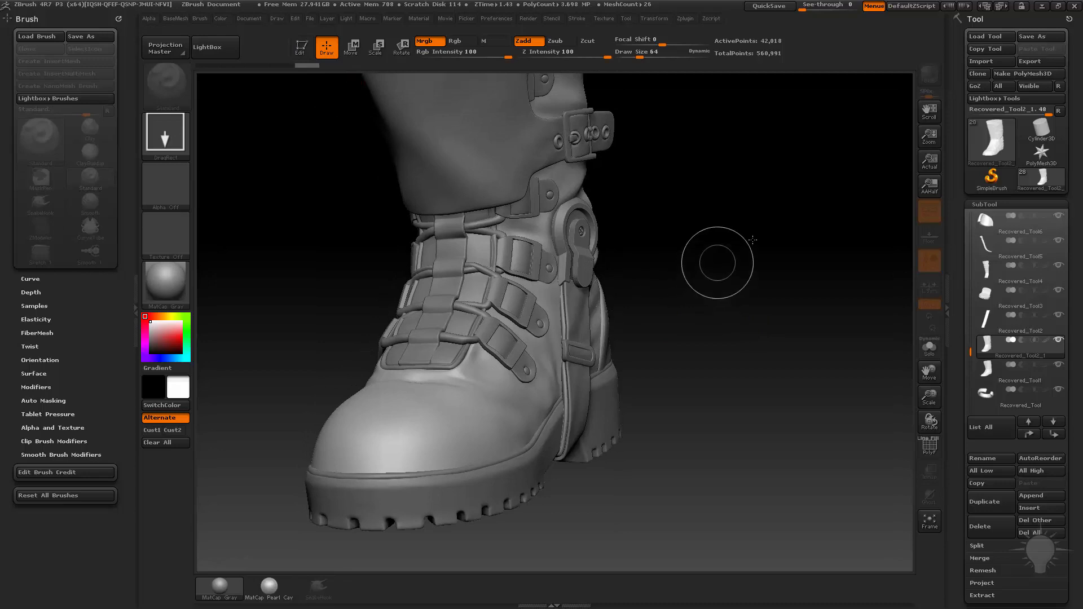
{"action": "key", "text": "ctrl+n"}
{"action": "left_click", "coordinate": [986, 182]}
{"action": "left_click", "coordinate": [996, 148]}
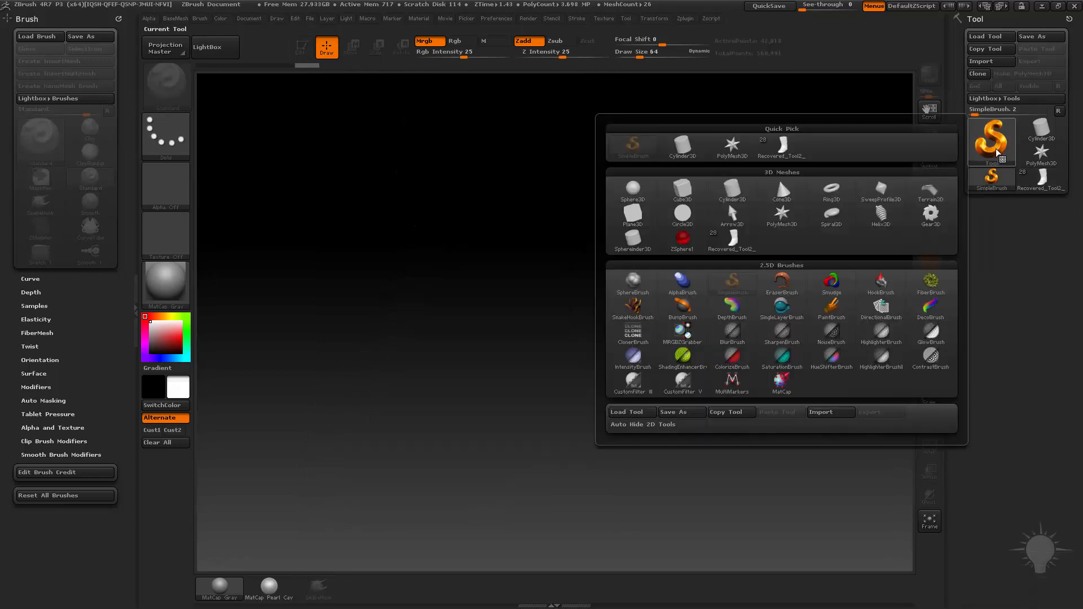
{"action": "left_click", "coordinate": [976, 141]}
{"action": "left_click", "coordinate": [633, 186]}
{"action": "left_click_drag", "start_coordinate": [478, 342], "coordinate": [507, 471]}
{"action": "left_click", "coordinate": [301, 49]}
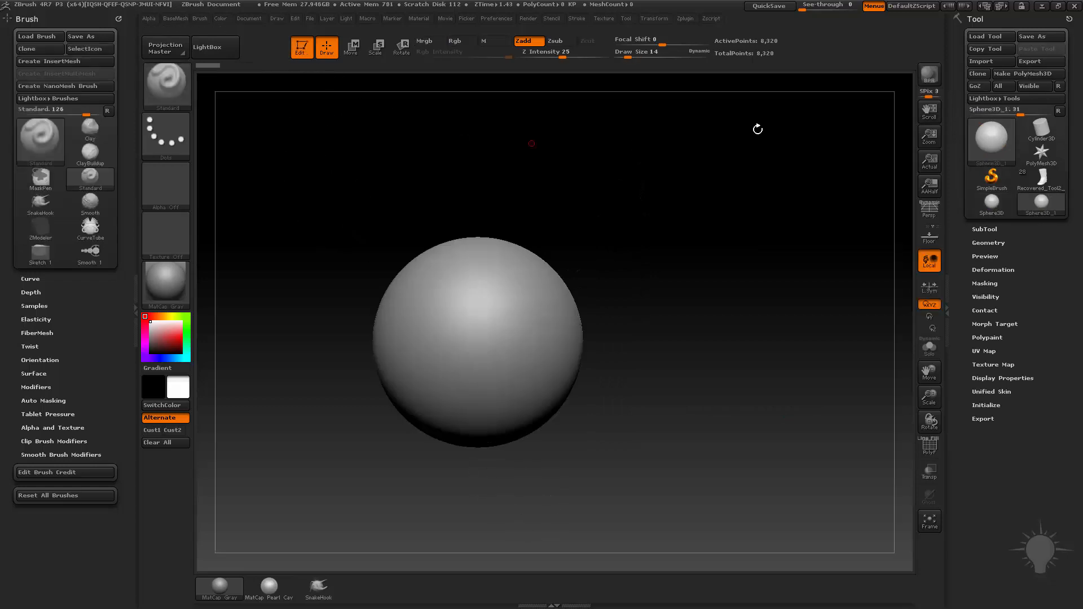
Convert the sphere to a PolyMesh3D and initialize it as a QCube with resolution 2 on each axis, with PolyFrame shown.
{"action": "left_click", "coordinate": [1021, 73]}
{"action": "scroll", "coordinate": [991, 417], "scroll_direction": "down", "scroll_amount": 3}
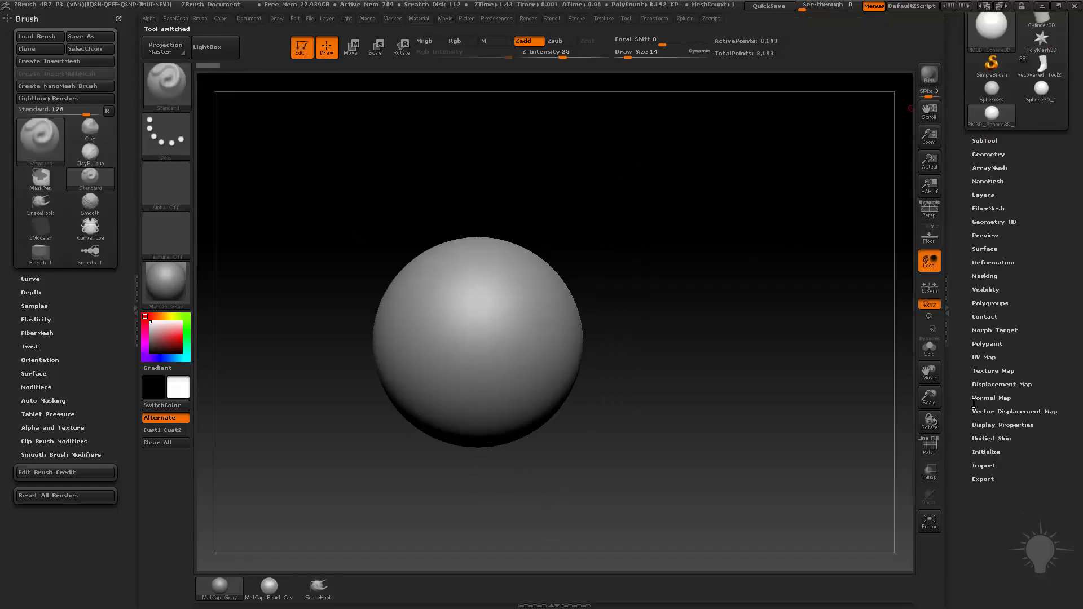
{"action": "left_click", "coordinate": [987, 408]}
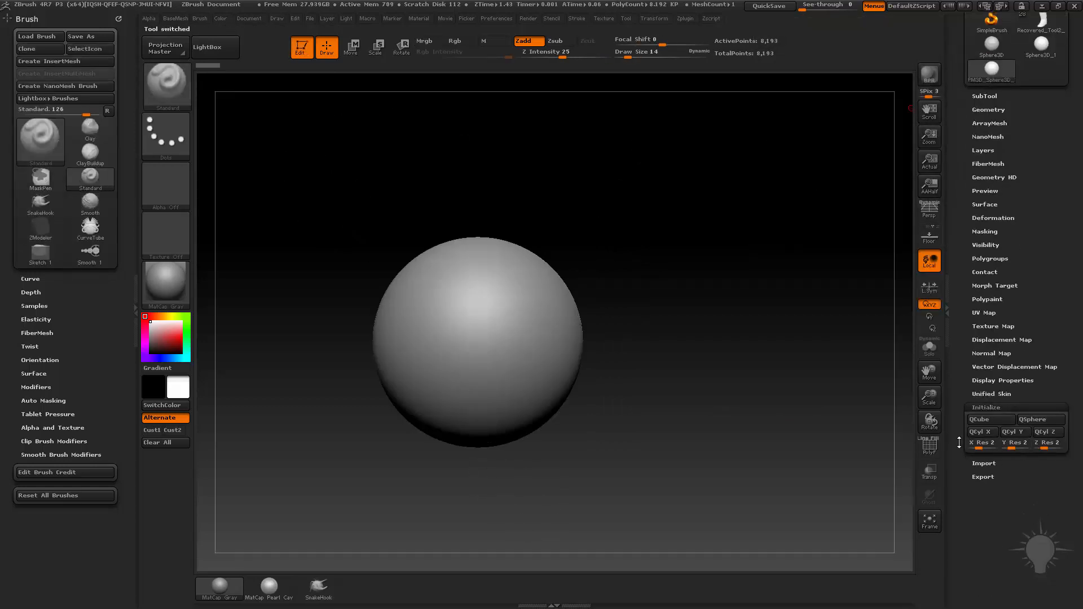
{"action": "left_click", "coordinate": [986, 424]}
{"action": "key", "text": "shift+f"}
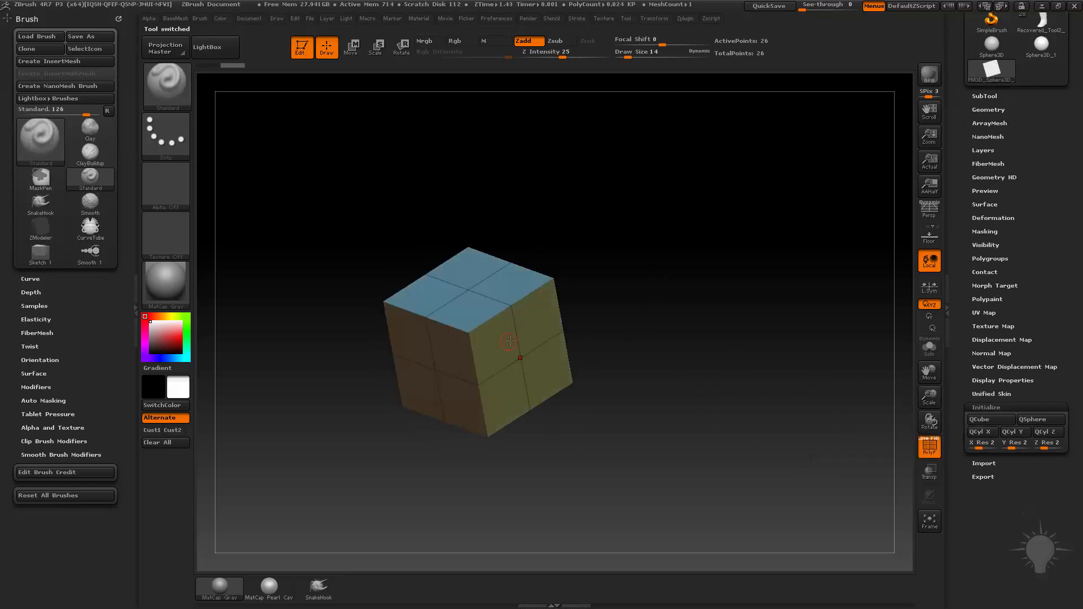
Turn on mirror symmetry and use the ZModeler brush to stretch the cube into a long, low block.
{"action": "left_click", "coordinate": [653, 18]}
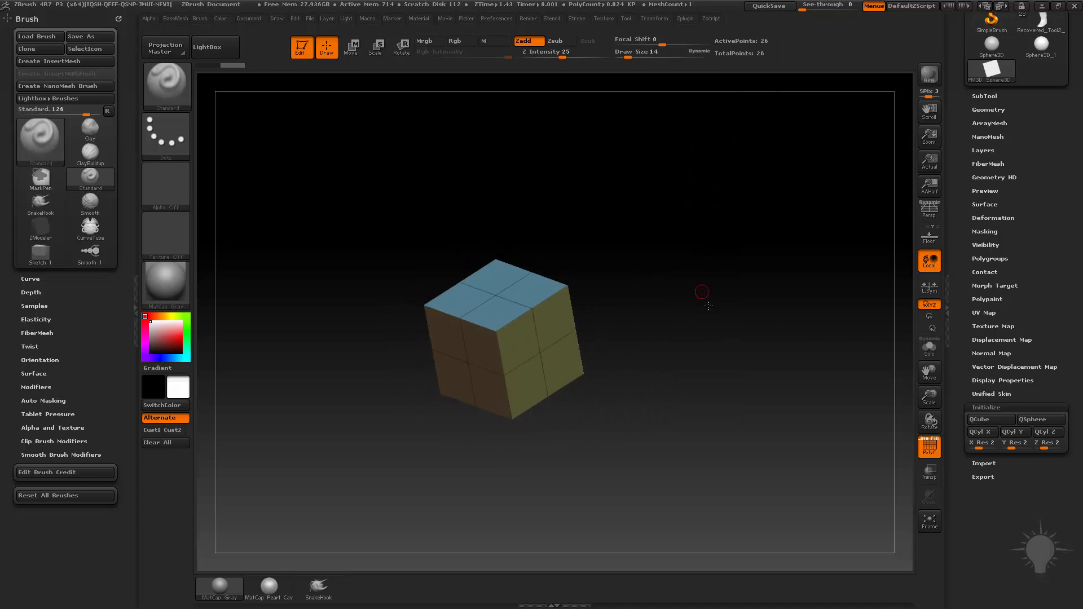
{"action": "key", "text": "b"}
{"action": "key", "text": "z"}
{"action": "key", "text": "m"}
{"action": "key", "text": "space"}
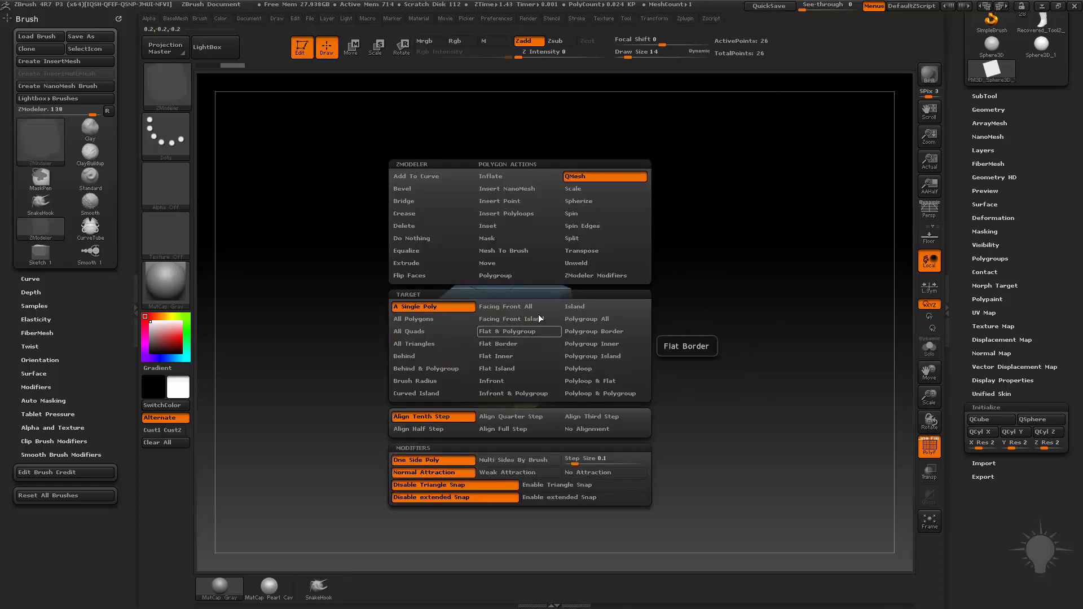
{"action": "left_click", "coordinate": [592, 331]}
{"action": "mouse_move", "coordinate": [667, 304]}
{"action": "left_mouse_down"}
{"action": "mouse_move", "coordinate": [689, 318]}
{"action": "mouse_move", "coordinate": [640, 303]}
{"action": "mouse_move", "coordinate": [662, 304]}
{"action": "mouse_move", "coordinate": [564, 326]}
{"action": "mouse_move", "coordinate": [581, 343]}
{"action": "mouse_move", "coordinate": [722, 384]}
{"action": "mouse_move", "coordinate": [742, 363]}
{"action": "mouse_move", "coordinate": [733, 361]}
{"action": "mouse_move", "coordinate": [762, 357]}
{"action": "mouse_move", "coordinate": [731, 359]}
{"action": "mouse_move", "coordinate": [744, 355]}
{"action": "mouse_move", "coordinate": [723, 339]}
{"action": "left_mouse_up"}
Raise the block's middle edge loop with masking and the Move transpose line, bending it into a chevron, and clear the mask.
{"action": "left_click_drag", "start_coordinate": [454, 219], "coordinate": [529, 473], "text": "ctrl"}
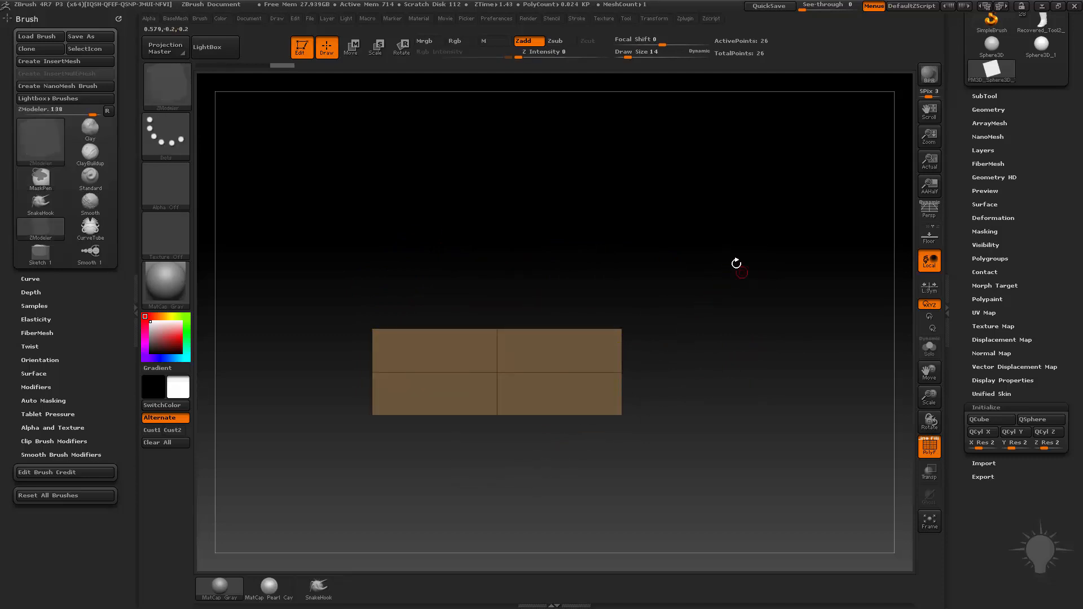
{"action": "key", "text": "w"}
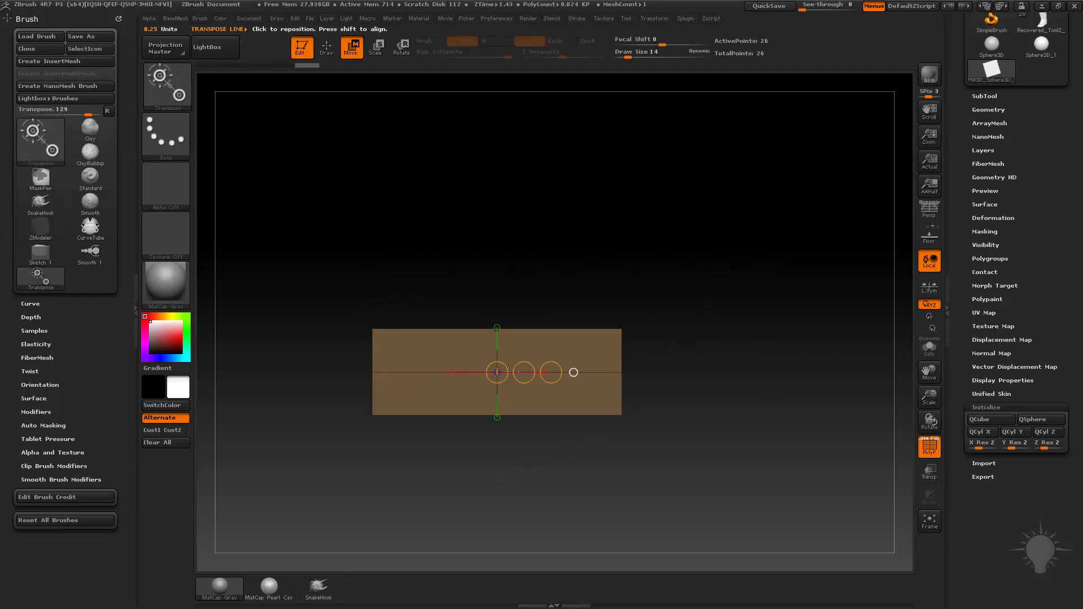
{"action": "left_click_drag", "start_coordinate": [598, 382], "coordinate": [604, 326]}
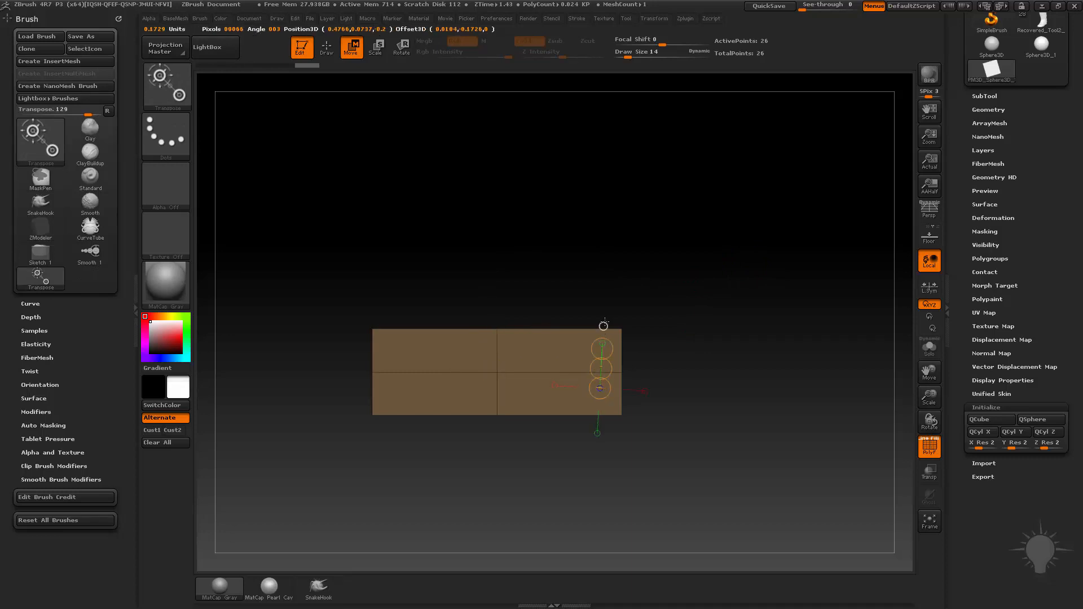
{"action": "left_click_drag", "start_coordinate": [613, 221], "coordinate": [636, 267]}
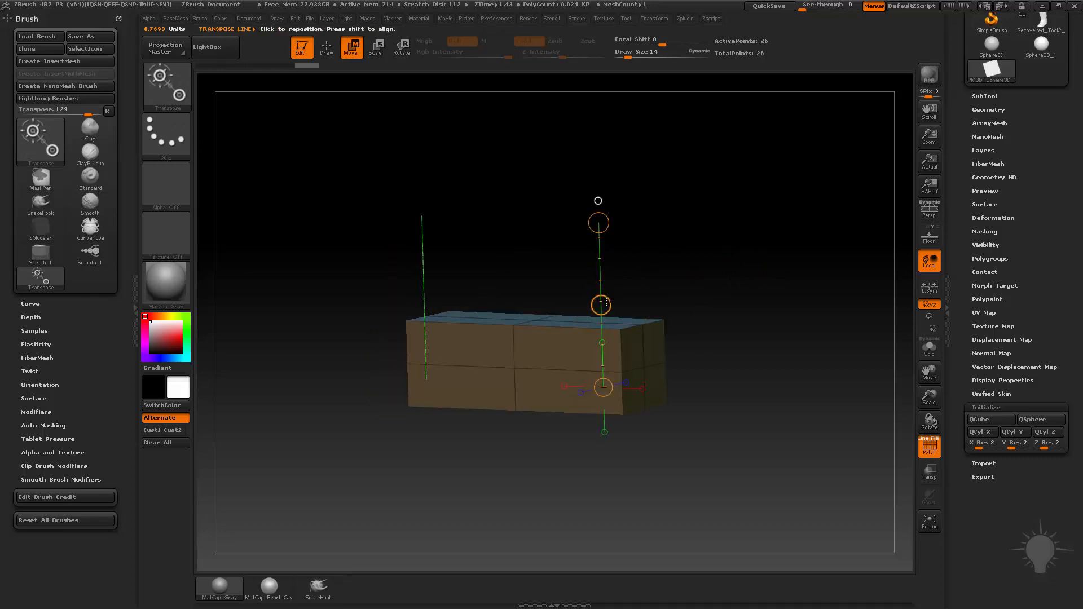
{"action": "left_click_drag", "start_coordinate": [601, 305], "coordinate": [624, 262]}
{"action": "key", "text": "q"}
{"action": "mouse_move", "coordinate": [682, 287]}
{"action": "left_mouse_down"}
{"action": "mouse_move", "coordinate": [785, 406]}
{"action": "mouse_move", "coordinate": [825, 381]}
{"action": "left_mouse_up"}
{"action": "mouse_move", "coordinate": [826, 381]}
{"action": "left_mouse_down", "text": "alt"}
{"action": "mouse_move", "coordinate": [749, 431]}
{"action": "mouse_move", "coordinate": [790, 402]}
{"action": "mouse_move", "coordinate": [806, 364]}
{"action": "left_mouse_up", "text": "alt"}
{"action": "left_click_drag", "start_coordinate": [794, 298], "coordinate": [838, 410], "text": "ctrl"}
{"action": "mouse_move", "coordinate": [836, 409]}
{"action": "left_mouse_down"}
{"action": "mouse_move", "coordinate": [793, 368]}
{"action": "mouse_move", "coordinate": [799, 389]}
{"action": "left_mouse_up"}
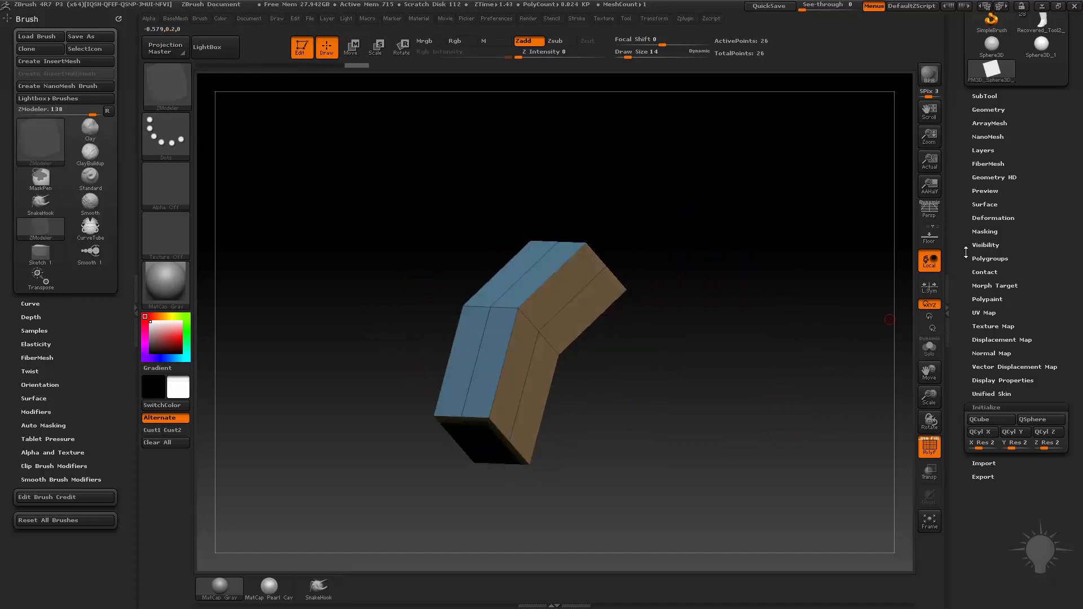
Preview the bent block with Dynamic Subdiv smoothing, with and without PolyFrame, and return to the unsmoothed mesh.
{"action": "left_click", "coordinate": [991, 111], "text": "shift"}
{"action": "left_click", "coordinate": [991, 219], "text": "shift"}
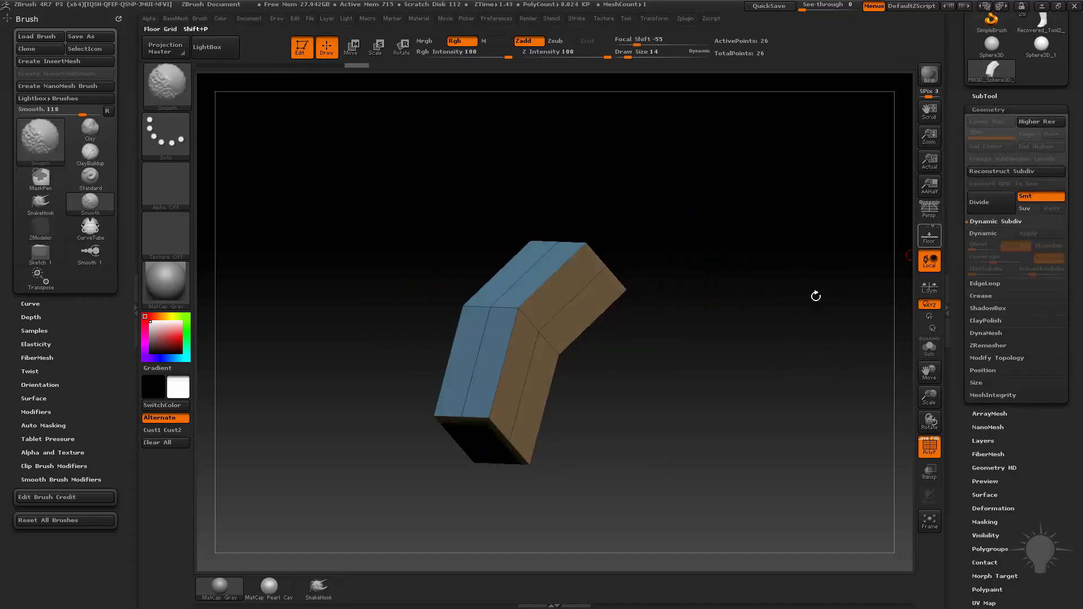
{"action": "left_click_drag", "start_coordinate": [814, 295], "coordinate": [789, 323]}
{"action": "key", "text": "d"}
{"action": "key", "text": "shift+f"}
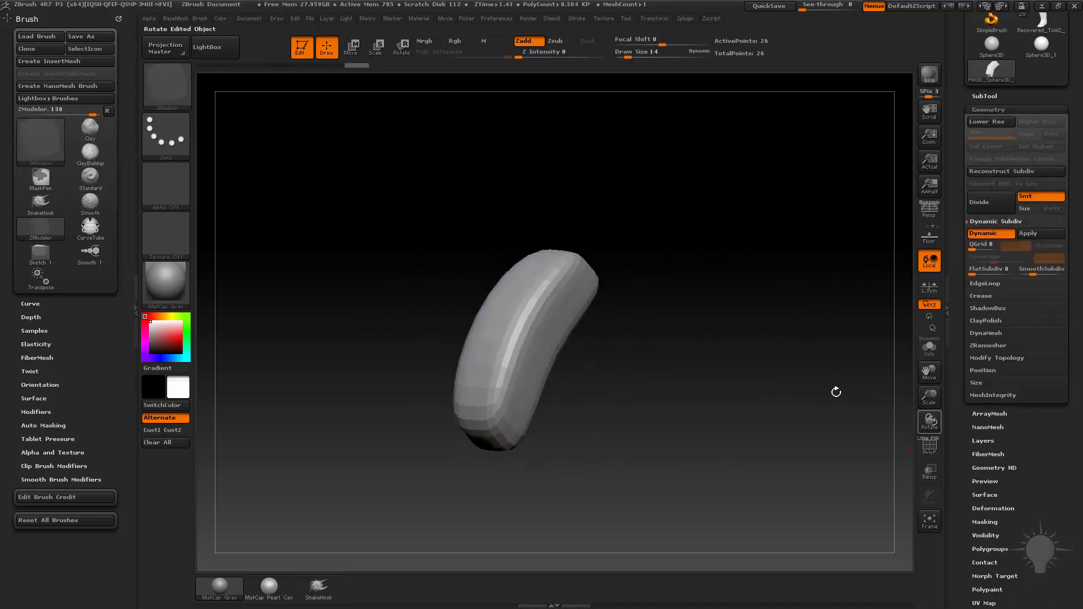
{"action": "mouse_move", "coordinate": [834, 391]}
{"action": "left_mouse_down"}
{"action": "mouse_move", "coordinate": [779, 435]}
{"action": "mouse_move", "coordinate": [834, 402]}
{"action": "left_mouse_up"}
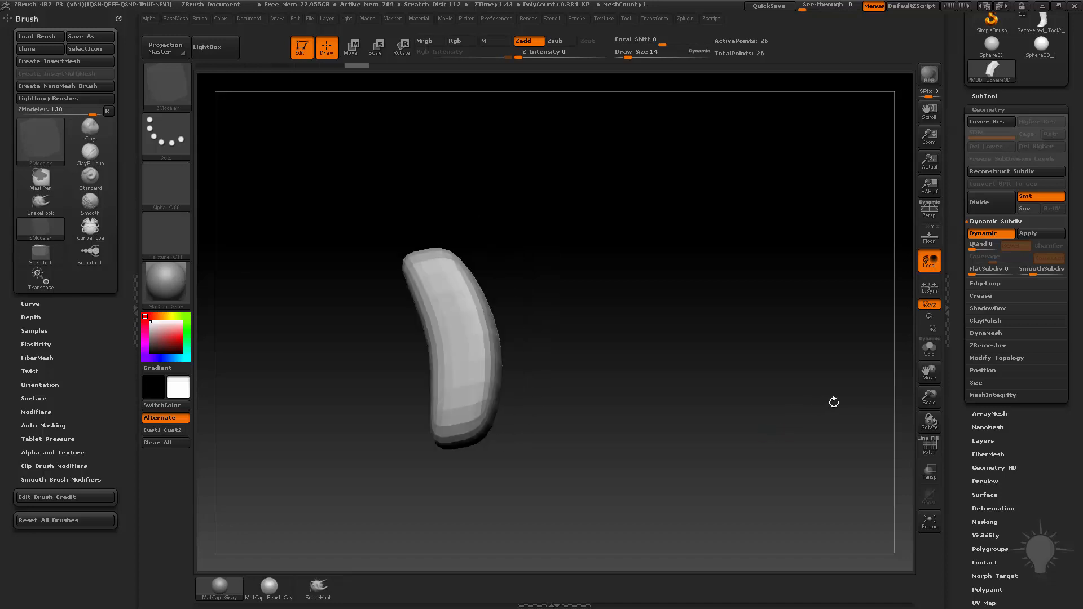
{"action": "left_click", "coordinate": [928, 446]}
{"action": "mouse_move", "coordinate": [930, 422]}
{"action": "left_mouse_down"}
{"action": "mouse_move", "coordinate": [914, 397]}
{"action": "mouse_move", "coordinate": [934, 414]}
{"action": "left_mouse_up"}
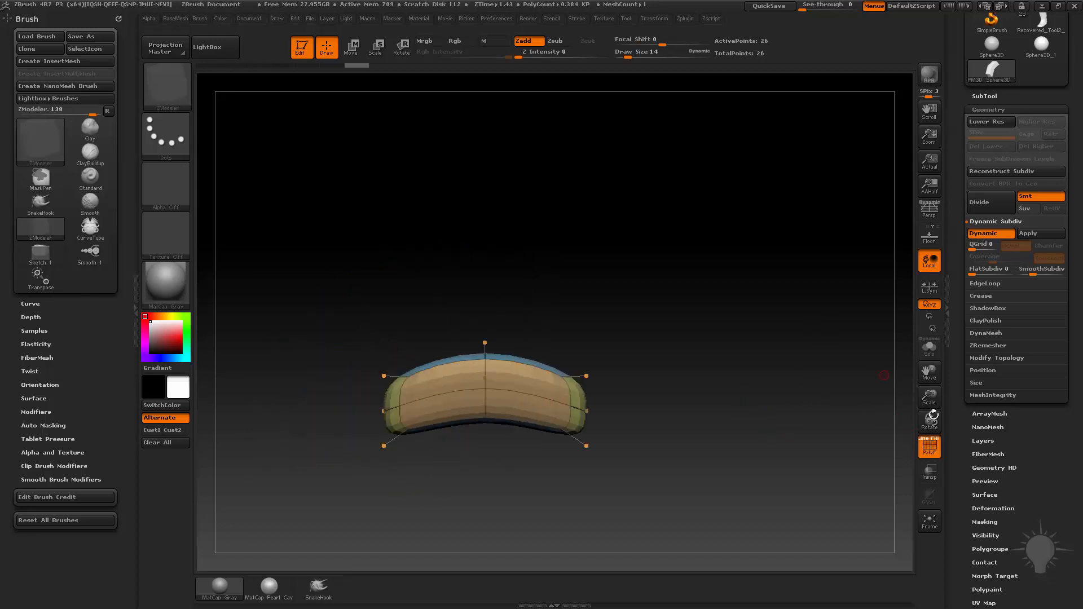
{"action": "key", "text": "shift+f"}
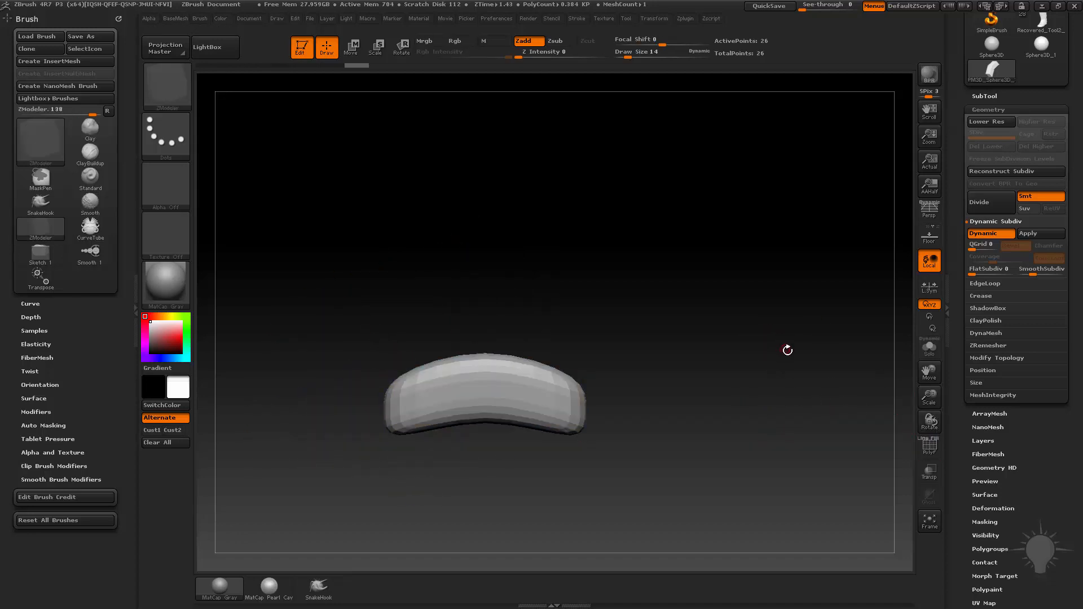
{"action": "key", "text": "shift+d"}
{"action": "left_click_drag", "start_coordinate": [779, 358], "coordinate": [795, 374]}
{"action": "key", "text": "shift+f"}
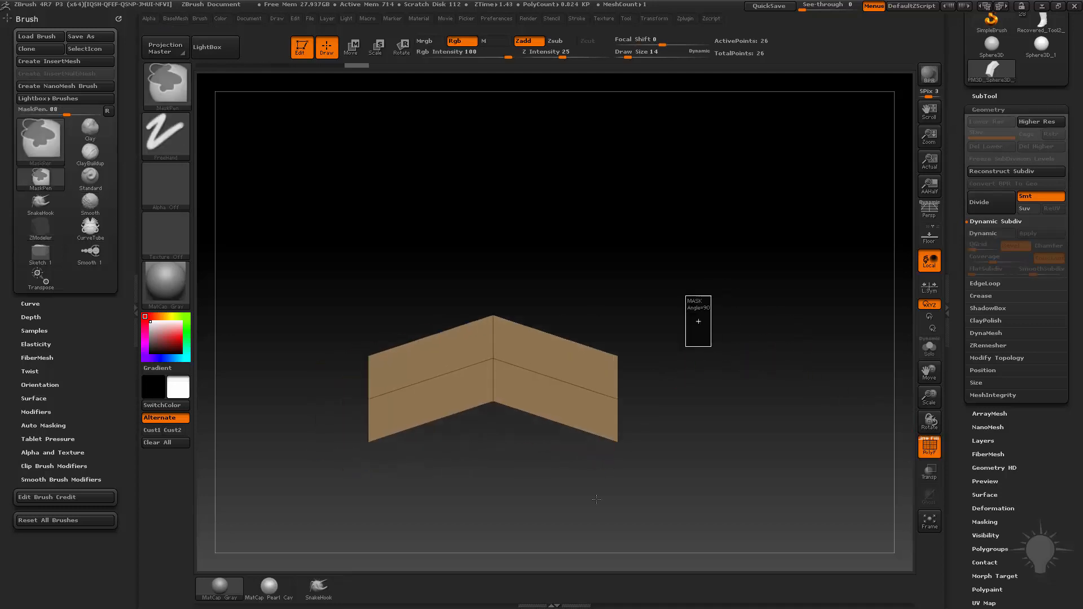
Mask the middle of the chevron, rotate both end faces about their lower corners so their tops flare outward, and clear the mask.
{"action": "left_click_drag", "start_coordinate": [730, 460], "coordinate": [735, 435], "text": "alt"}
{"action": "key", "text": "r"}
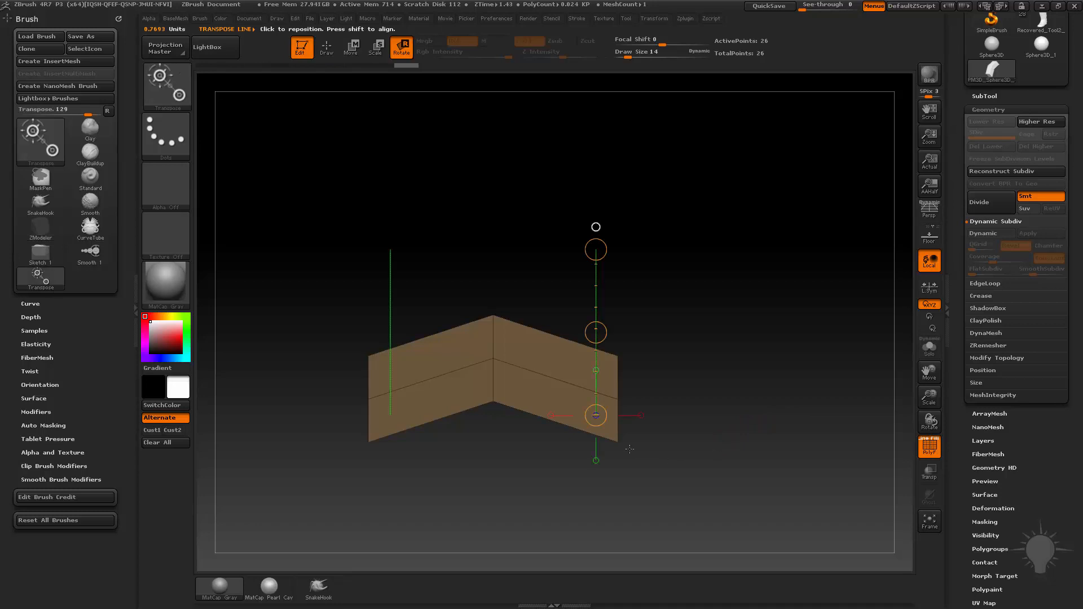
{"action": "left_click_drag", "start_coordinate": [618, 443], "coordinate": [651, 447]}
{"action": "left_click_drag", "start_coordinate": [784, 443], "coordinate": [726, 504]}
{"action": "mouse_move", "coordinate": [789, 418]}
{"action": "left_mouse_down"}
{"action": "mouse_move", "coordinate": [737, 422]}
{"action": "mouse_move", "coordinate": [771, 450]}
{"action": "mouse_move", "coordinate": [750, 389]}
{"action": "left_mouse_up"}
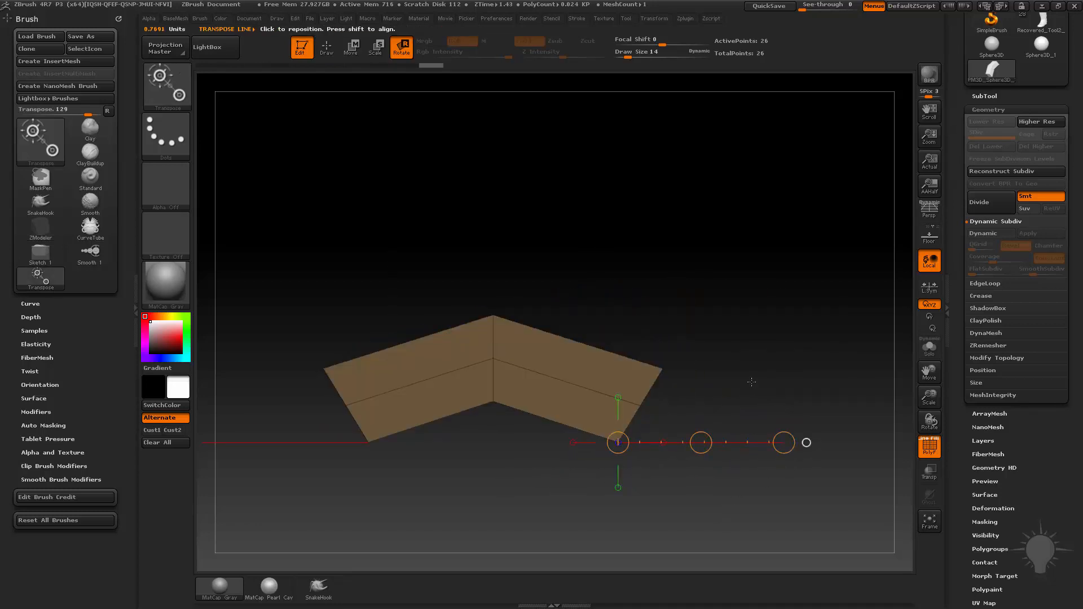
{"action": "key", "text": "ctrl"}
{"action": "left_click", "coordinate": [658, 408]}
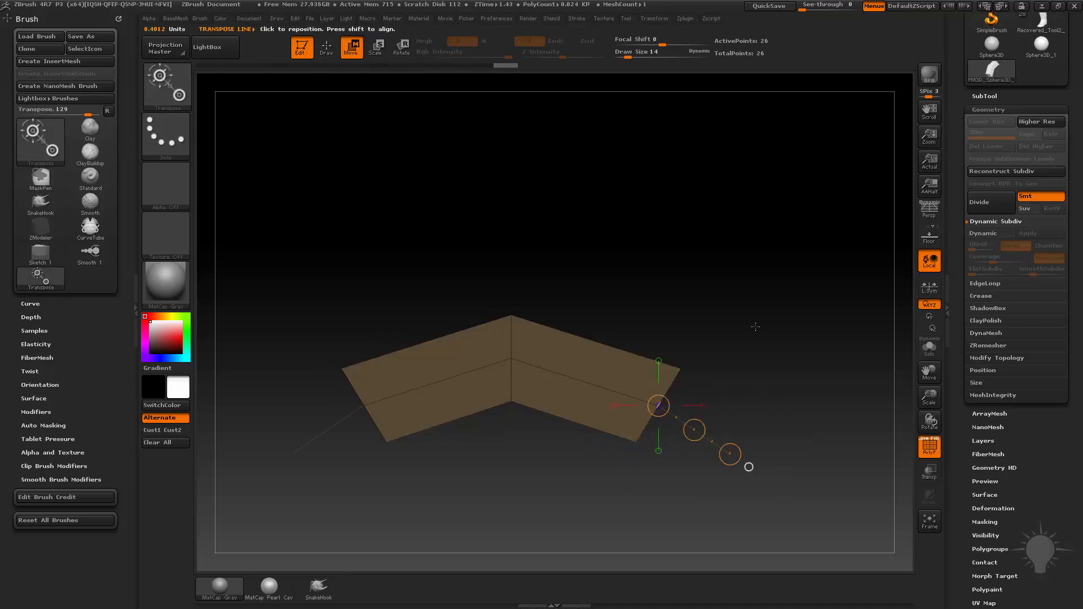
{"action": "key", "text": "q"}
{"action": "mouse_move", "coordinate": [754, 310]}
{"action": "left_mouse_down", "text": "ctrl"}
{"action": "mouse_move", "coordinate": [785, 401]}
{"action": "mouse_move", "coordinate": [801, 410]}
{"action": "left_mouse_up", "text": "ctrl"}
{"action": "left_click_drag", "start_coordinate": [807, 411], "coordinate": [782, 421], "text": "alt"}
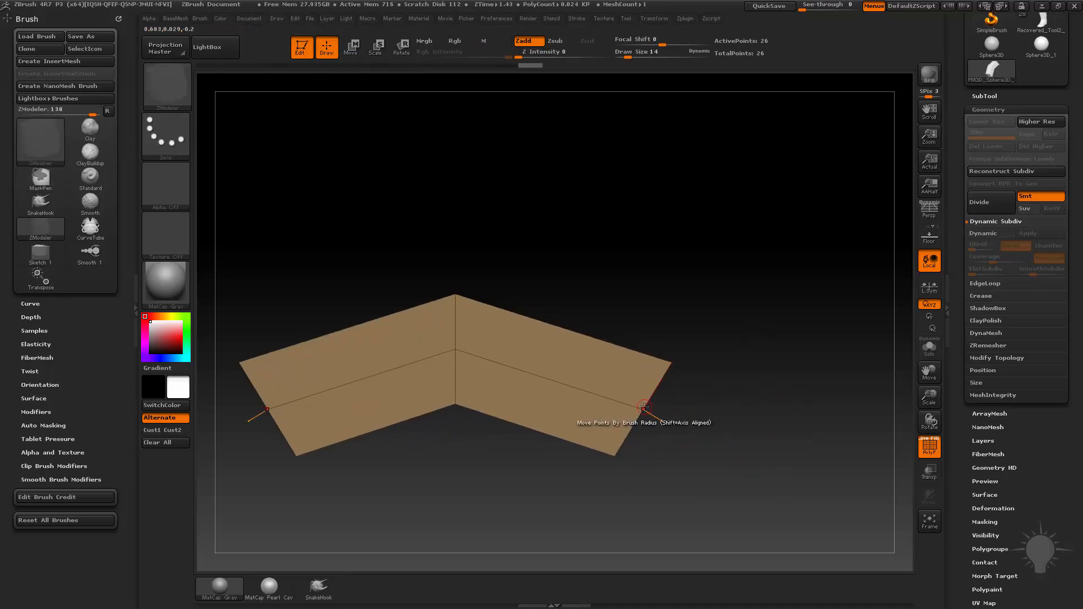
Set the ZModeler point action to Move with Infinite Depth and pull the middle points of both ends outward.
{"action": "key", "text": "space"}
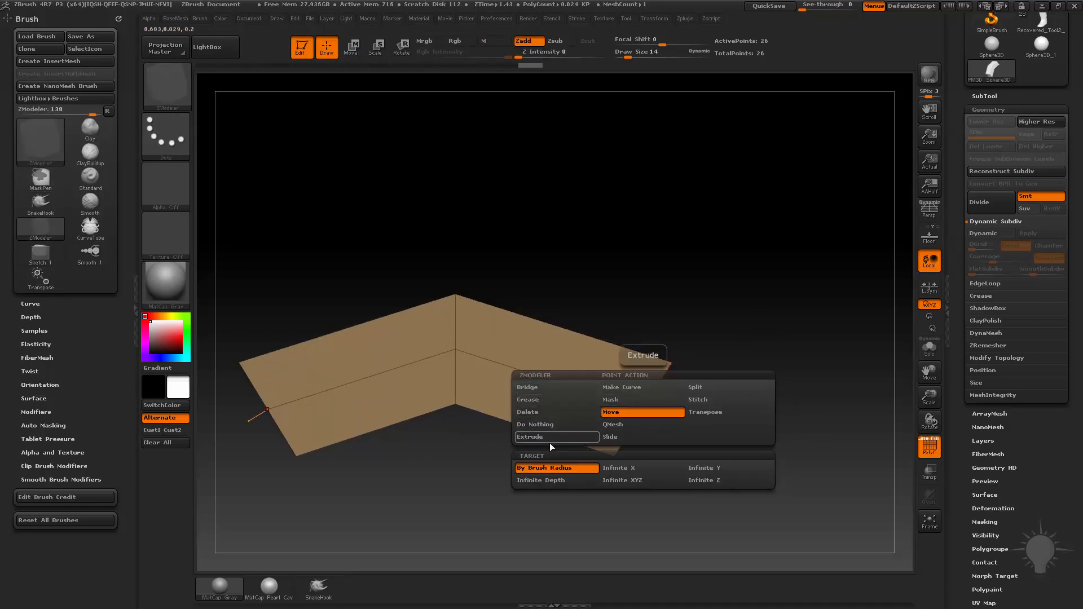
{"action": "left_click", "coordinate": [553, 480]}
{"action": "left_click_drag", "start_coordinate": [653, 418], "coordinate": [679, 430]}
Delete the lengthwise centre edge loop on the block's top face with ZModeler's Insert Single EdgeLoop action.
{"action": "left_click_drag", "start_coordinate": [777, 422], "coordinate": [687, 360]}
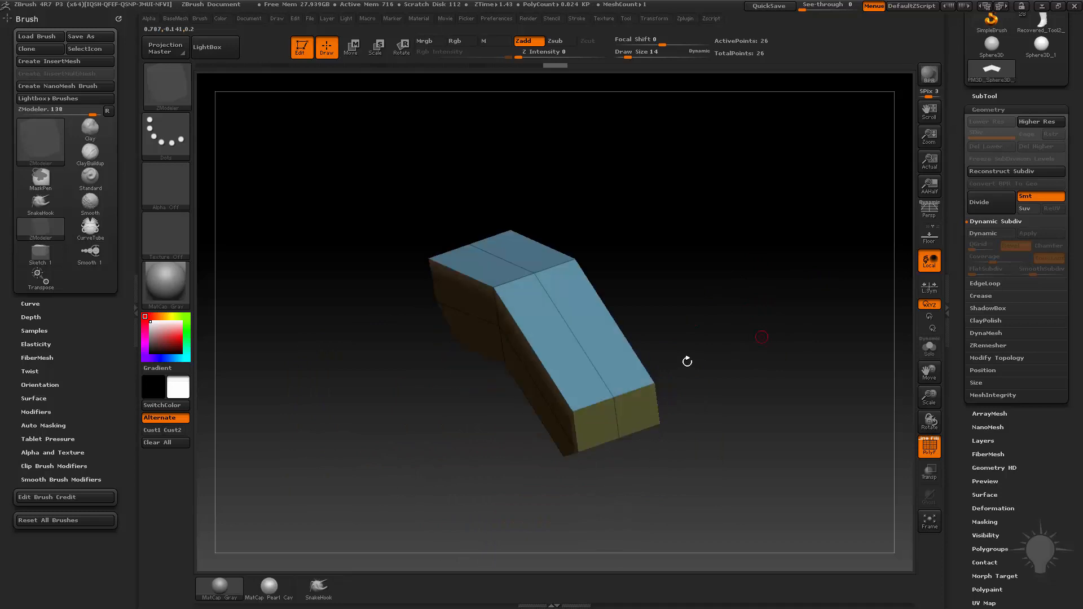
{"action": "right_click", "coordinate": [580, 352]}
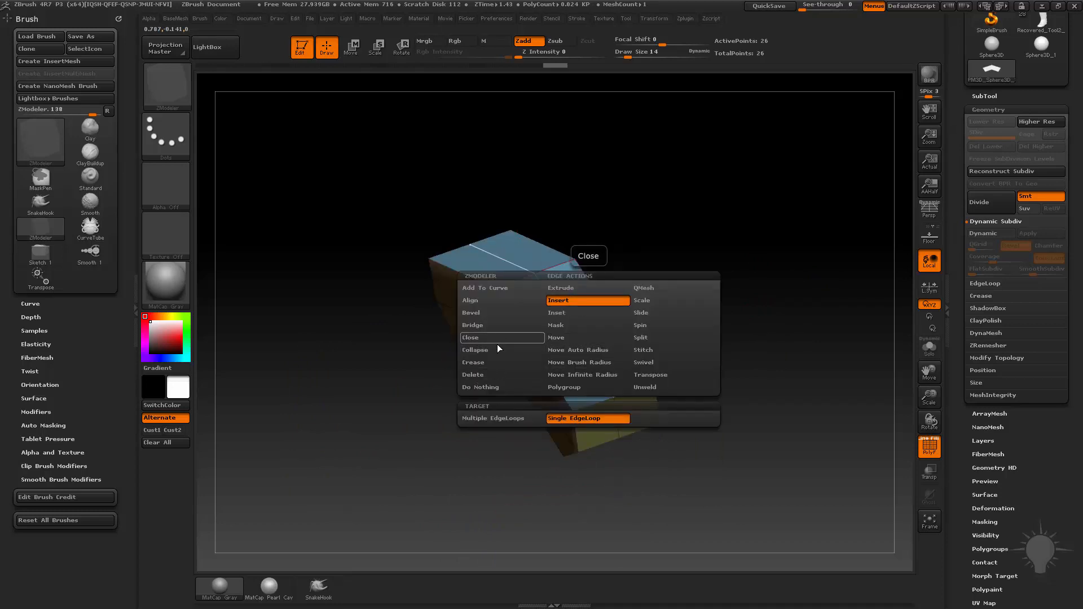
{"action": "left_click_drag", "start_coordinate": [748, 278], "coordinate": [706, 273]}
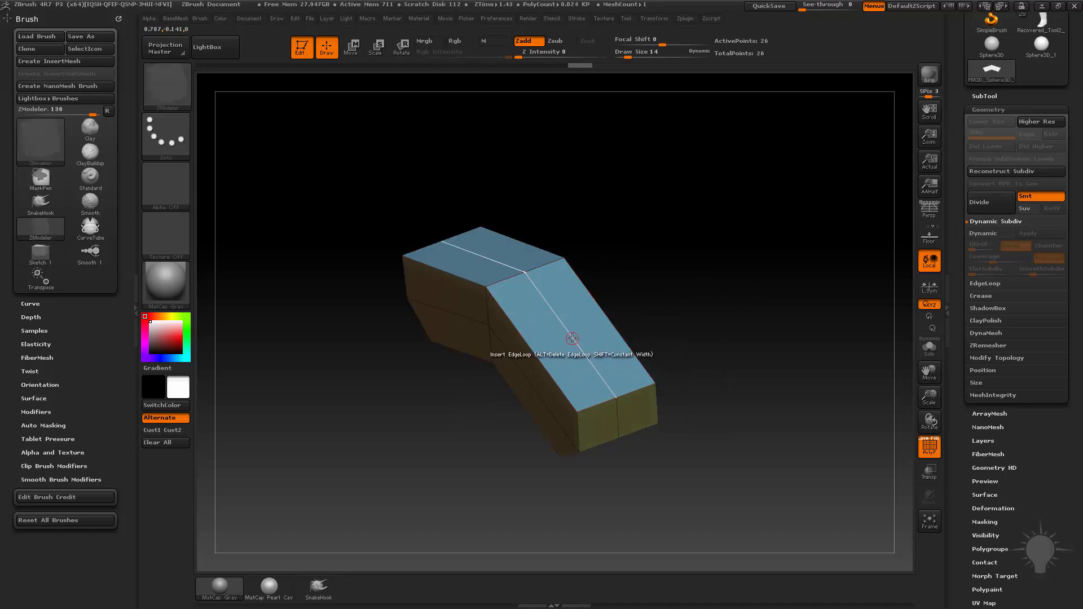
{"action": "left_click_drag", "start_coordinate": [506, 257], "coordinate": [507, 258]}
{"action": "left_click_drag", "start_coordinate": [745, 355], "coordinate": [640, 337]}
Check the simplified shape with Dynamic Subdiv smoothing and PolyFrame, and switch the smoothing back off.
{"action": "left_click_drag", "start_coordinate": [716, 253], "coordinate": [854, 404]}
{"action": "key", "text": "d"}
{"action": "key", "text": "shift+f"}
{"action": "left_click", "coordinate": [925, 444]}
{"action": "left_click_drag", "start_coordinate": [693, 389], "coordinate": [788, 319], "text": "alt"}
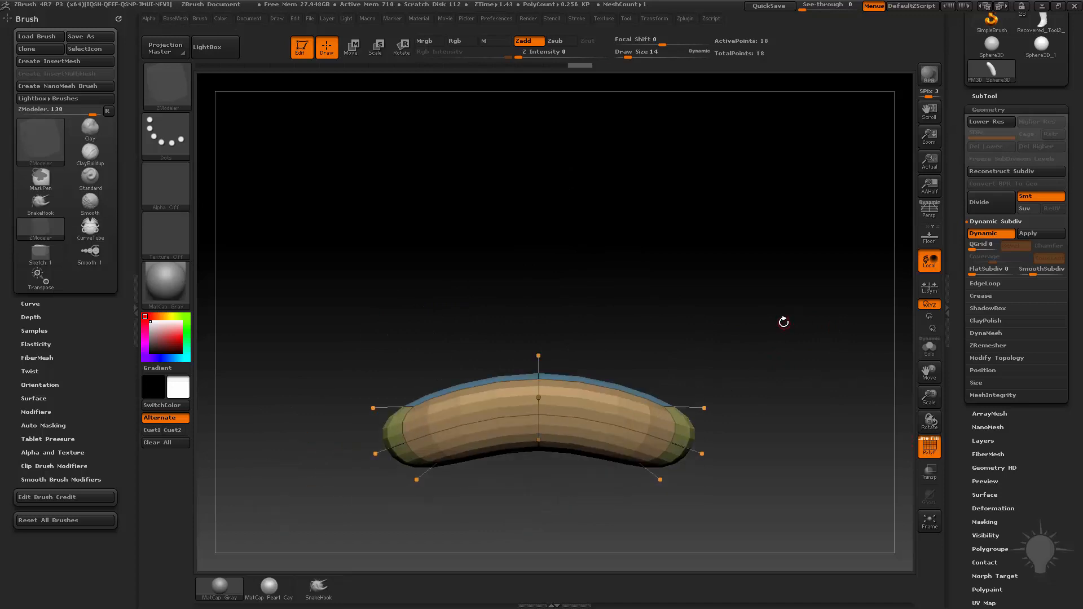
{"action": "key", "text": "shift+d"}
{"action": "key", "text": "b"}
{"action": "key", "text": "m"}
{"action": "key", "text": "v"}
Bevel the chevron's central edge loop with ZModeler to form a flat middle section.
{"action": "key", "text": "b"}
{"action": "key", "text": "z"}
{"action": "key", "text": "m"}
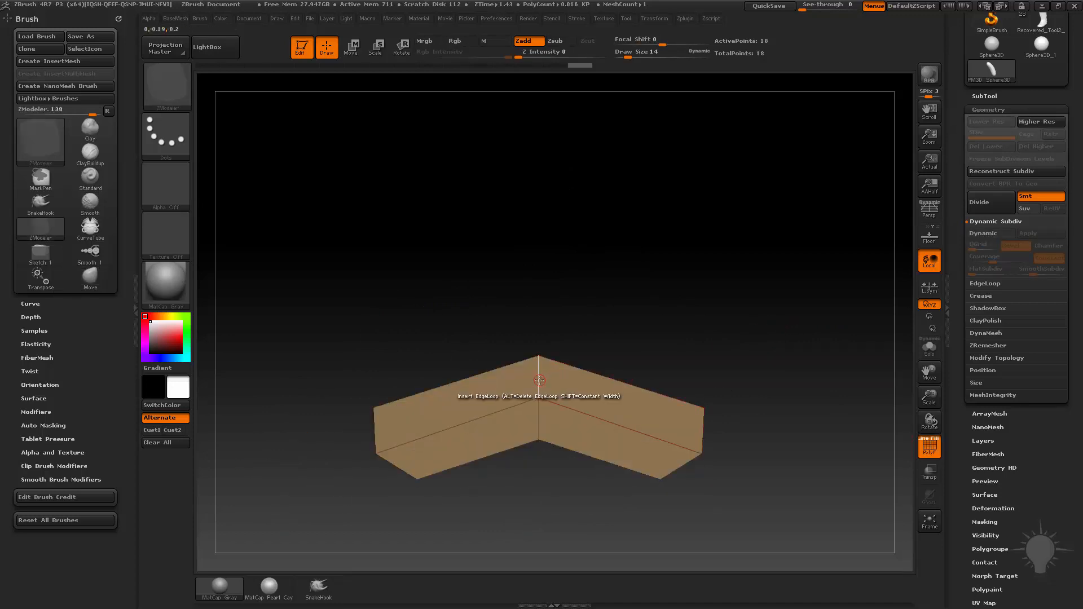
{"action": "key", "text": "space"}
{"action": "left_click", "coordinate": [438, 318]}
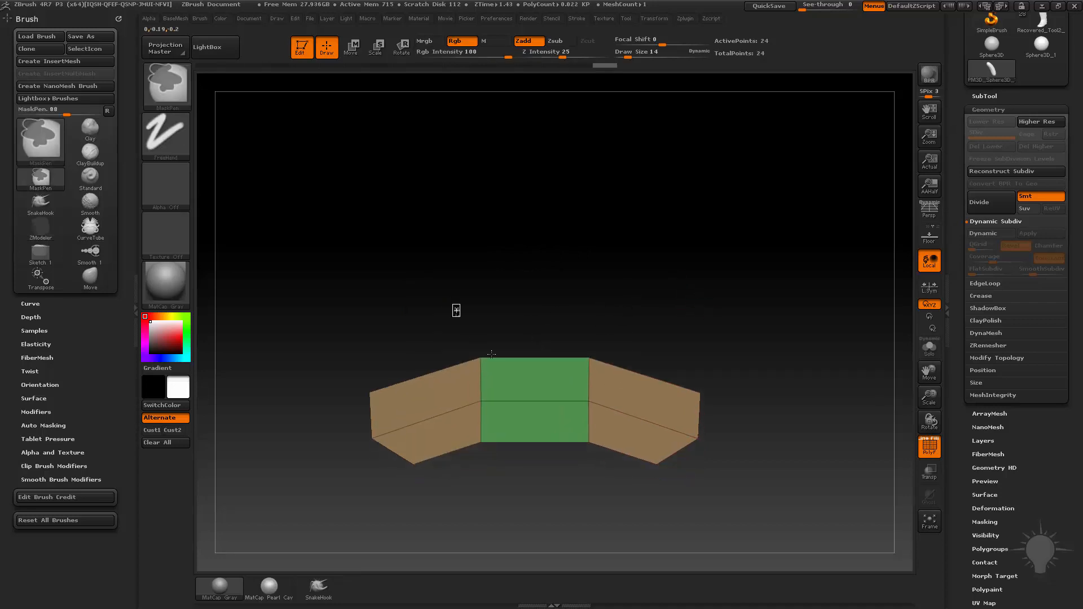
Mask off the two end sections and raise the flat middle section with the Move transpose line.
{"action": "mouse_move", "coordinate": [452, 303]}
{"action": "left_mouse_down", "text": "ctrl"}
{"action": "mouse_move", "coordinate": [599, 425]}
{"action": "mouse_move", "coordinate": [614, 465]}
{"action": "left_mouse_up", "text": "ctrl"}
{"action": "mouse_move", "coordinate": [793, 350]}
{"action": "left_mouse_down", "text": "ctrl"}
{"action": "mouse_move", "coordinate": [825, 358]}
{"action": "mouse_move", "coordinate": [791, 376]}
{"action": "left_mouse_up", "text": "ctrl"}
{"action": "key", "text": "w"}
{"action": "left_click_drag", "start_coordinate": [595, 402], "coordinate": [595, 528], "text": "shift"}
{"action": "left_click_drag", "start_coordinate": [595, 461], "coordinate": [596, 421]}
{"action": "mouse_move", "coordinate": [728, 395]}
{"action": "left_mouse_down", "text": "alt"}
{"action": "mouse_move", "coordinate": [720, 377]}
{"action": "mouse_move", "coordinate": [626, 492]}
{"action": "left_mouse_up", "text": "alt"}
Invert the mask to protect the middle section and bend the two end sections downward with the Rotate transpose line.
{"action": "left_click", "coordinate": [724, 461], "text": "ctrl"}
{"action": "left_click_drag", "start_coordinate": [724, 462], "coordinate": [706, 419], "text": "alt"}
{"action": "key", "text": "r"}
{"action": "mouse_move", "coordinate": [616, 419]}
{"action": "left_mouse_down"}
{"action": "mouse_move", "coordinate": [701, 455]}
{"action": "mouse_move", "coordinate": [651, 505]}
{"action": "left_mouse_up"}
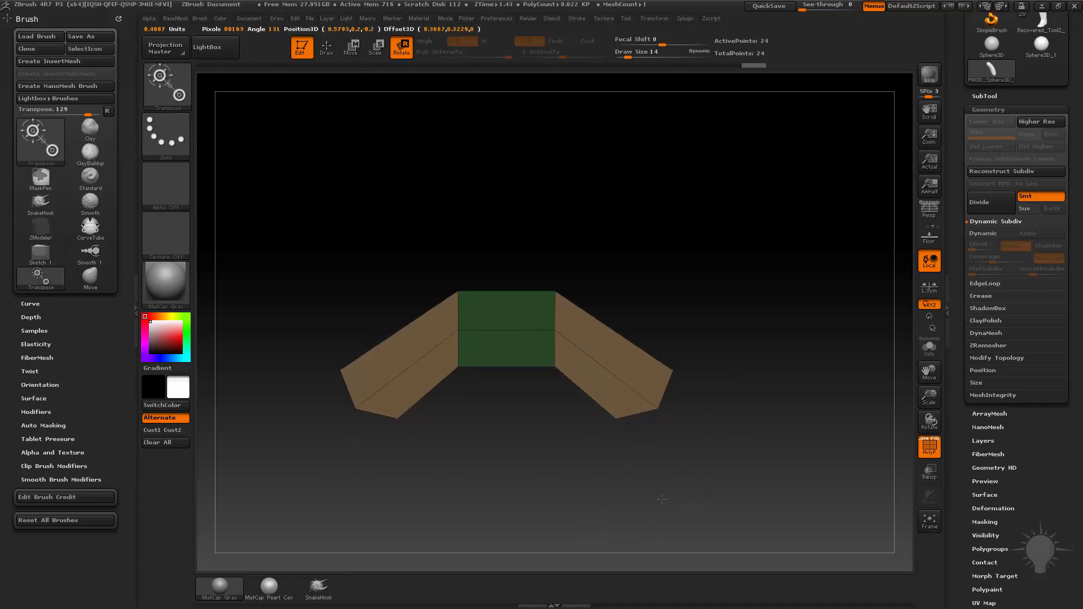
Clear the mask and show the piece with Dynamic Subdiv smoothing on and PolyFrame off.
{"action": "key", "text": "q"}
{"action": "left_click_drag", "start_coordinate": [747, 374], "coordinate": [761, 389], "text": "ctrl"}
{"action": "mouse_move", "coordinate": [763, 384]}
{"action": "left_mouse_down", "text": "alt"}
{"action": "mouse_move", "coordinate": [800, 332]}
{"action": "mouse_move", "coordinate": [761, 336]}
{"action": "mouse_move", "coordinate": [897, 447]}
{"action": "left_mouse_up", "text": "alt"}
{"action": "key", "text": "d"}
{"action": "left_click", "coordinate": [929, 447]}
Turn the piece upright and create a new InsertMesh brush from it.
{"action": "left_click_drag", "start_coordinate": [792, 336], "coordinate": [742, 311]}
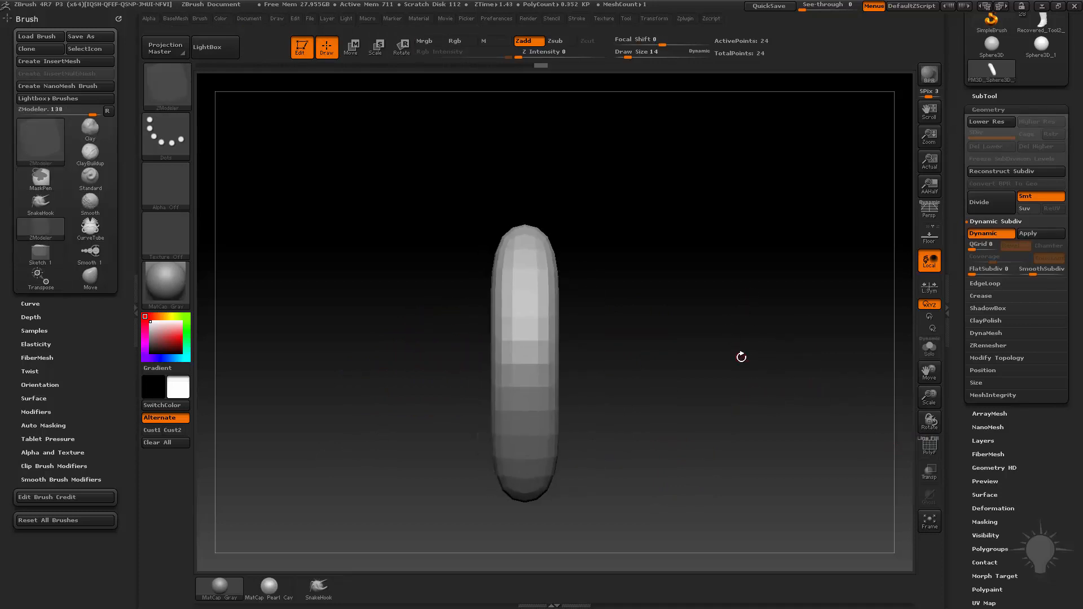
{"action": "key", "text": "b"}
{"action": "left_click", "coordinate": [439, 581]}
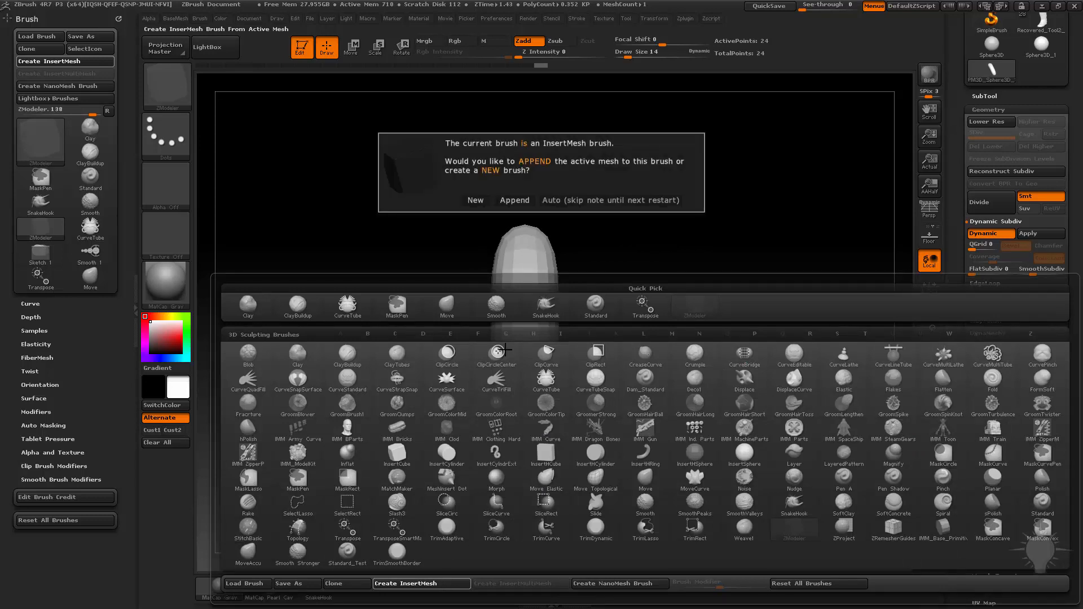
{"action": "left_click", "coordinate": [475, 200]}
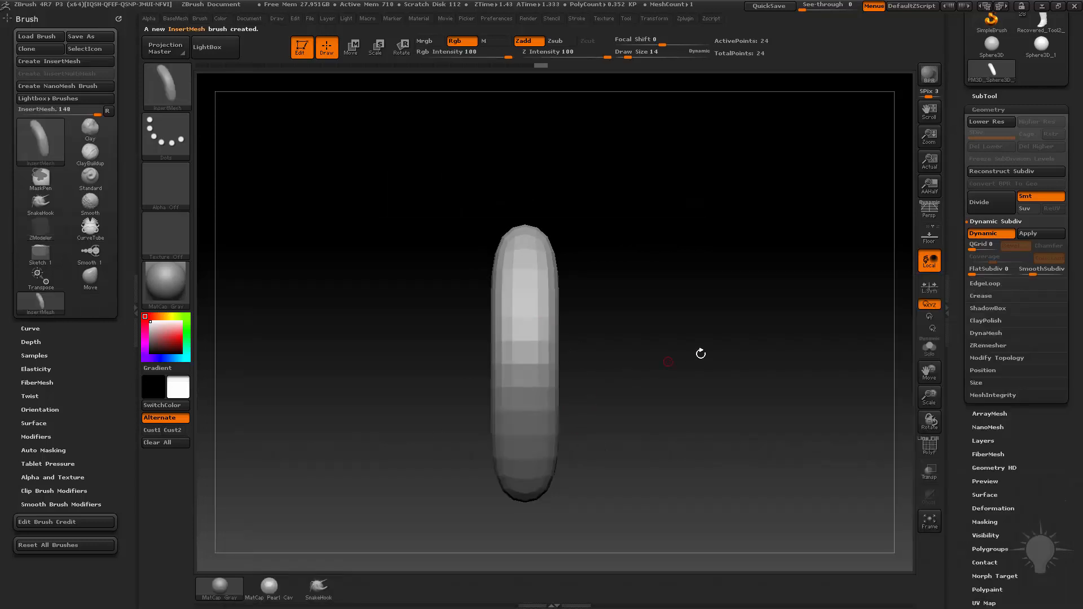
Duplicate the piece sideways along a horizontal Move transpose line and clear the mask, leaving two parallel pieces.
{"action": "left_click_drag", "start_coordinate": [700, 353], "coordinate": [667, 351], "text": "alt"}
{"action": "key", "text": "w"}
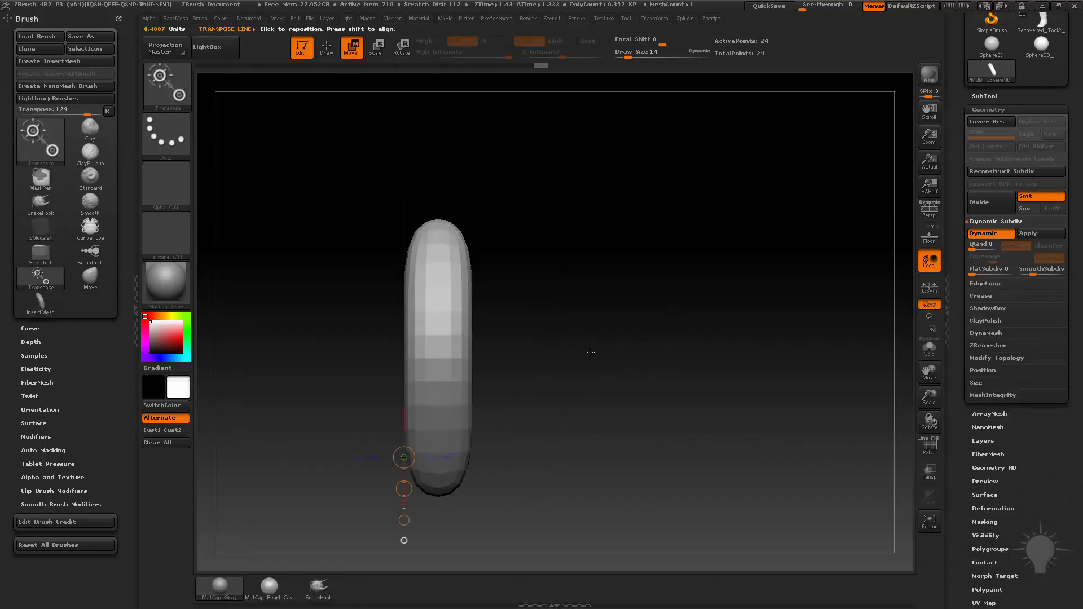
{"action": "mouse_move", "coordinate": [443, 369]}
{"action": "left_mouse_down", "text": "shift"}
{"action": "mouse_move", "coordinate": [483, 346]}
{"action": "mouse_move", "coordinate": [717, 440]}
{"action": "left_mouse_up", "text": "shift"}
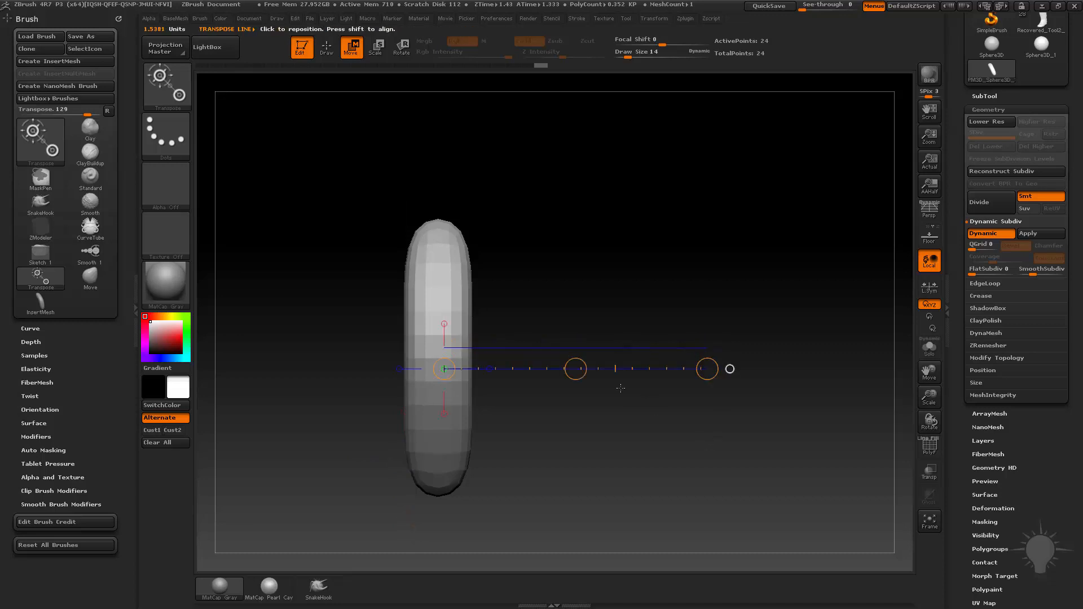
{"action": "left_click_drag", "start_coordinate": [575, 372], "coordinate": [716, 378], "text": "ctrl+shift"}
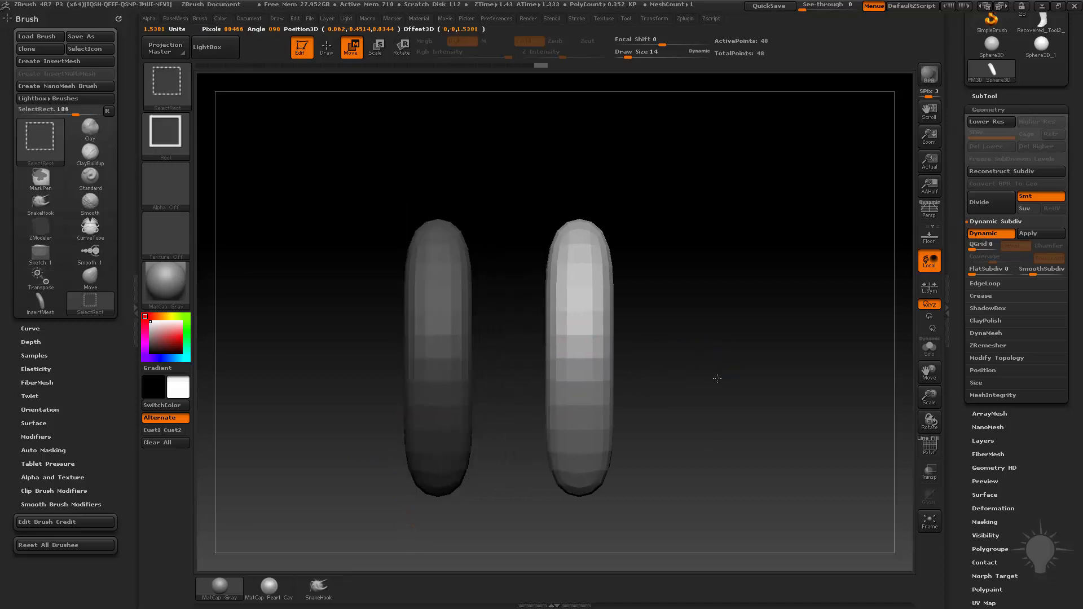
{"action": "key", "text": "q"}
{"action": "mouse_move", "coordinate": [767, 438]}
{"action": "left_mouse_down"}
{"action": "mouse_move", "coordinate": [790, 408]}
{"action": "mouse_move", "coordinate": [815, 420]}
{"action": "mouse_move", "coordinate": [796, 395]}
{"action": "left_mouse_up"}
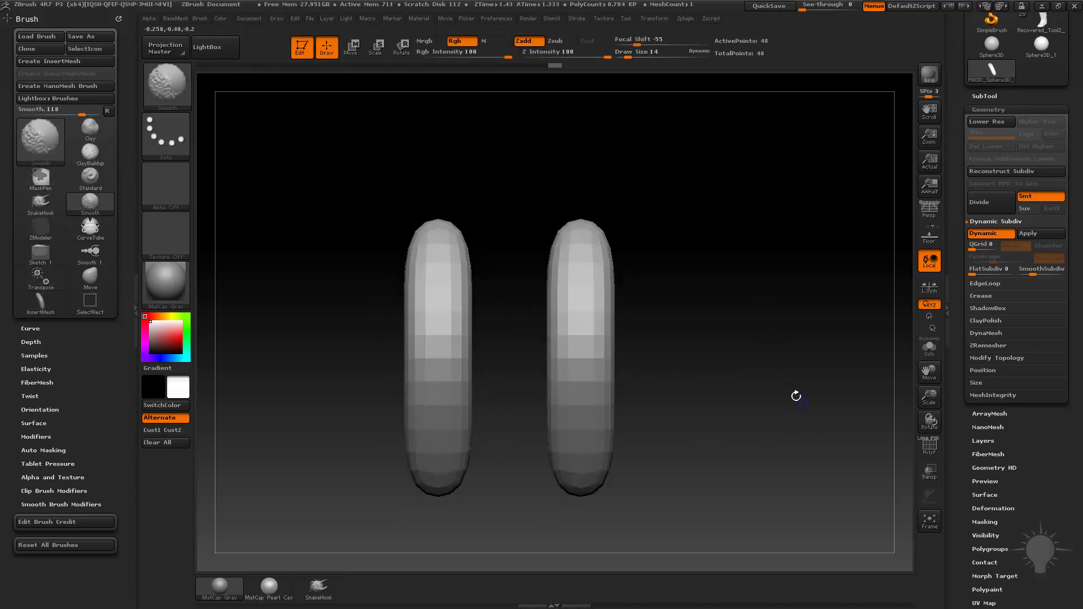
Append the two-piece mesh to the active InsertMesh brush.
{"action": "key", "text": "b"}
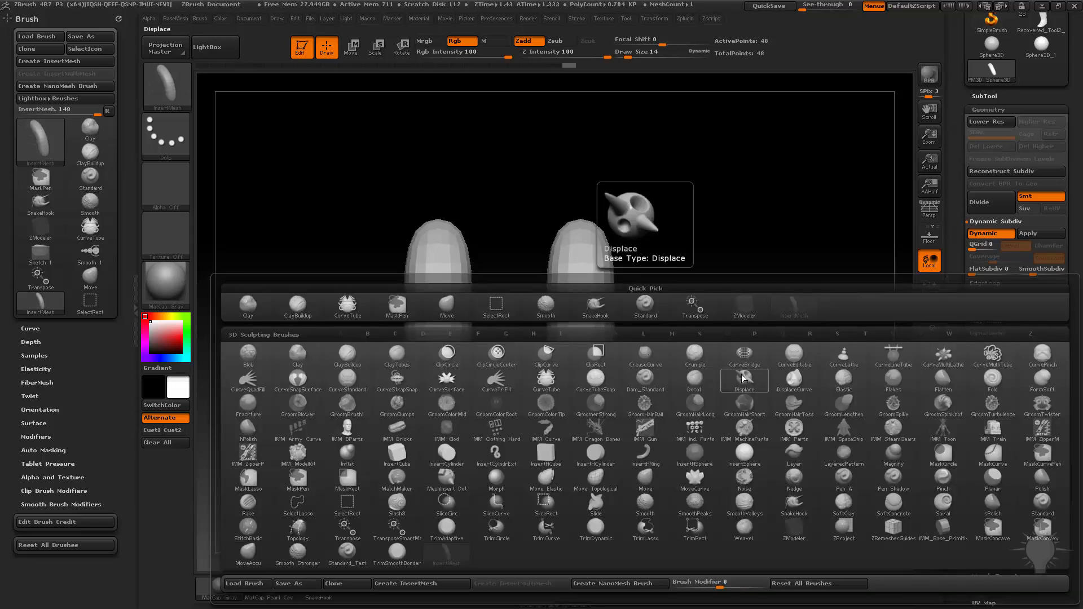
{"action": "left_click", "coordinate": [419, 584]}
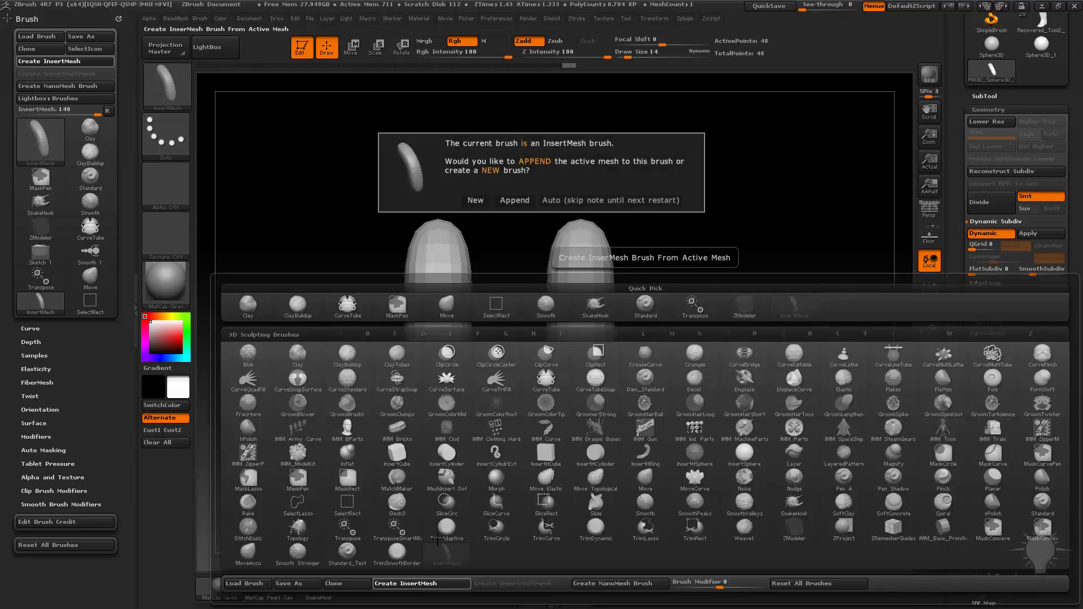
{"action": "left_click", "coordinate": [514, 201]}
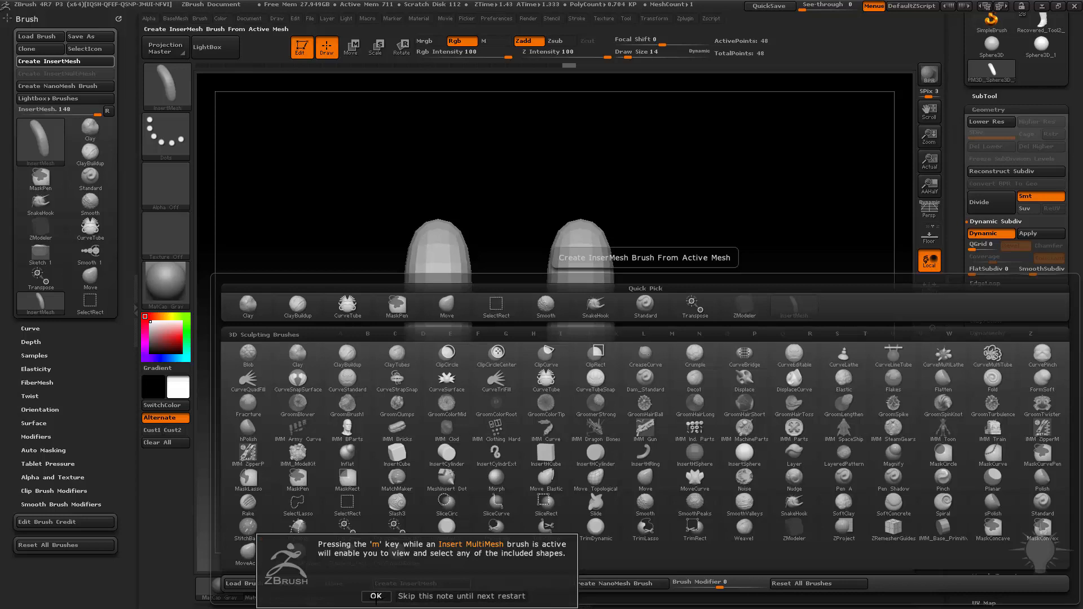
{"action": "left_click", "coordinate": [376, 594]}
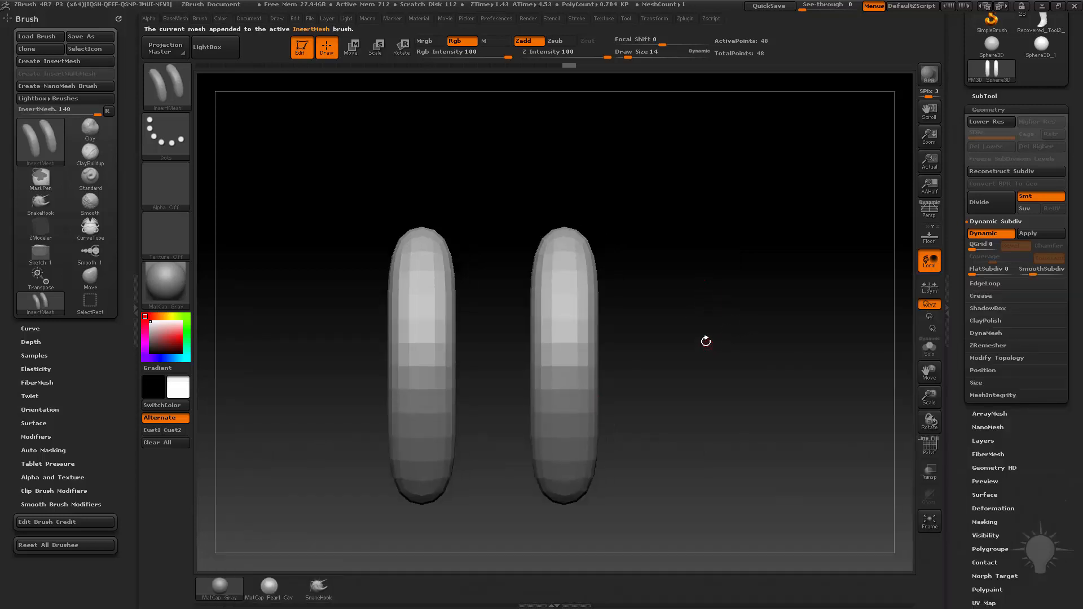
Choose the paired mesh in the InsertMesh brush, try inserting it onto the second piece at two sizes, and undo the insertions.
{"action": "key", "text": "m"}
{"action": "left_click", "coordinate": [533, 381]}
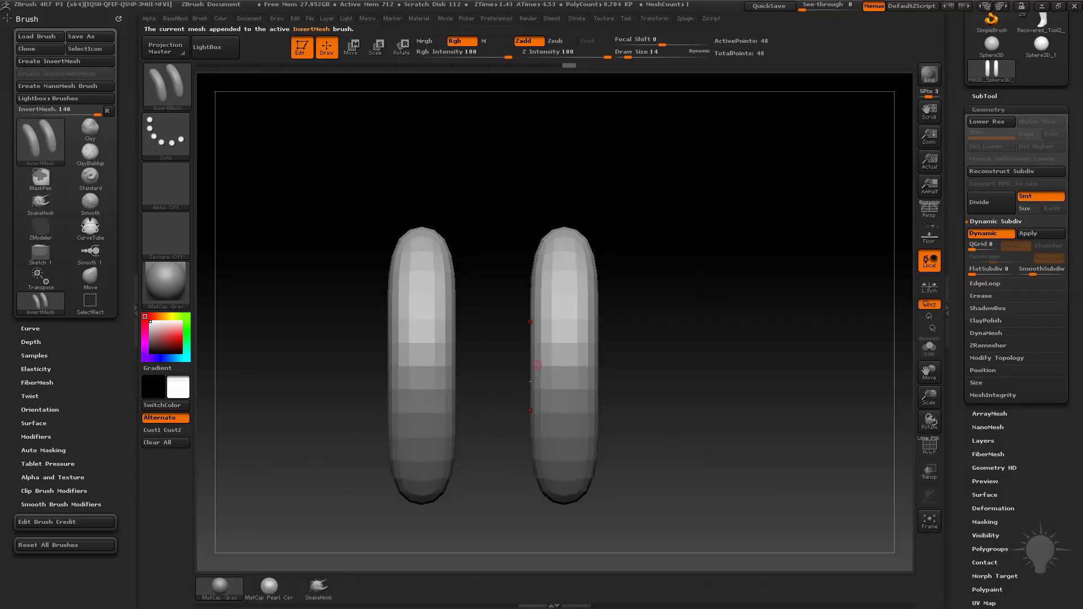
{"action": "key", "text": "m"}
{"action": "left_click_drag", "start_coordinate": [735, 311], "coordinate": [680, 323], "text": "alt"}
{"action": "key", "text": "]"}
{"action": "key", "text": "]"}
{"action": "left_click_drag", "start_coordinate": [525, 352], "coordinate": [636, 389]}
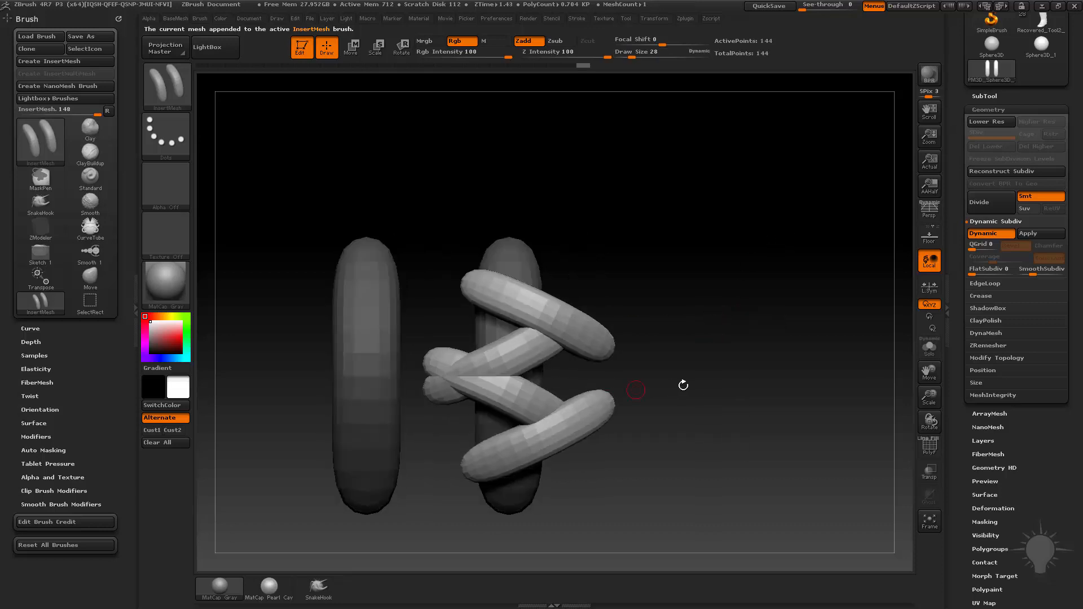
{"action": "key", "text": "ctrl+z"}
{"action": "left_click_drag", "start_coordinate": [536, 300], "coordinate": [562, 341]}
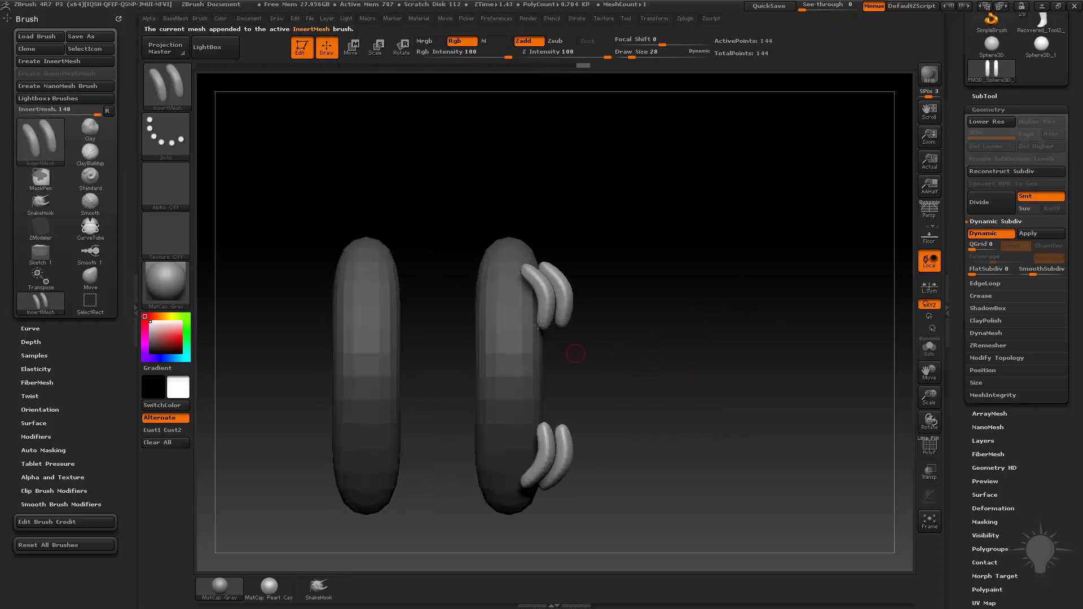
{"action": "left_click_drag", "start_coordinate": [660, 307], "coordinate": [632, 274]}
{"action": "key", "text": "ctrl+z"}
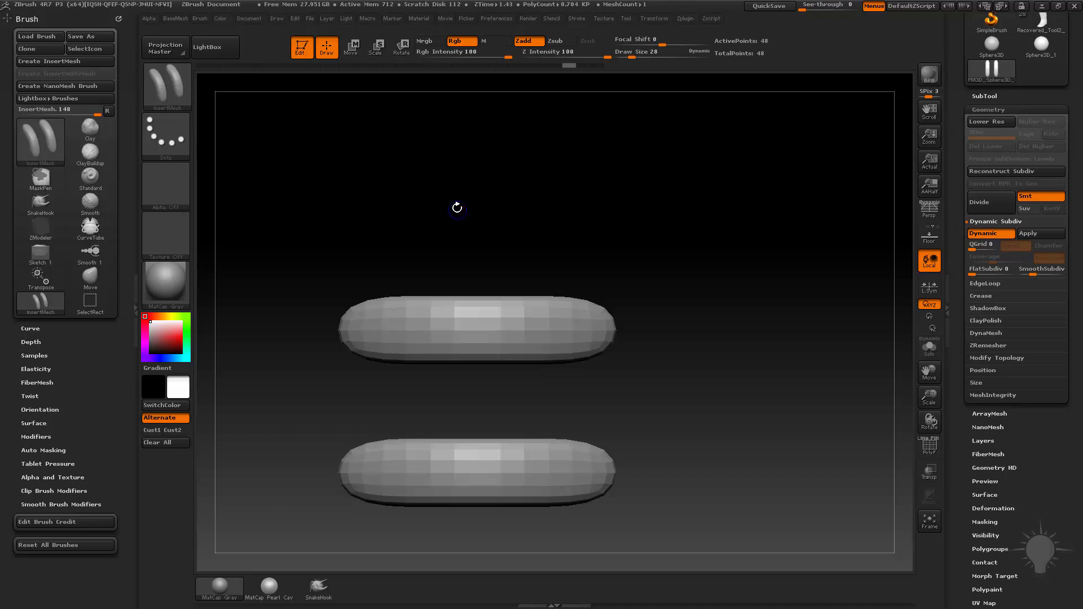
Switch off Dynamic Subdiv smoothing and dock the Stroke palette in the tray above the Brush palette.
{"action": "key", "text": "shift+d"}
{"action": "mouse_move", "coordinate": [708, 275]}
{"action": "left_mouse_down", "text": "alt"}
{"action": "mouse_move", "coordinate": [726, 262]}
{"action": "mouse_move", "coordinate": [708, 275]}
{"action": "left_mouse_up", "text": "alt"}
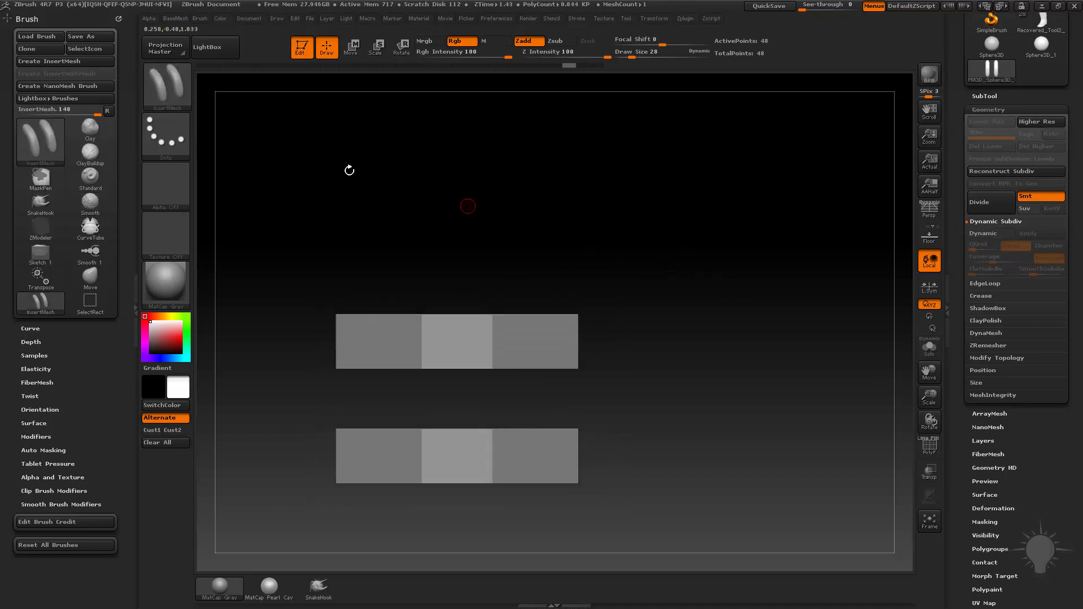
{"action": "left_click", "coordinate": [576, 18]}
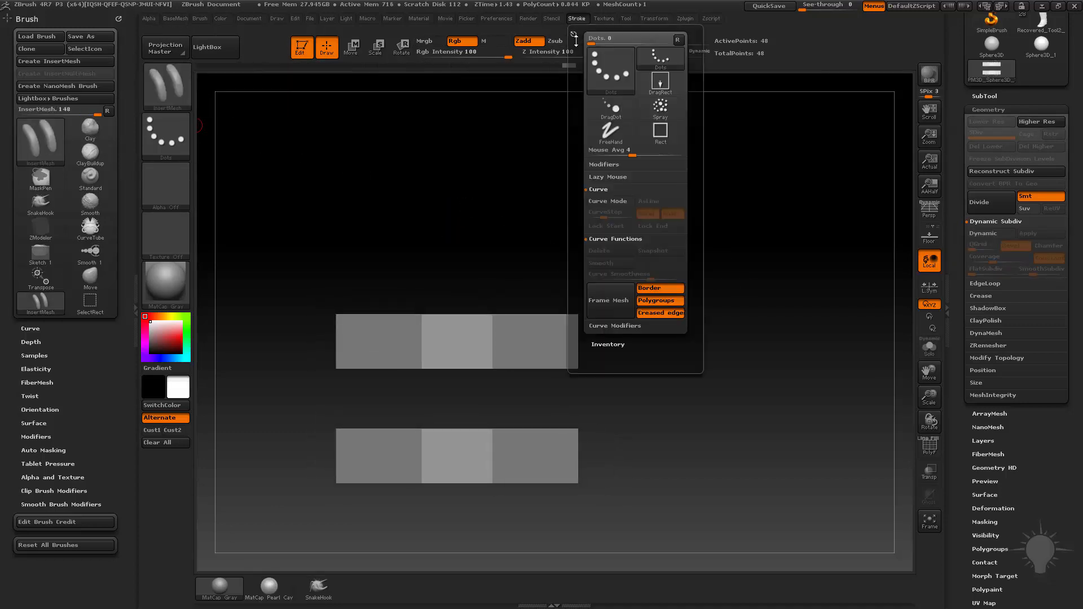
{"action": "left_click_drag", "start_coordinate": [539, 50], "coordinate": [62, 33]}
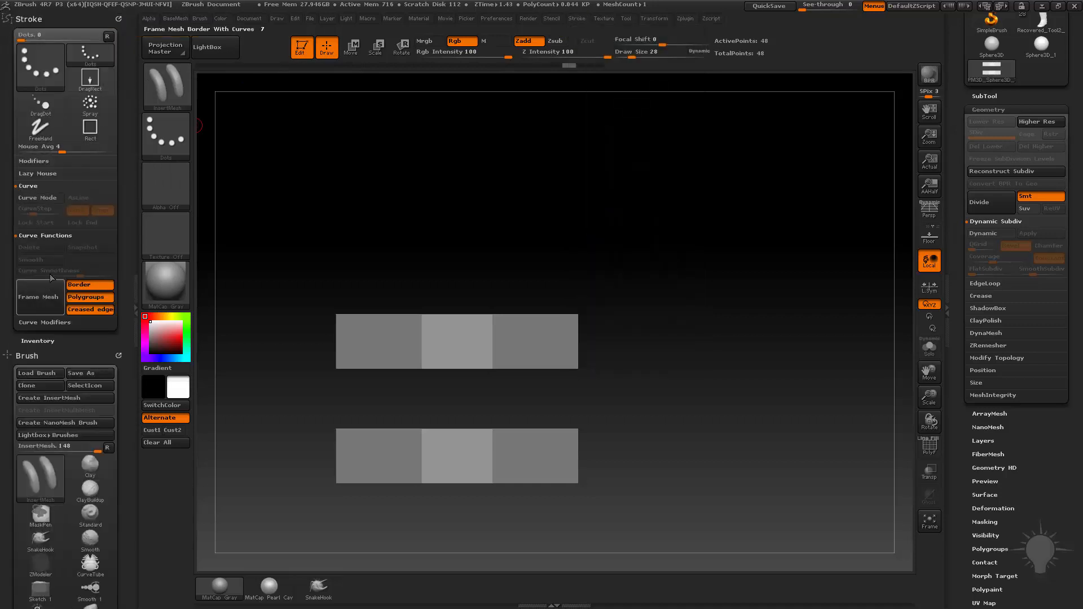
Expand the Curve, Curve Functions and Curve Modifiers settings together and turn on Curve Mode for the InsertMesh brush.
{"action": "left_click", "coordinate": [44, 187], "text": "shift"}
{"action": "left_click", "coordinate": [39, 200], "text": "shift"}
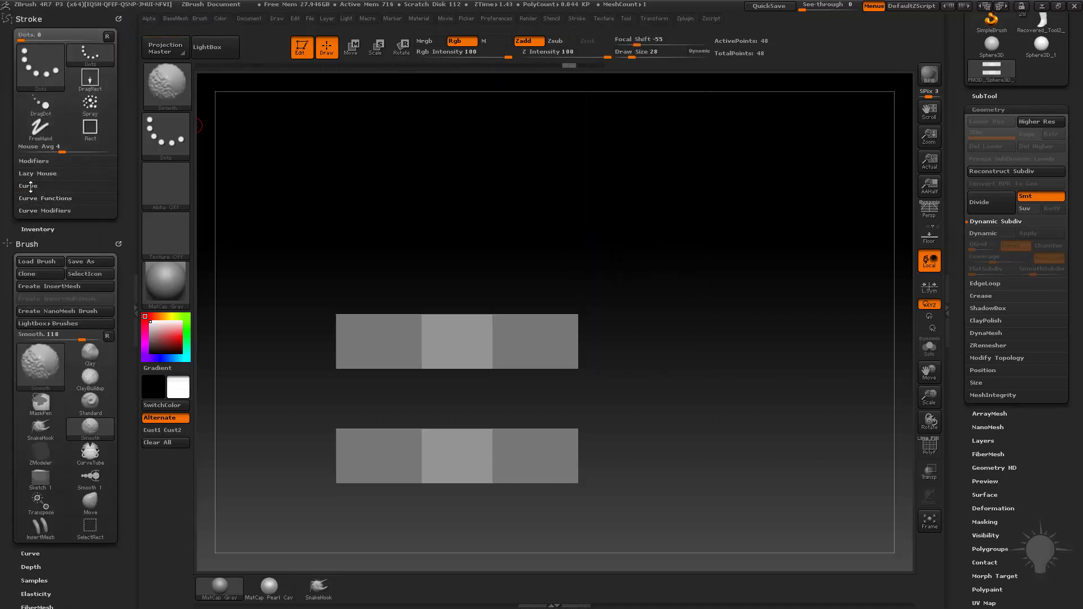
{"action": "left_click", "coordinate": [29, 186], "text": "shift"}
{"action": "left_click", "coordinate": [40, 236], "text": "shift"}
{"action": "left_click", "coordinate": [44, 322], "text": "shift"}
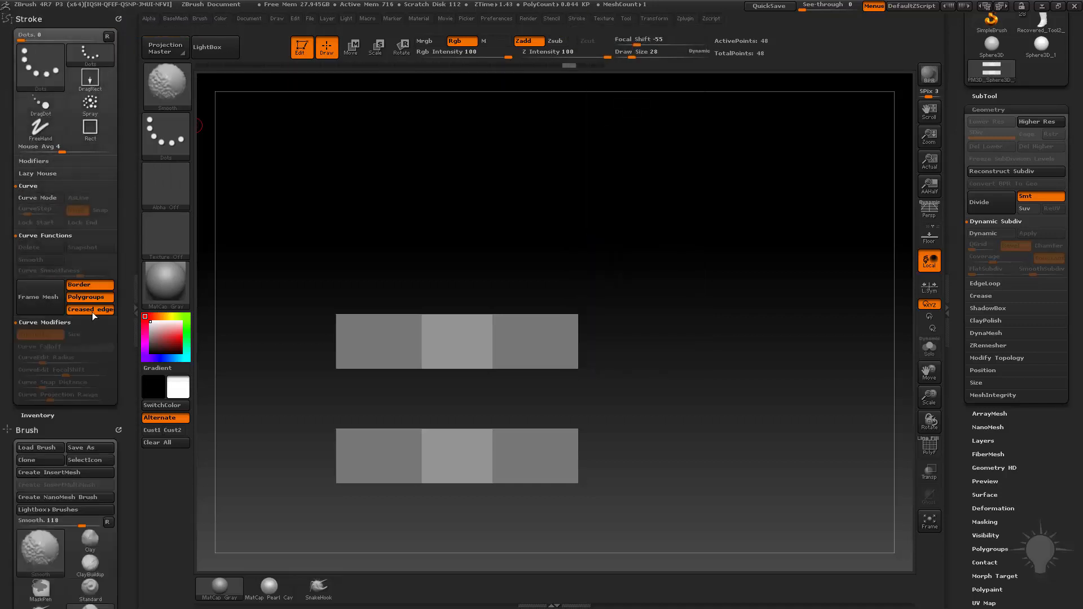
{"action": "left_click", "coordinate": [43, 199]}
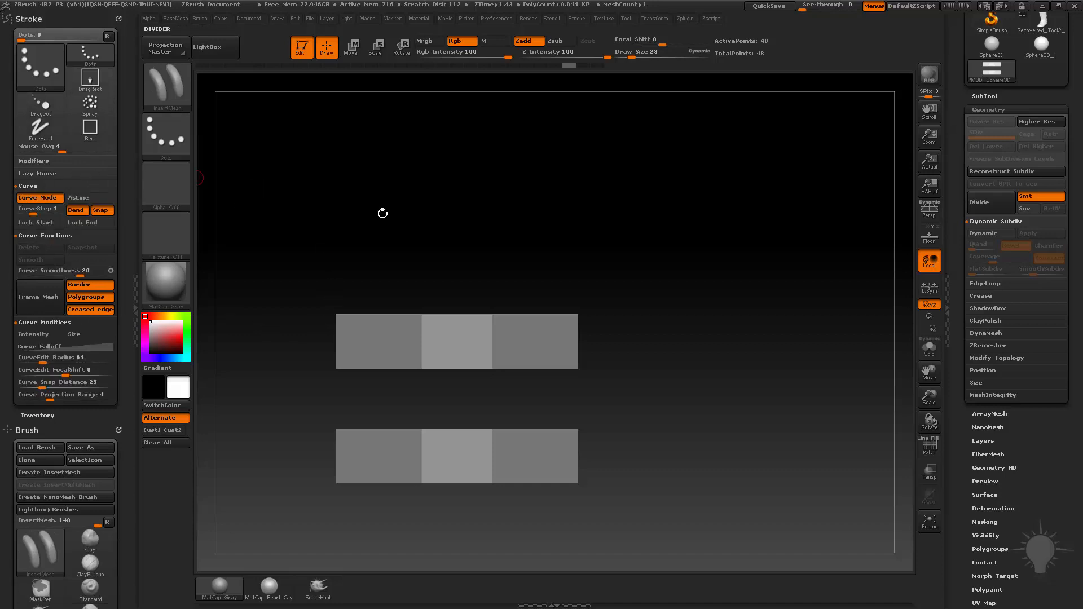
Draw a long wavy curve of paired meshes at Draw Size 45 from the upper block out into empty space.
{"action": "mouse_move", "coordinate": [653, 263]}
{"action": "left_mouse_down", "text": "alt"}
{"action": "mouse_move", "coordinate": [584, 280]}
{"action": "mouse_move", "coordinate": [587, 263]}
{"action": "left_mouse_up", "text": "alt"}
{"action": "key", "text": "s"}
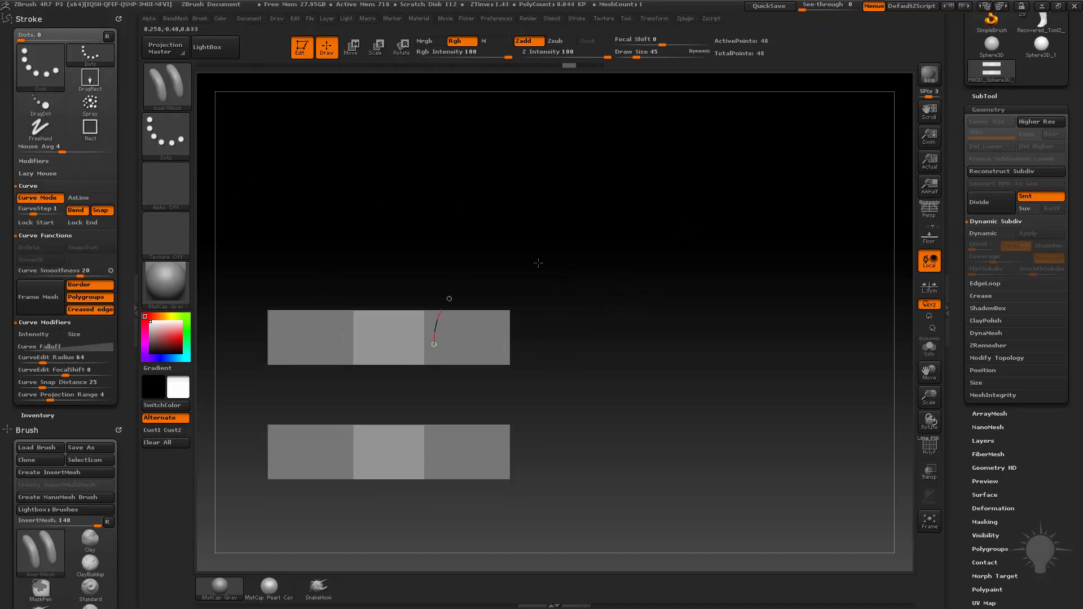
{"action": "left_click_drag", "start_coordinate": [449, 298], "coordinate": [733, 248]}
Set the Draw Size to 64 and update the wavy mesh curve.
{"action": "key", "text": "s"}
{"action": "left_click_drag", "start_coordinate": [757, 374], "coordinate": [780, 374]}
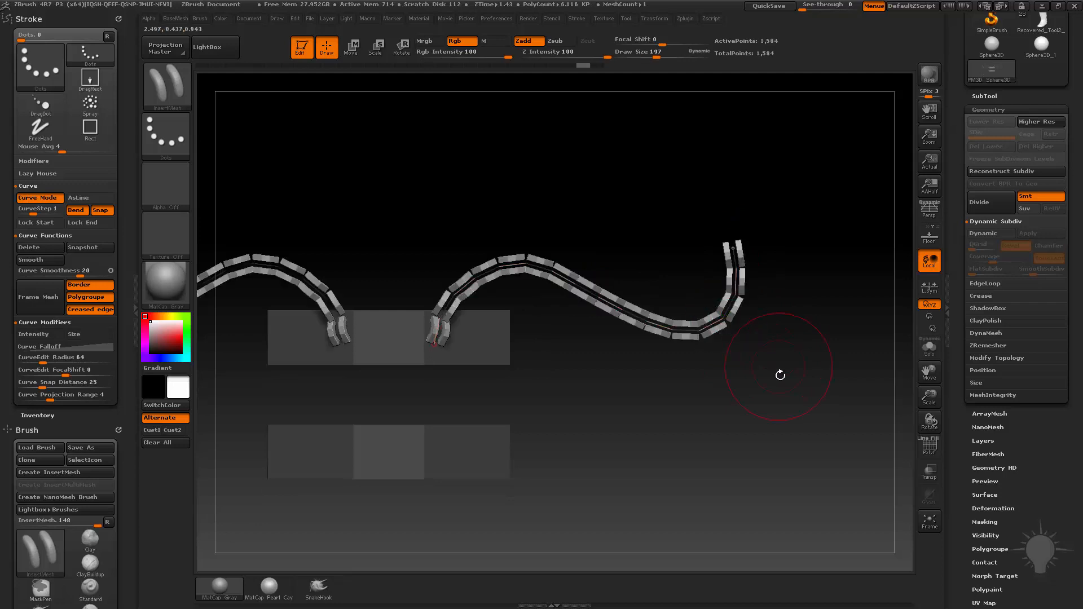
{"action": "key", "text": "s"}
{"action": "mouse_move", "coordinate": [748, 418]}
{"action": "left_mouse_down", "text": "alt"}
{"action": "mouse_move", "coordinate": [780, 364]}
{"action": "mouse_move", "coordinate": [785, 413]}
{"action": "left_mouse_up", "text": "alt"}
{"action": "key", "text": "s"}
{"action": "left_click", "coordinate": [723, 279]}
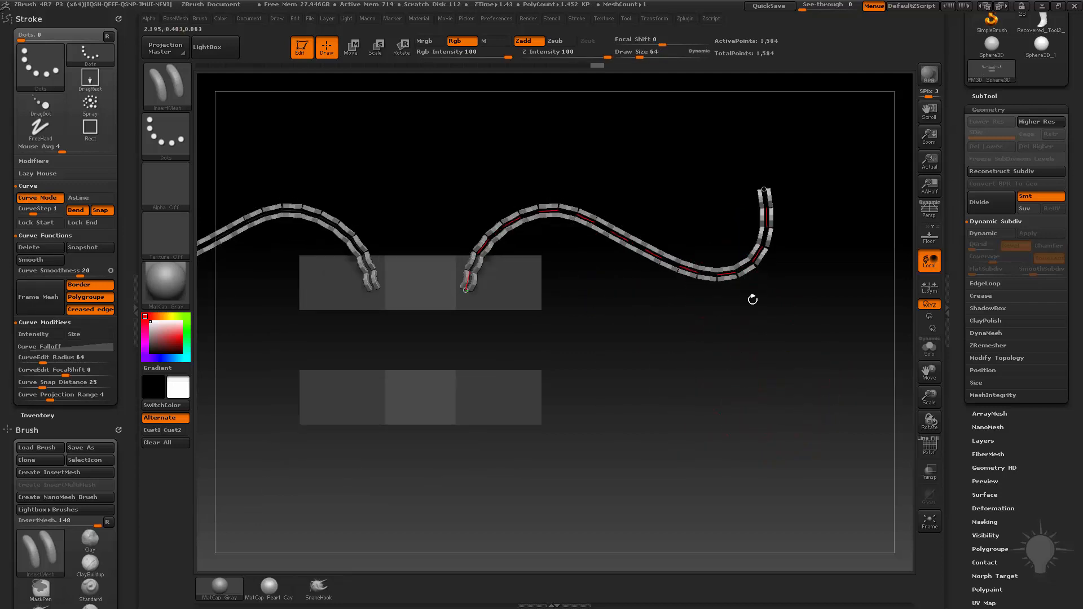
Reduce the Draw Size to 47 and update the wavy curve to a finer chain.
{"action": "mouse_move", "coordinate": [773, 331]}
{"action": "left_mouse_down", "text": "alt"}
{"action": "mouse_move", "coordinate": [783, 374]}
{"action": "mouse_move", "coordinate": [772, 376]}
{"action": "left_mouse_up", "text": "alt"}
{"action": "key", "text": "s"}
{"action": "left_click", "coordinate": [742, 319]}
{"action": "mouse_move", "coordinate": [803, 343]}
{"action": "left_mouse_down", "text": "alt"}
{"action": "mouse_move", "coordinate": [817, 406]}
{"action": "mouse_move", "coordinate": [792, 400]}
{"action": "left_mouse_up", "text": "alt"}
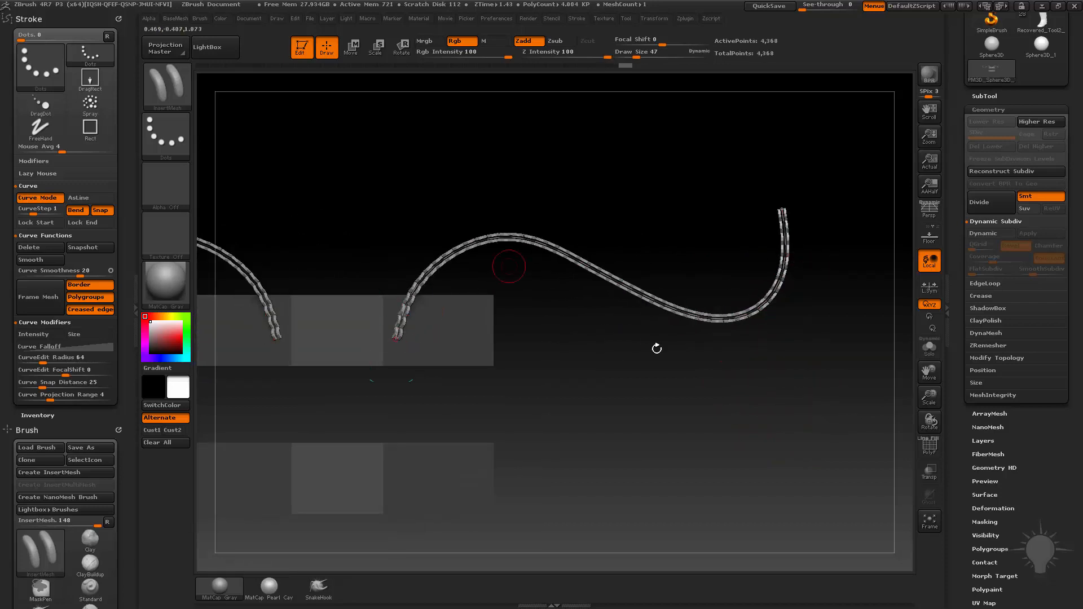
{"action": "left_click_drag", "start_coordinate": [780, 438], "coordinate": [783, 413]}
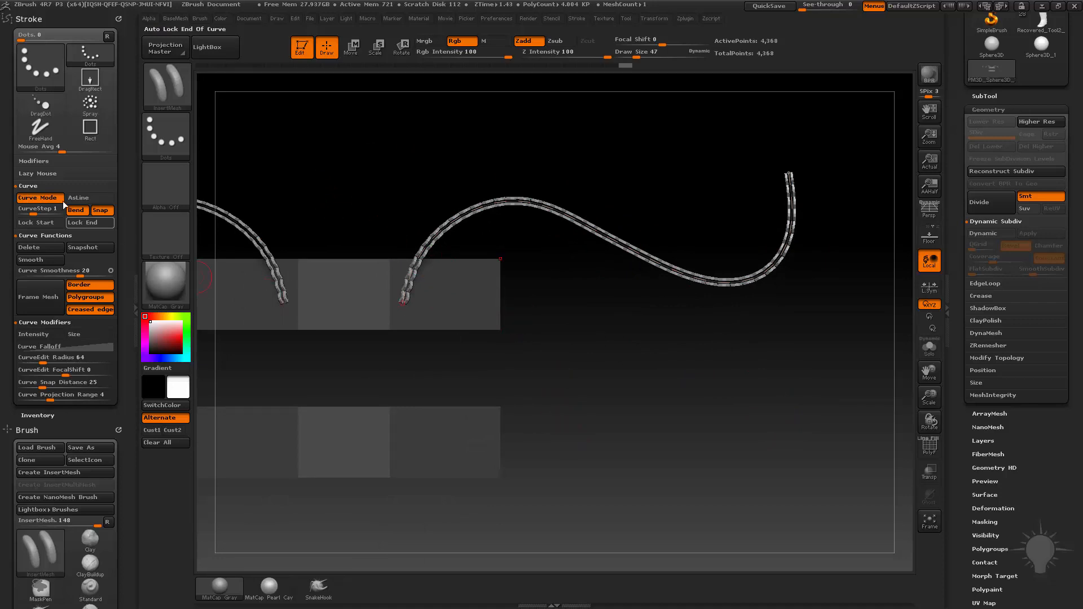
Set CurveStep to 0.5, update the curve and inspect the tighter mesh spacing up close.
{"action": "left_click", "coordinate": [39, 211]}
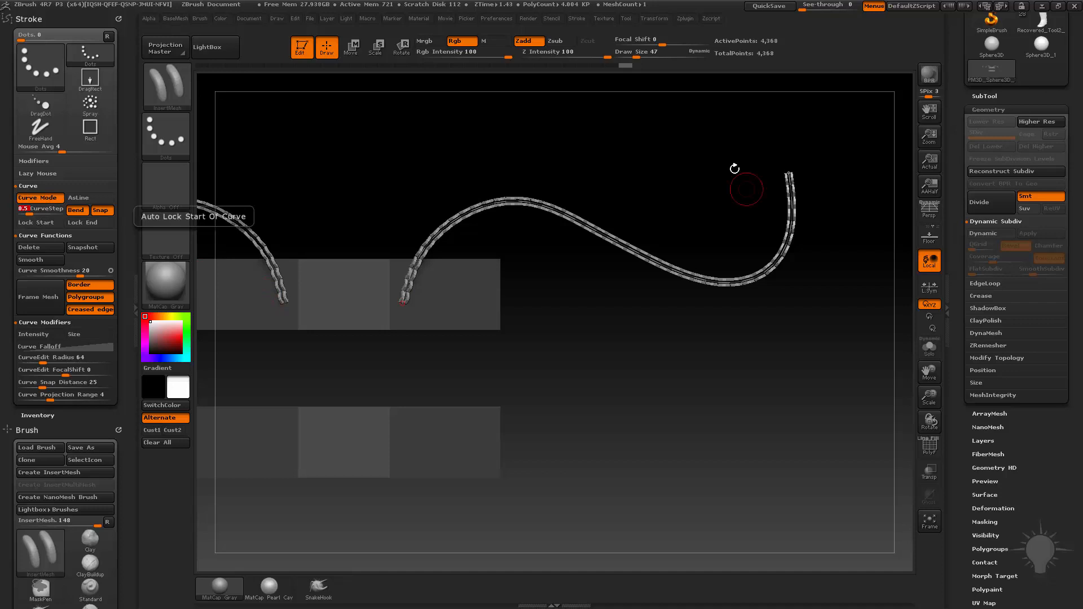
{"action": "key", "text": "Return"}
{"action": "left_click_drag", "start_coordinate": [613, 310], "coordinate": [483, 282]}
Set the Draw Size to 17 and CurveStep to 1.5, and update the curve to space the meshes apart.
{"action": "key", "text": "s"}
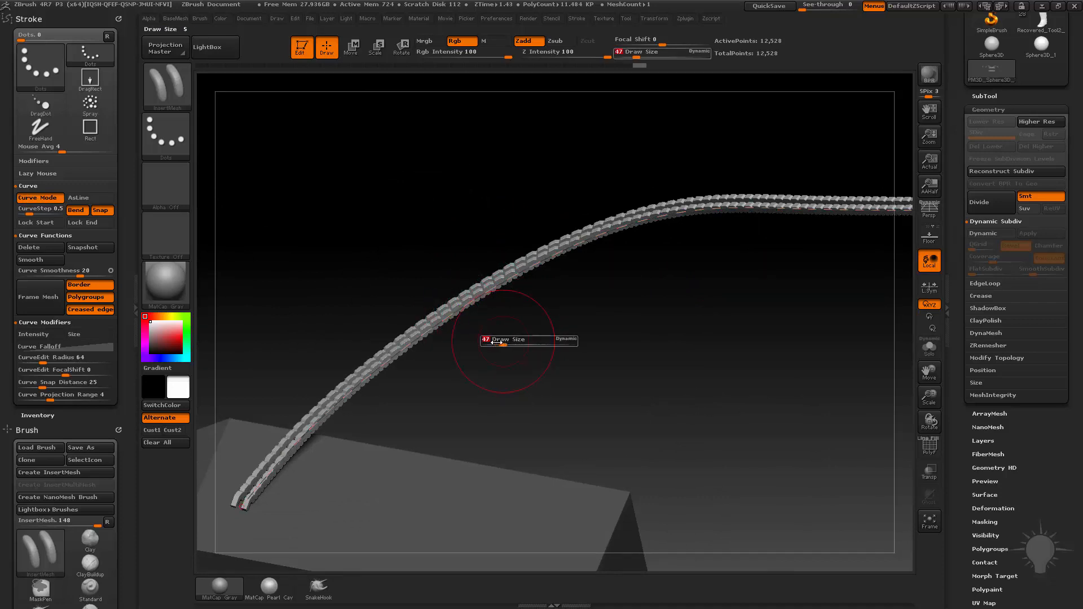
{"action": "left_click_drag", "start_coordinate": [482, 340], "coordinate": [472, 341]}
{"action": "left_click", "coordinate": [35, 209]}
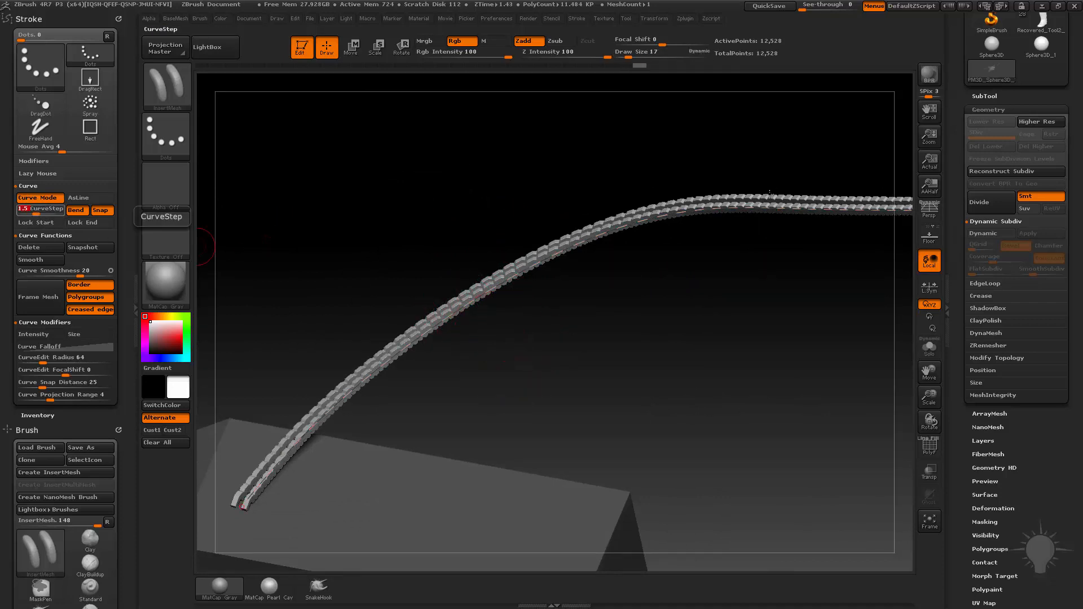
{"action": "key", "text": "Return"}
{"action": "left_click_drag", "start_coordinate": [636, 310], "coordinate": [569, 283]}
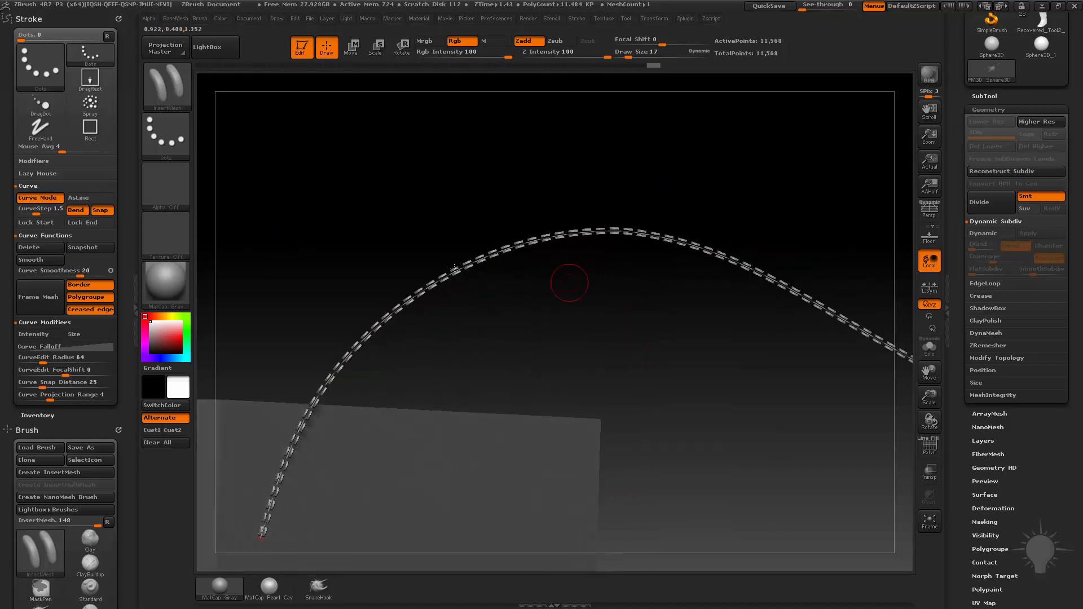
Set the Draw Size to 30 and update the curve to enlarge its meshes.
{"action": "left_click_drag", "start_coordinate": [641, 361], "coordinate": [618, 304], "text": "alt"}
{"action": "key", "text": "s"}
{"action": "left_click_drag", "start_coordinate": [636, 357], "coordinate": [665, 317]}
{"action": "left_click", "coordinate": [606, 232]}
Switch the InsertMesh brush from the paired mesh to the single piece.
{"action": "key", "text": "m"}
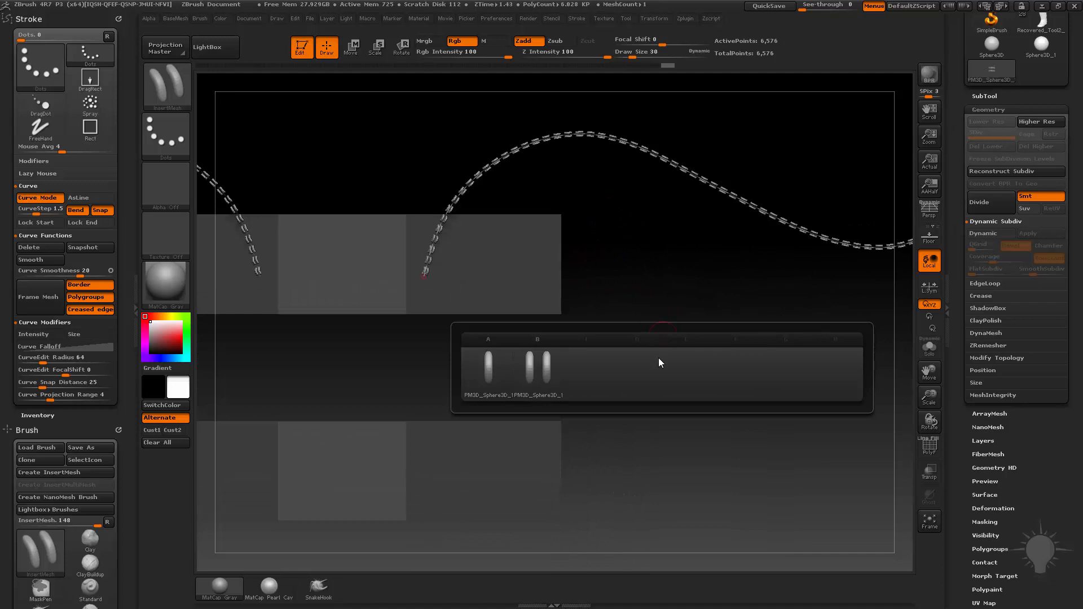
{"action": "left_click", "coordinate": [489, 375]}
{"action": "left_click_drag", "start_coordinate": [620, 380], "coordinate": [742, 380]}
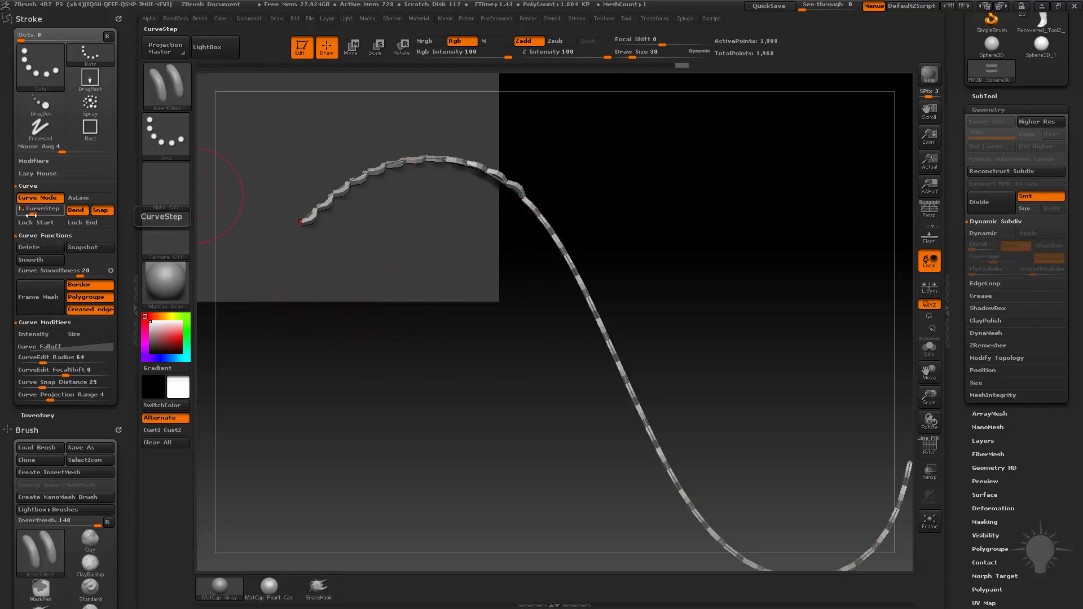
Update the single-piece curve with CurveStep 1.5 and draw a short curve from the block's face past its side edge.
{"action": "left_click", "coordinate": [583, 281]}
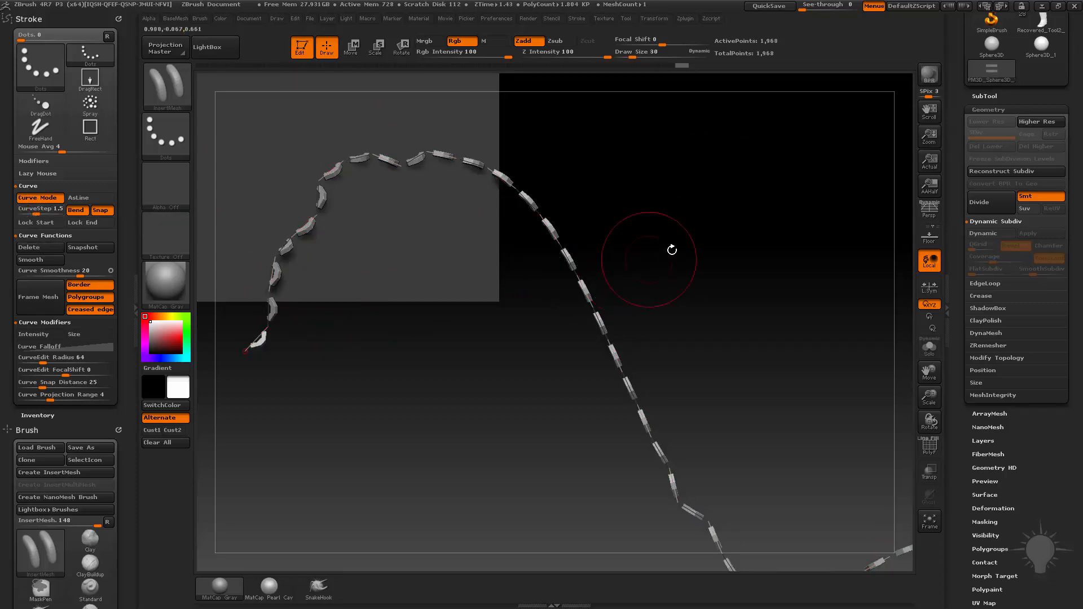
{"action": "mouse_move", "coordinate": [694, 232]}
{"action": "left_mouse_down", "text": "alt"}
{"action": "mouse_move", "coordinate": [682, 210]}
{"action": "mouse_move", "coordinate": [668, 211]}
{"action": "left_mouse_up", "text": "alt"}
{"action": "left_click_drag", "start_coordinate": [456, 156], "coordinate": [661, 209]}
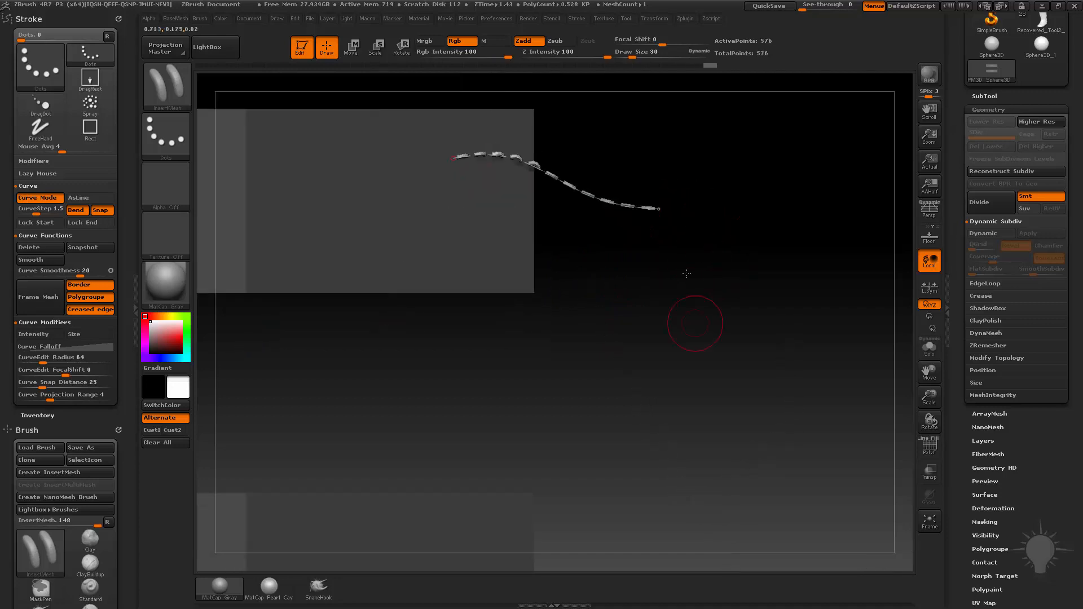
Split the masked block from the stitches into separate subtools with Split Masked Points, and subdivide the separated stitches to smooth them.
{"action": "left_click_drag", "start_coordinate": [687, 273], "coordinate": [681, 305]}
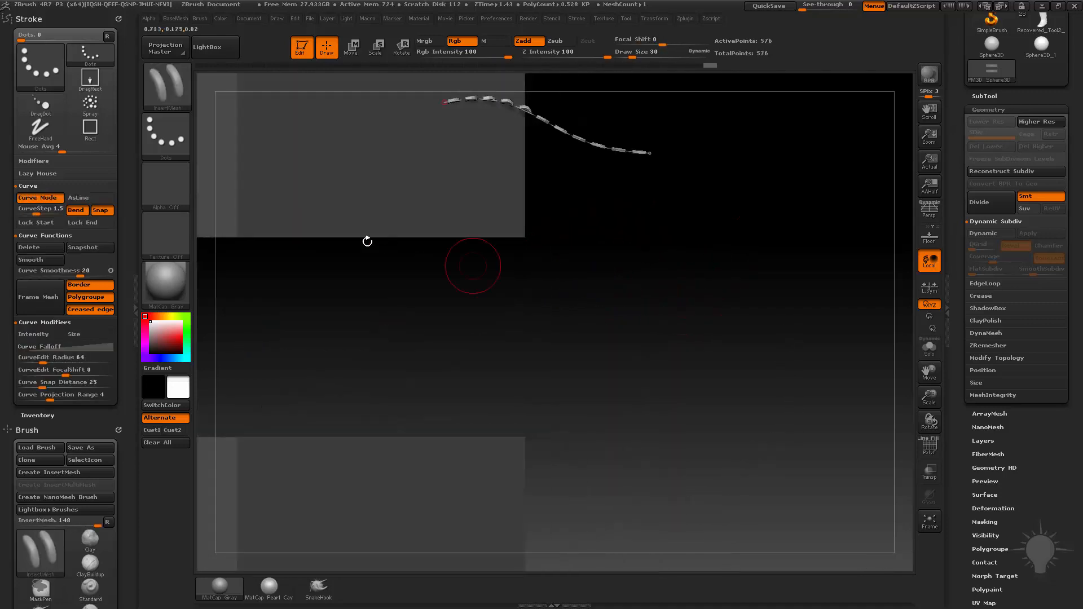
{"action": "left_click_drag", "start_coordinate": [744, 278], "coordinate": [686, 327], "text": "alt"}
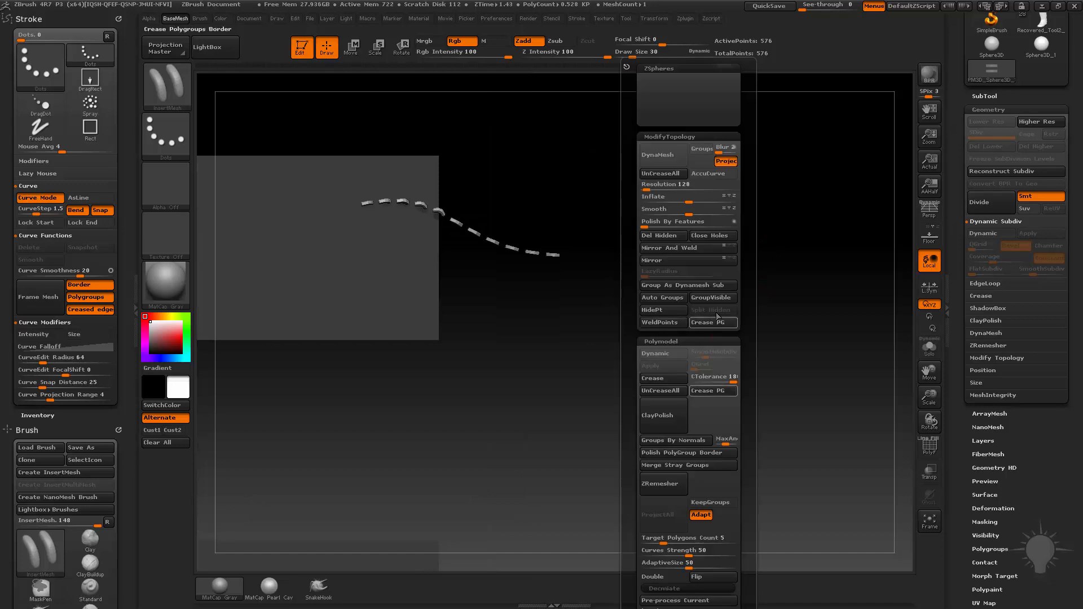
{"action": "left_click", "coordinate": [984, 95], "text": "shift"}
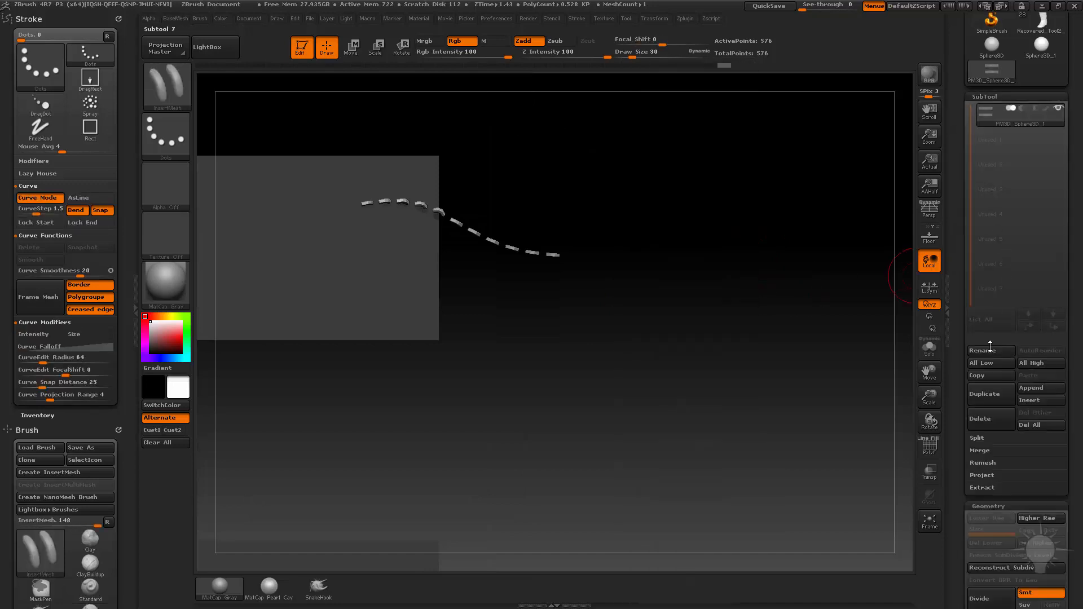
{"action": "key", "text": "shift"}
{"action": "key", "text": "shift"}
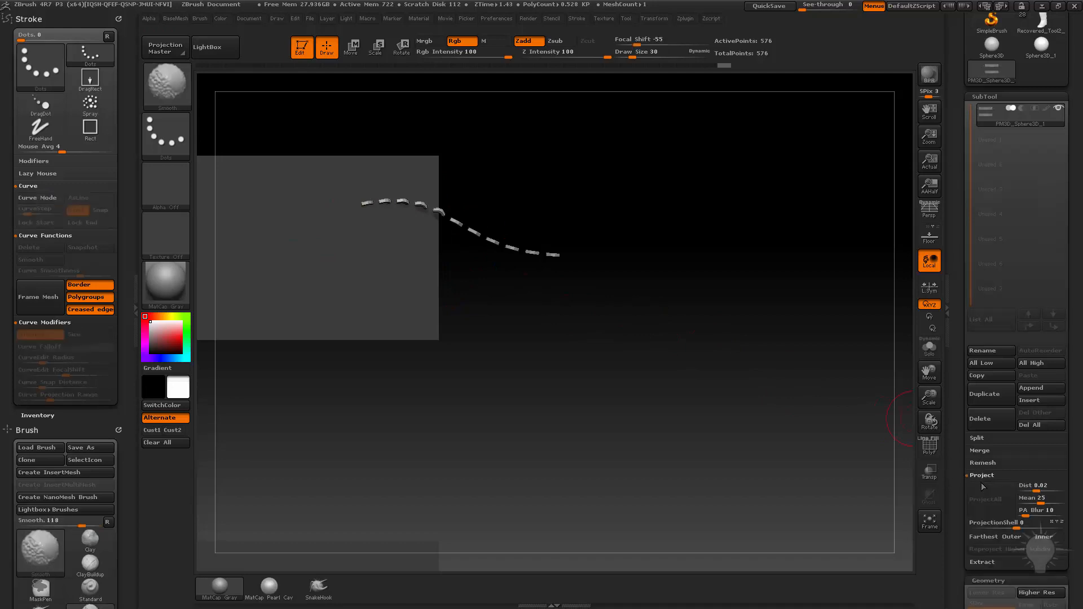
{"action": "left_click", "coordinate": [980, 440], "text": "shift"}
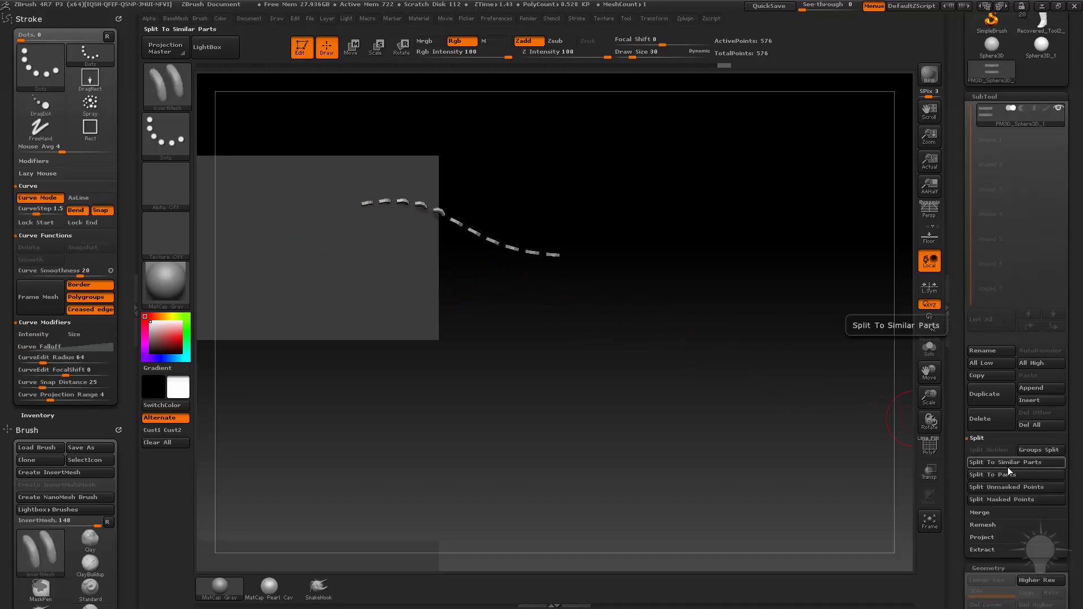
{"action": "left_click", "coordinate": [1000, 499]}
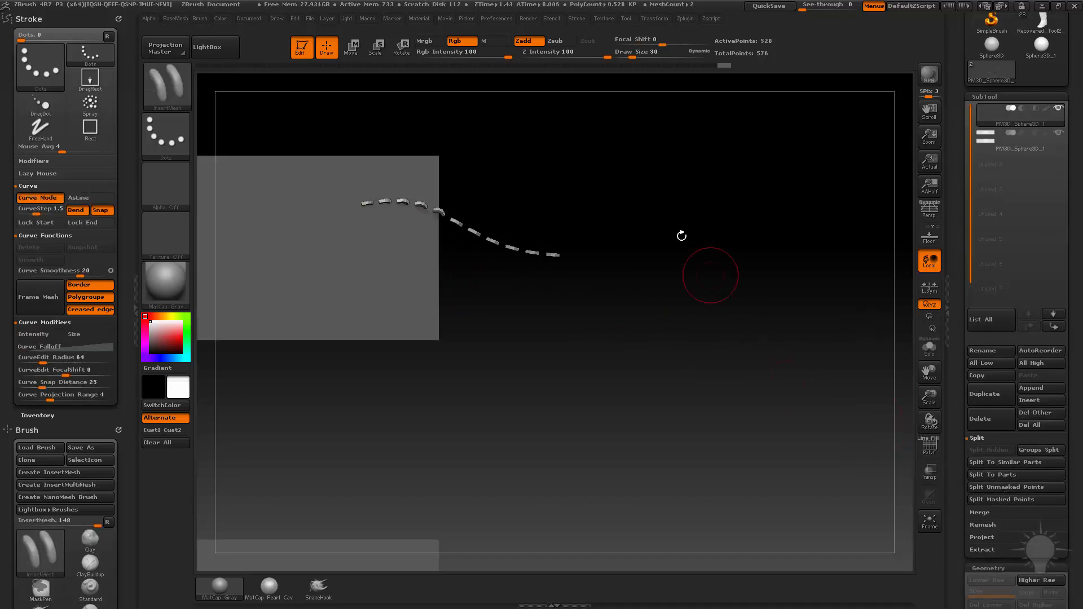
{"action": "key", "text": "s"}
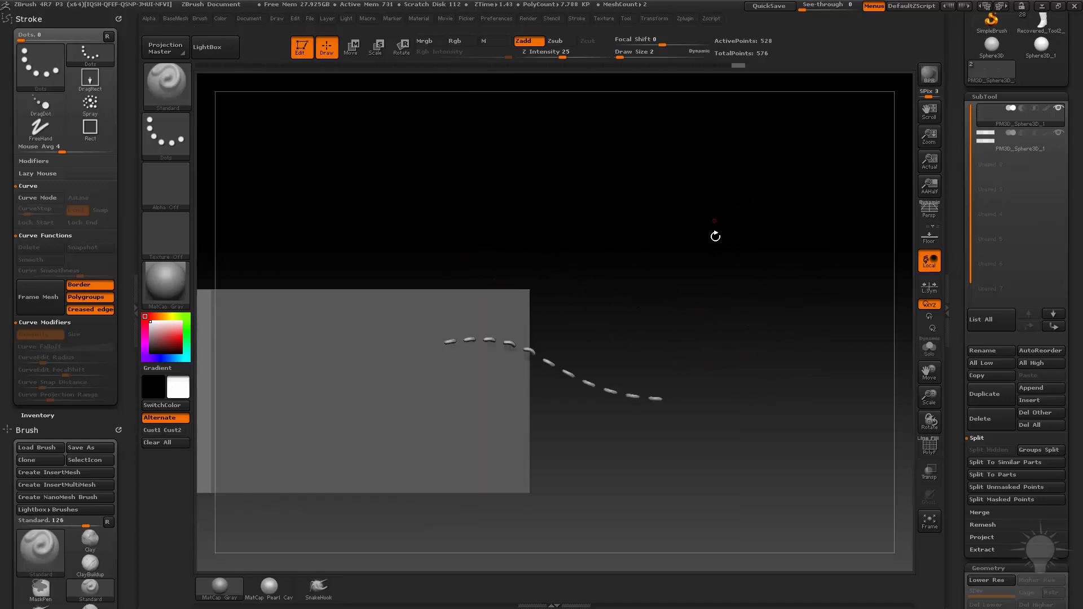
{"action": "left_click_drag", "start_coordinate": [715, 237], "coordinate": [796, 164], "text": "alt"}
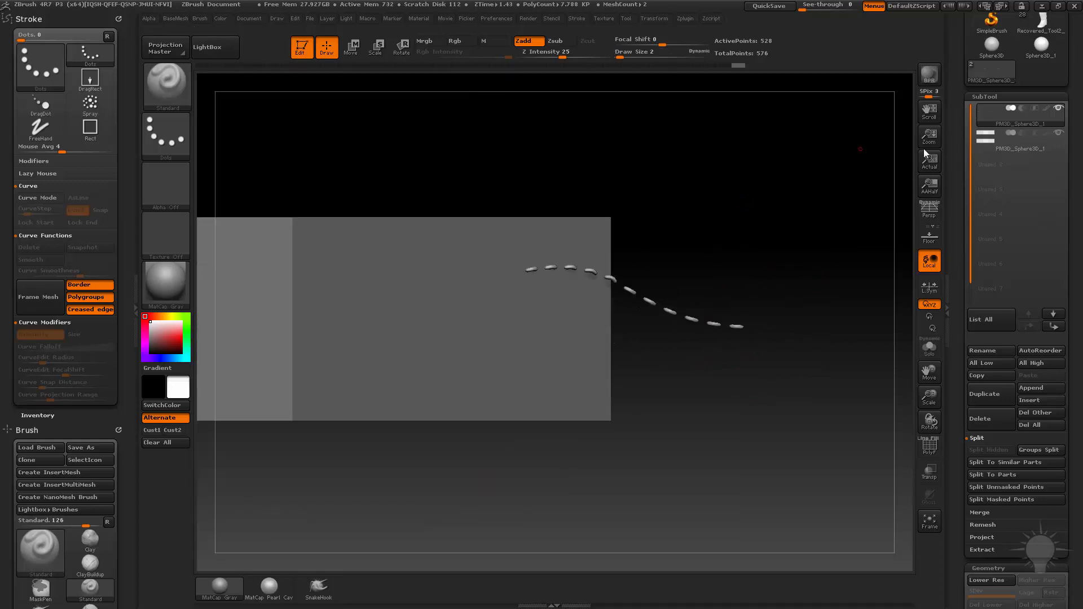
Switch to the boot tool and frame the boot in the view.
{"action": "left_click_drag", "start_coordinate": [951, 105], "coordinate": [952, 247]}
{"action": "left_click", "coordinate": [1038, 167]}
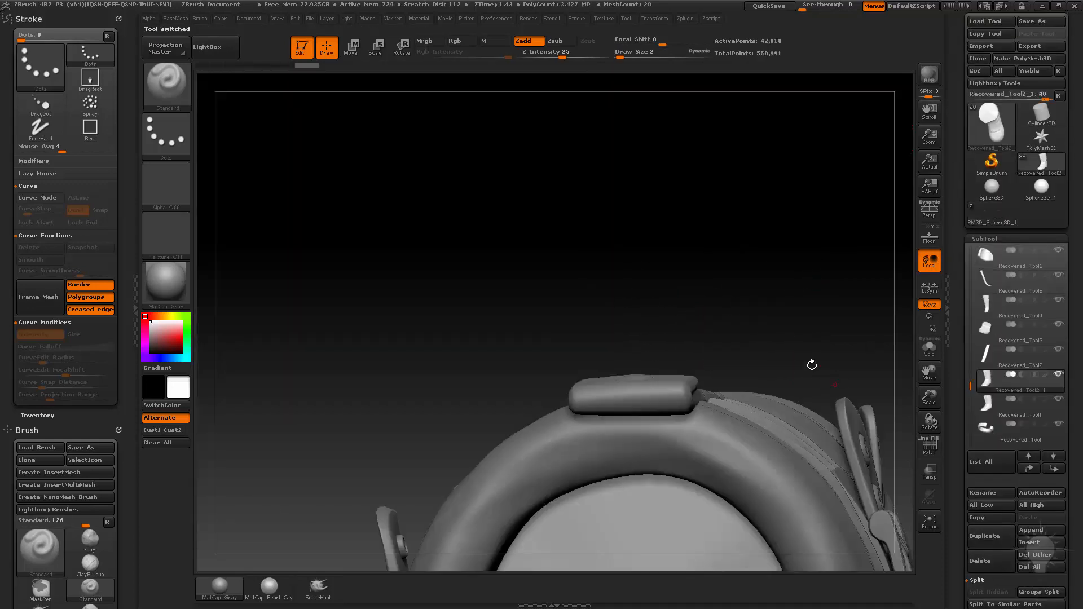
{"action": "left_click_drag", "start_coordinate": [773, 300], "coordinate": [703, 184]}
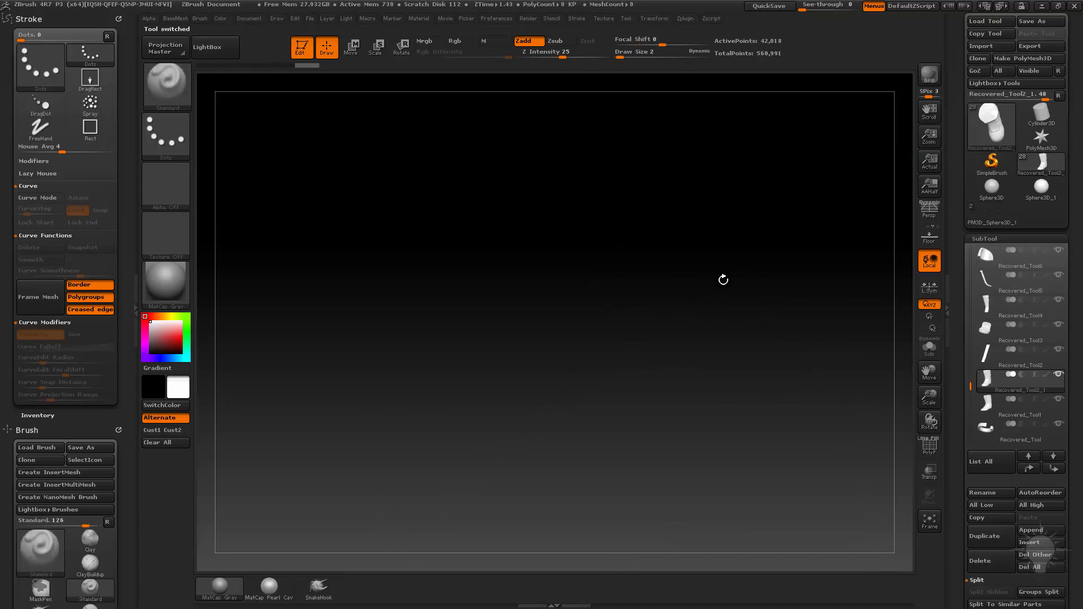
{"action": "key", "text": "f"}
Make the boot's large shin cuff, BootOnly, the active subtool and check its subdivision settings.
{"action": "mouse_move", "coordinate": [757, 295]}
{"action": "left_mouse_down", "text": "alt"}
{"action": "mouse_move", "coordinate": [736, 260]}
{"action": "mouse_move", "coordinate": [851, 328]}
{"action": "mouse_move", "coordinate": [705, 238]}
{"action": "left_mouse_up", "text": "alt"}
{"action": "left_click", "coordinate": [667, 214], "text": "alt"}
{"action": "left_click", "coordinate": [614, 373], "text": "alt"}
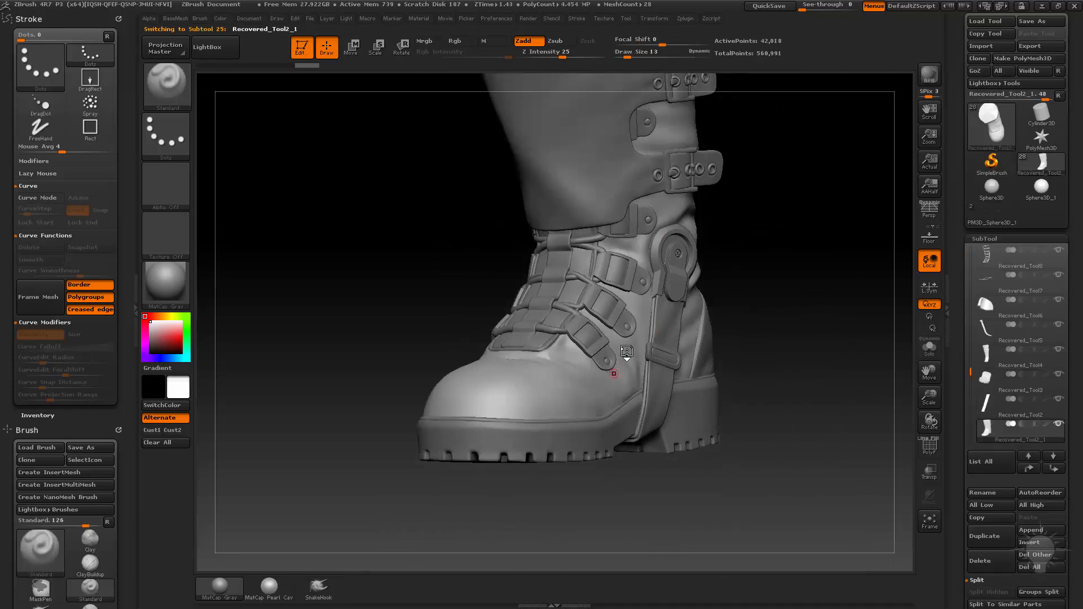
{"action": "left_click", "coordinate": [658, 175], "text": "alt"}
{"action": "left_click_drag", "start_coordinate": [817, 208], "coordinate": [846, 316], "text": "alt"}
{"action": "scroll", "coordinate": [957, 410], "scroll_direction": "down", "scroll_amount": 5}
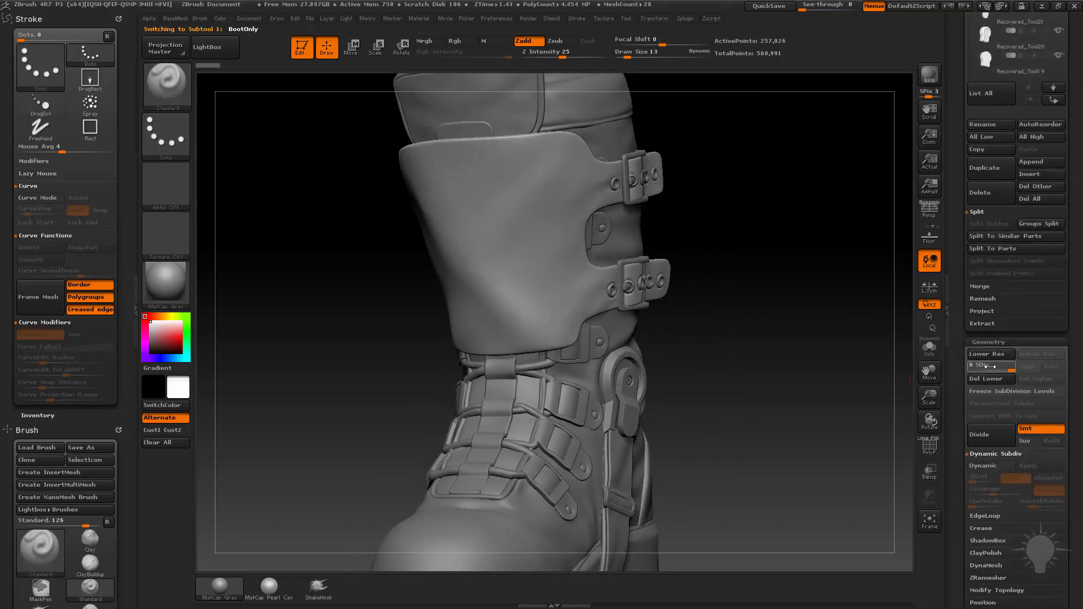
{"action": "scroll", "coordinate": [957, 274], "scroll_direction": "up", "scroll_amount": 5}
Choose the InsertMesh brush's single stitch piece and try to draw a stitch curve across the upper cuff at Draw Size 20.
{"action": "key", "text": "b"}
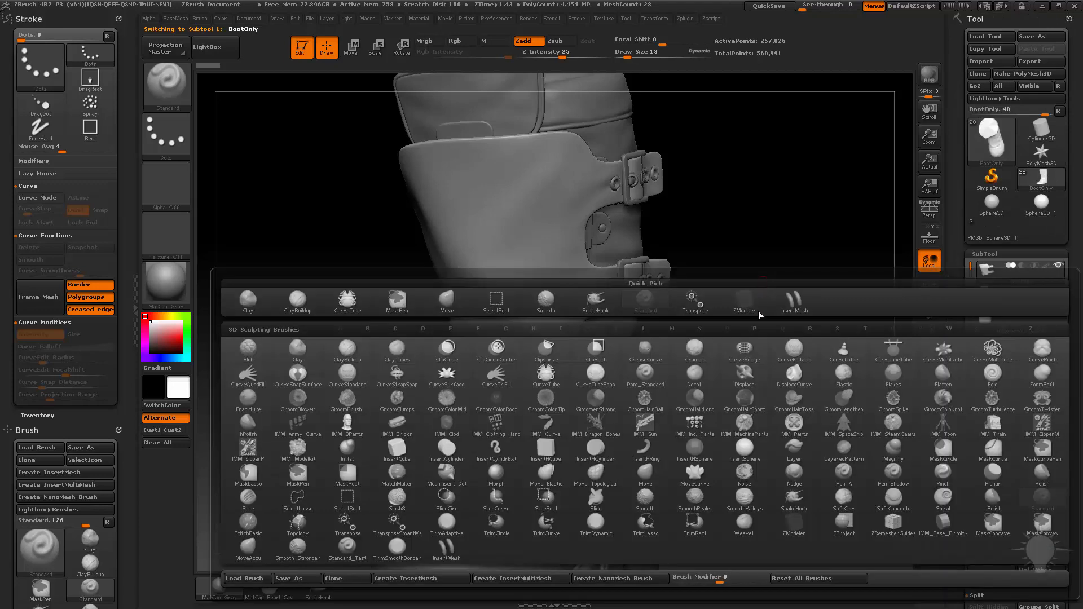
{"action": "left_click", "coordinate": [447, 527]}
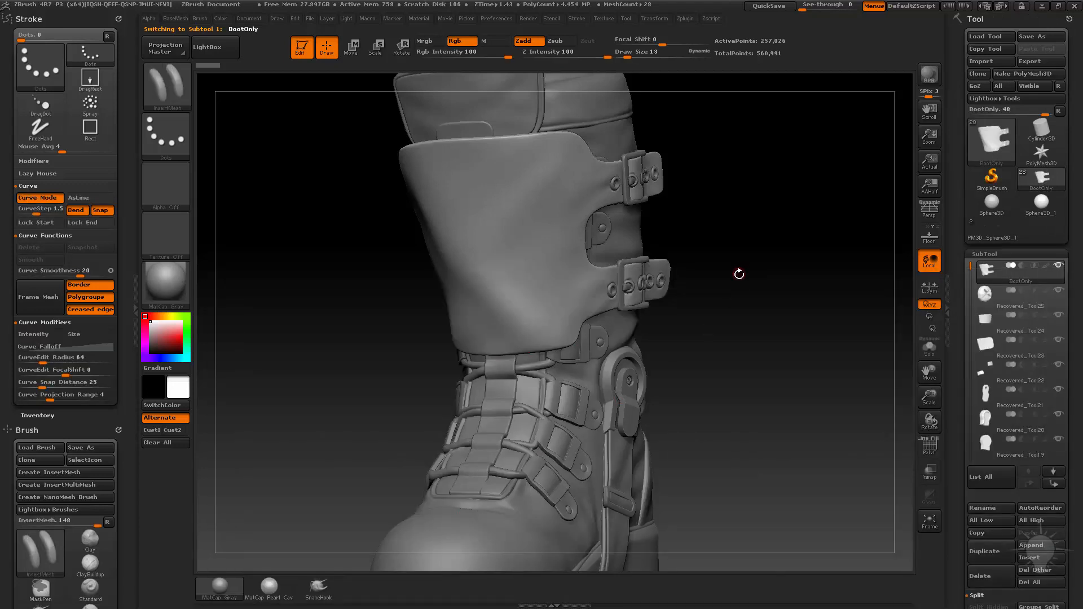
{"action": "key", "text": "m"}
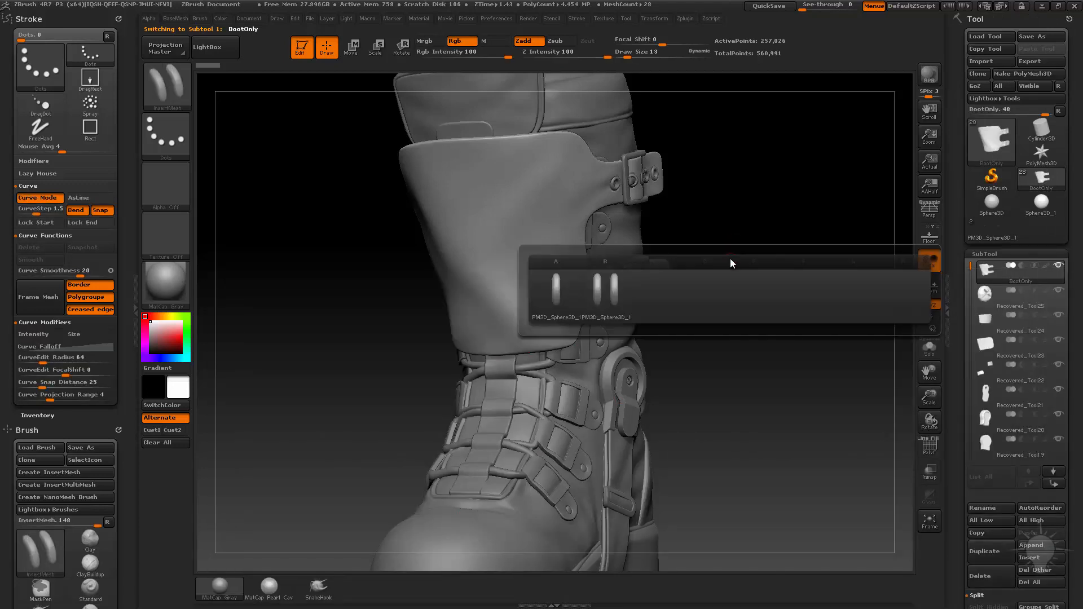
{"action": "left_click", "coordinate": [556, 292]}
{"action": "left_click_drag", "start_coordinate": [770, 215], "coordinate": [744, 391], "text": "alt"}
{"action": "key", "text": "bracketleft"}
{"action": "left_click", "coordinate": [555, 310]}
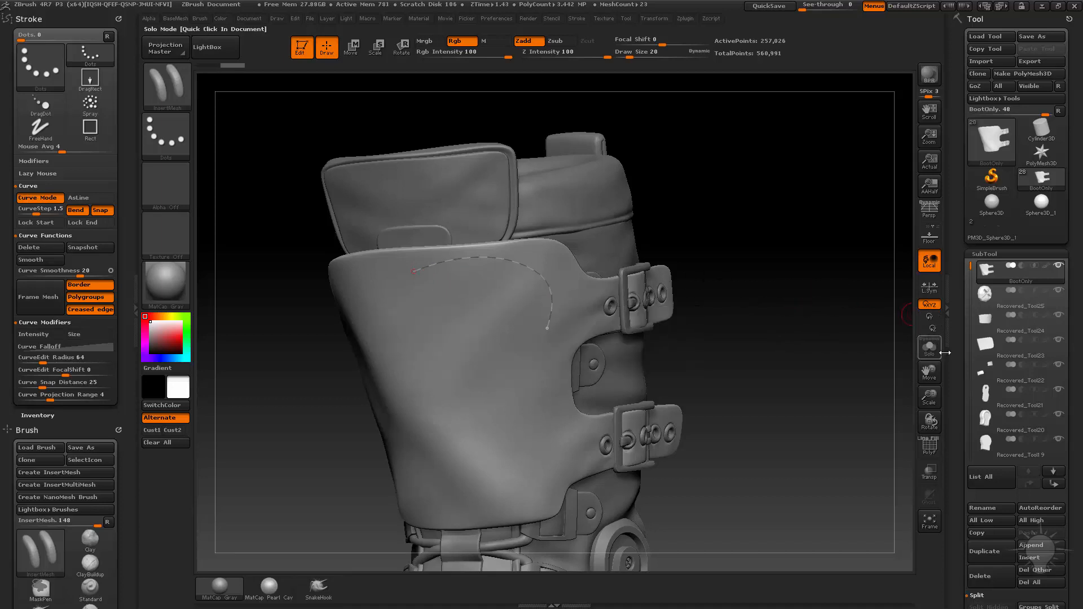
Delete the cuff's lower subdivision levels and draw an S-shaped line of single stitches down its face.
{"action": "left_click_drag", "start_coordinate": [960, 382], "coordinate": [968, 203]}
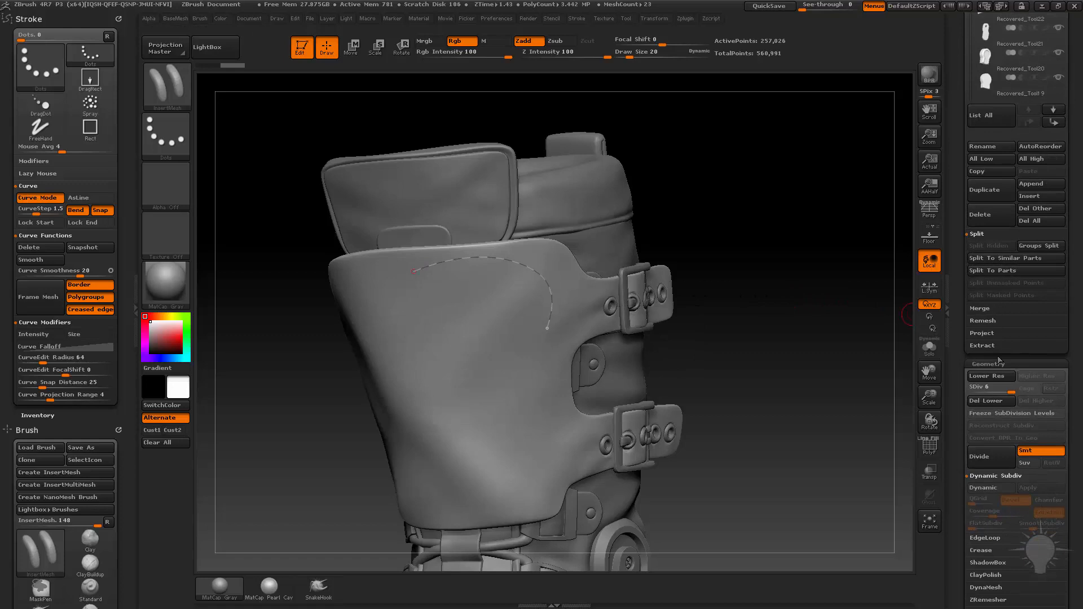
{"action": "left_click", "coordinate": [980, 400]}
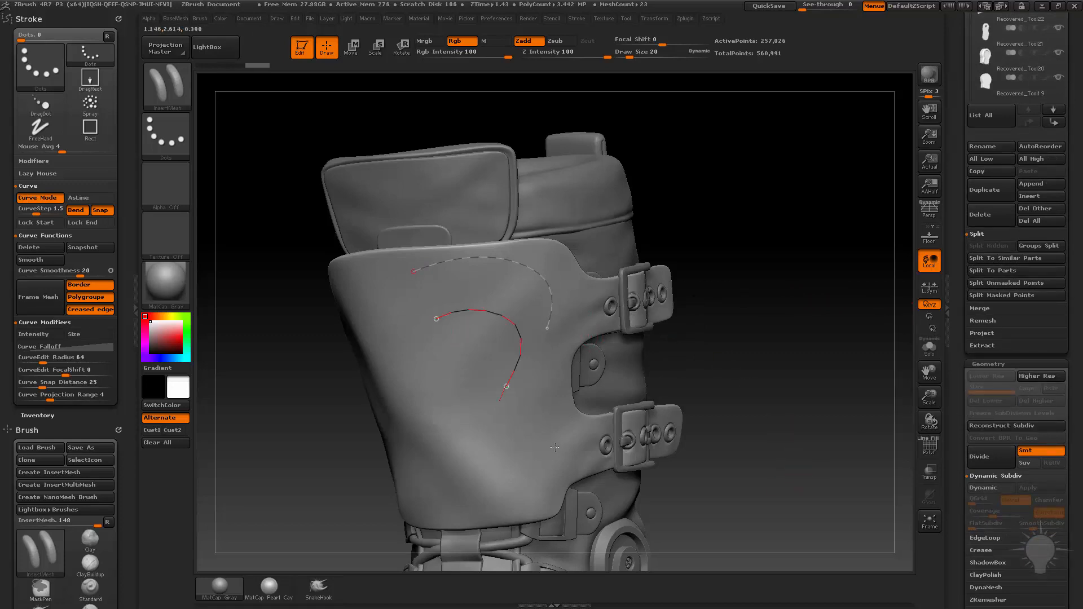
{"action": "left_click_drag", "start_coordinate": [443, 359], "coordinate": [474, 448]}
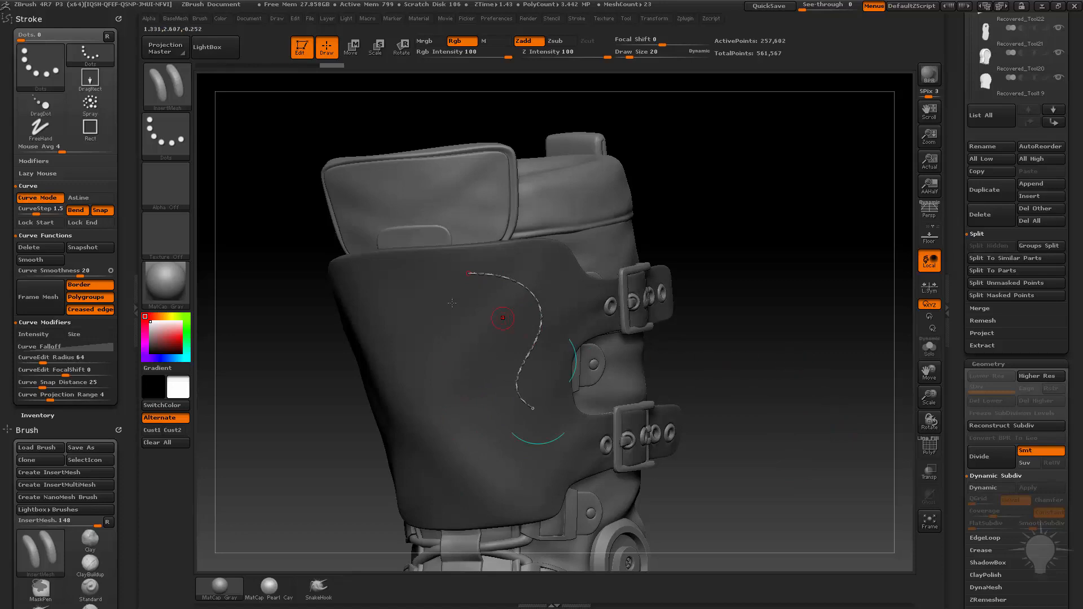
{"action": "left_click", "coordinate": [525, 379]}
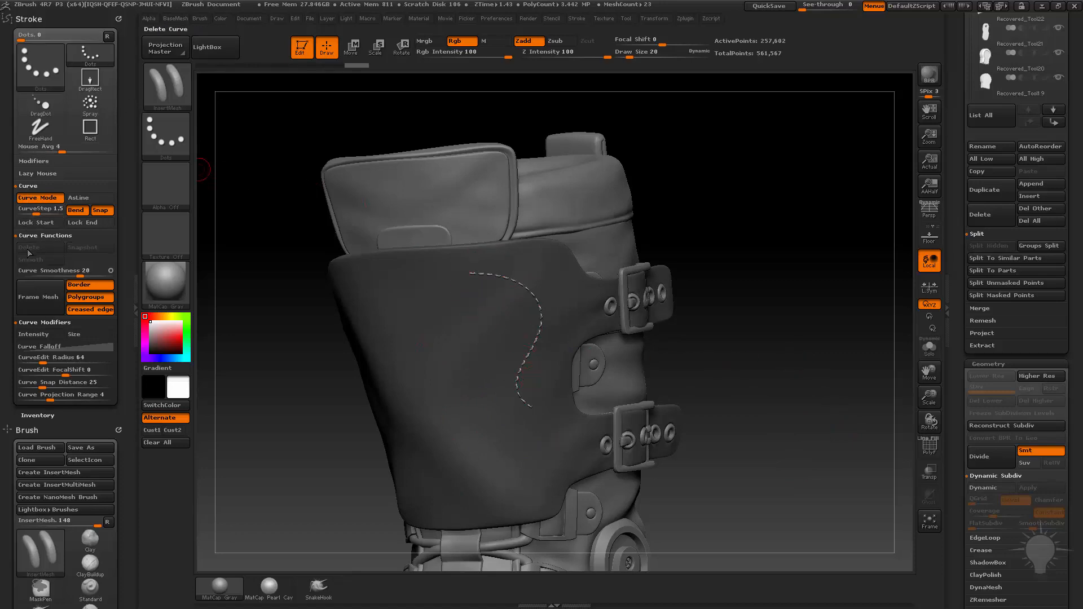
{"action": "left_click_drag", "start_coordinate": [771, 289], "coordinate": [749, 275], "text": "alt"}
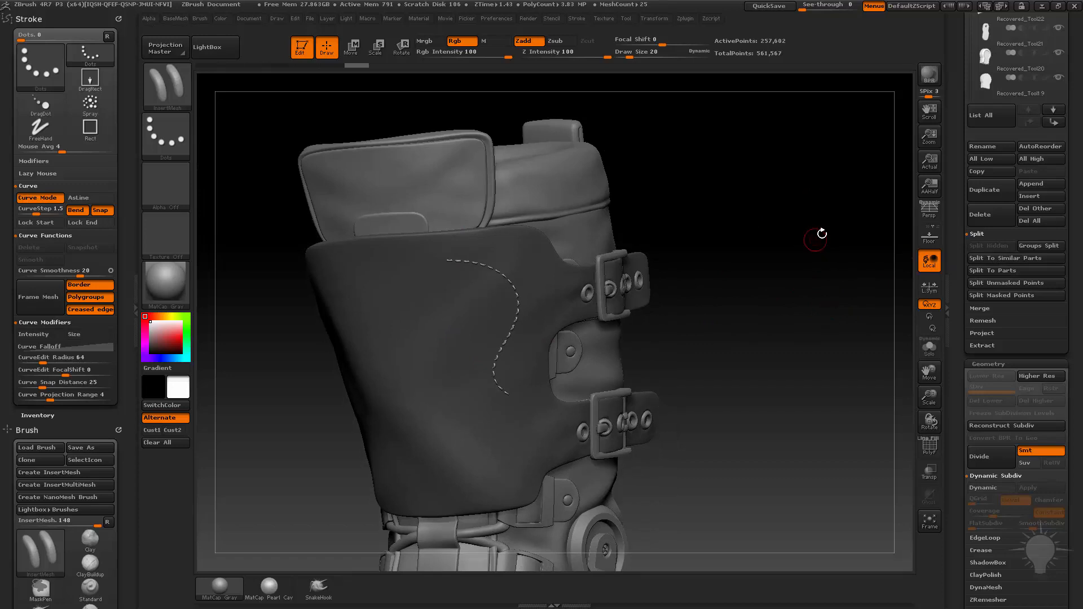
Hide the unmasked stitches on the cuff and remove them with Del Hidden.
{"action": "key", "text": "b"}
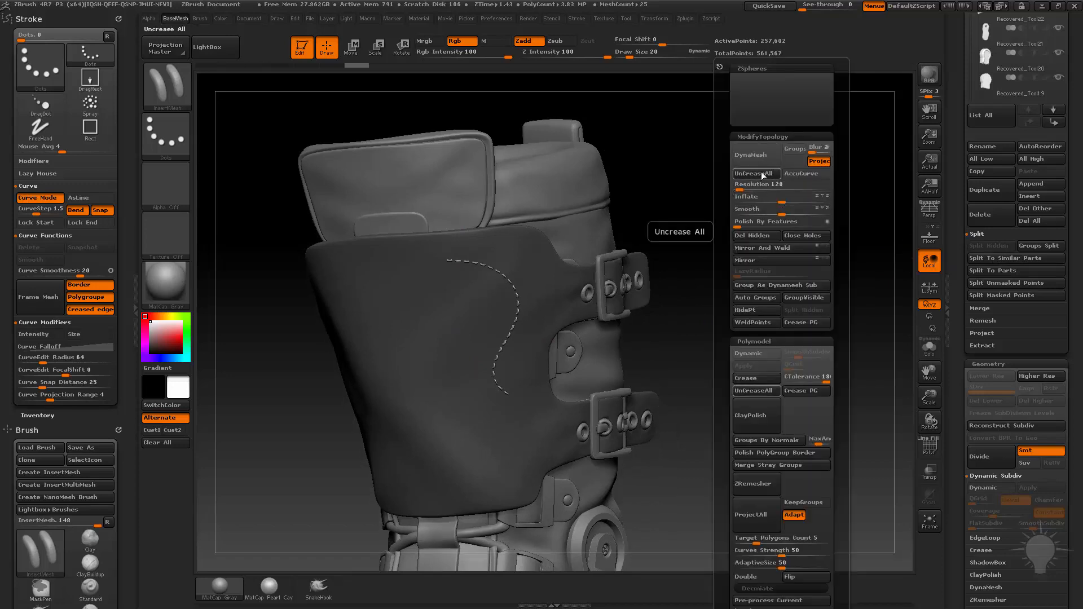
{"action": "left_click", "coordinate": [749, 309]}
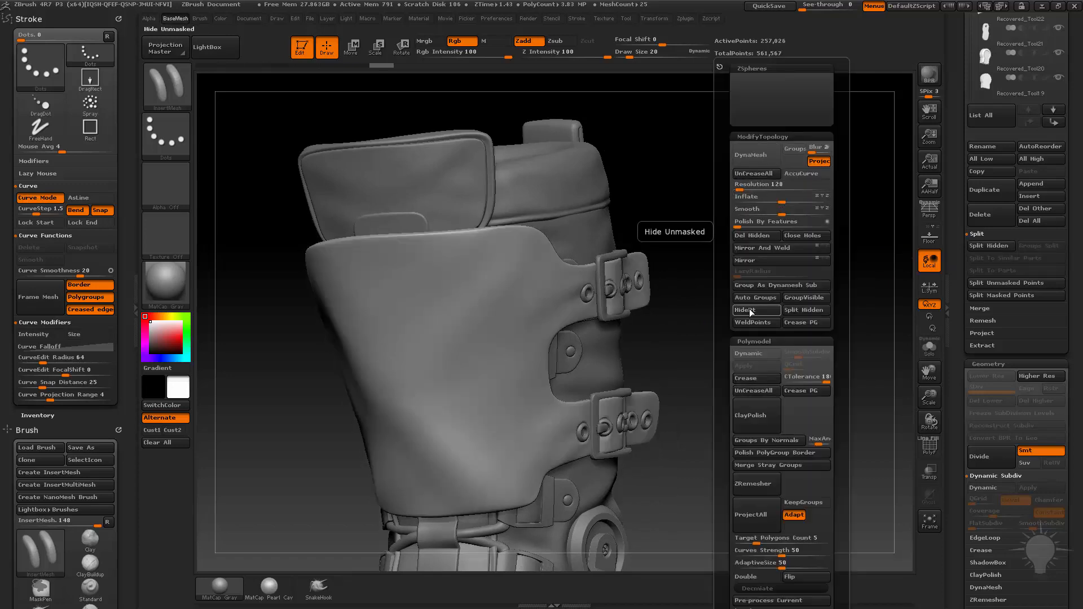
{"action": "left_click_drag", "start_coordinate": [960, 392], "coordinate": [963, 212]}
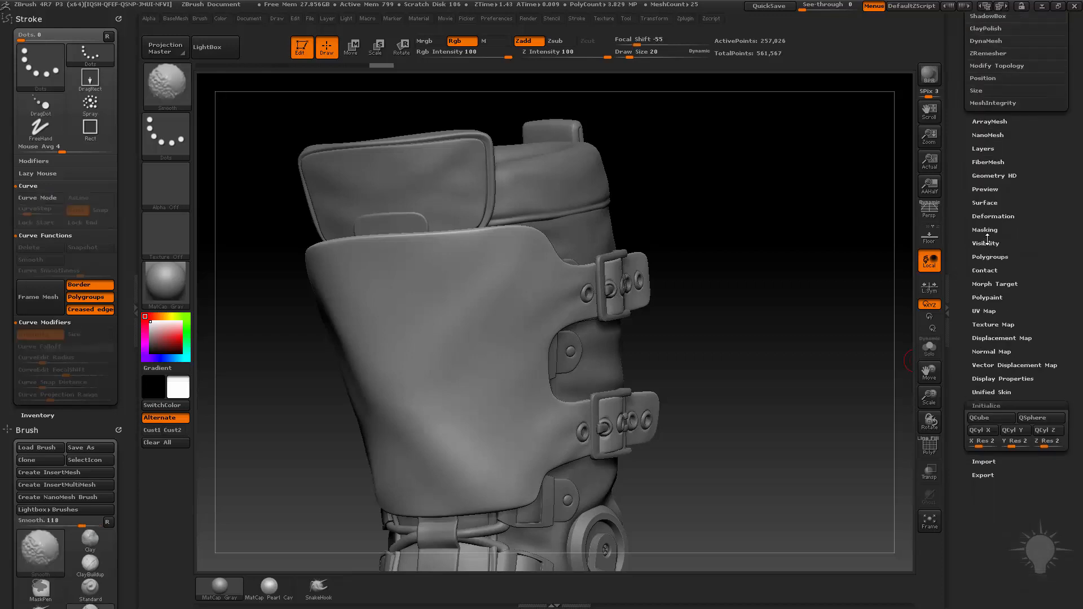
{"action": "left_click", "coordinate": [985, 242]}
{"action": "key", "text": "b"}
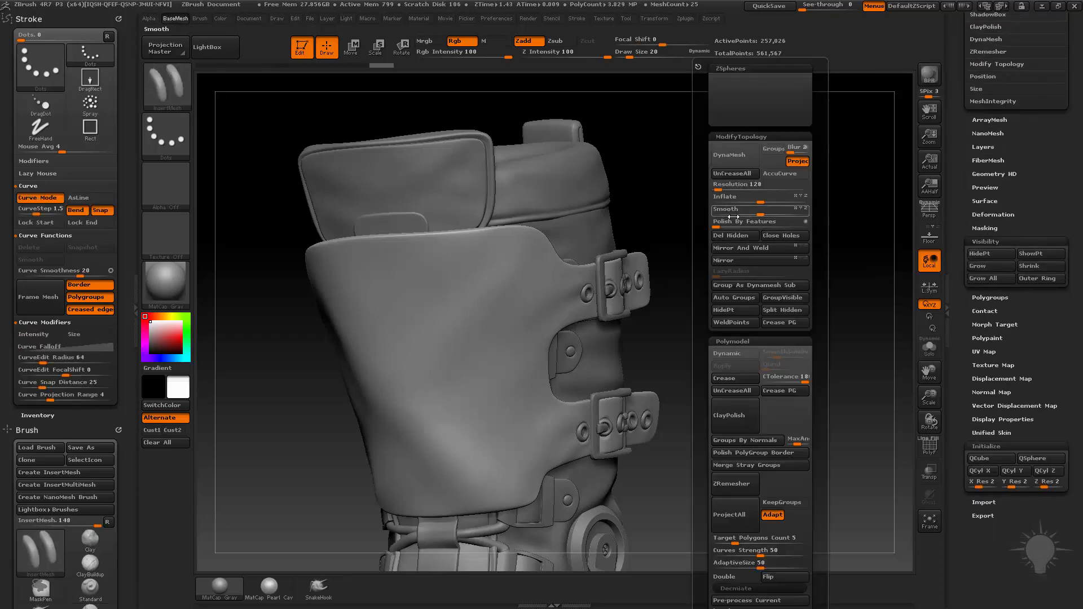
{"action": "left_click", "coordinate": [736, 235]}
{"action": "left_click_drag", "start_coordinate": [730, 340], "coordinate": [778, 315]}
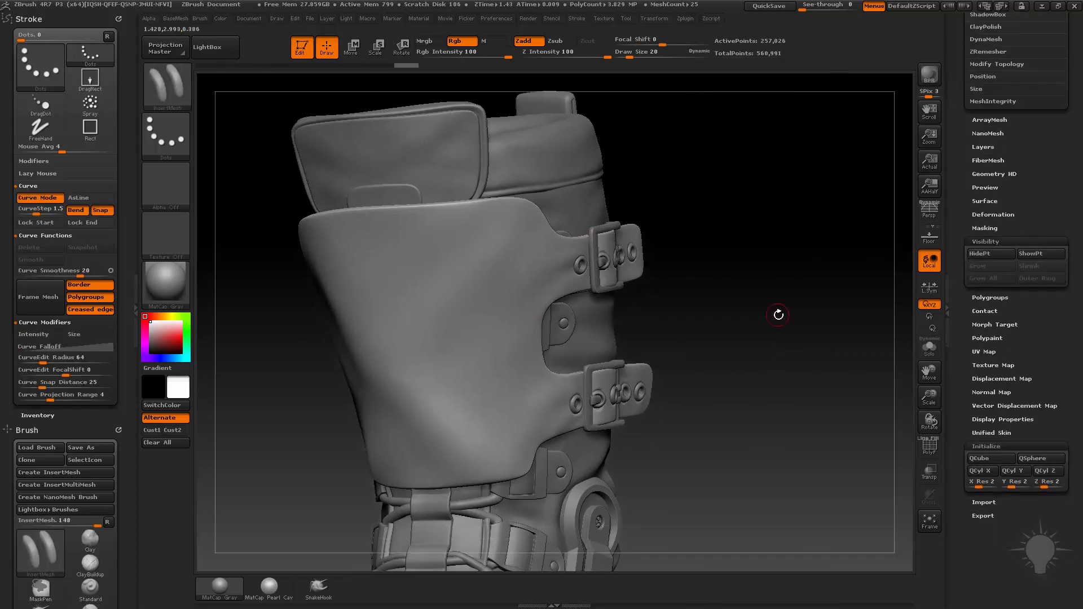
Reconstruct the cuff's lower subdivision levels down to its coarse base mesh and return it to SDiv 5.
{"action": "left_click_drag", "start_coordinate": [952, 218], "coordinate": [953, 604]}
{"action": "left_click", "coordinate": [1007, 263]}
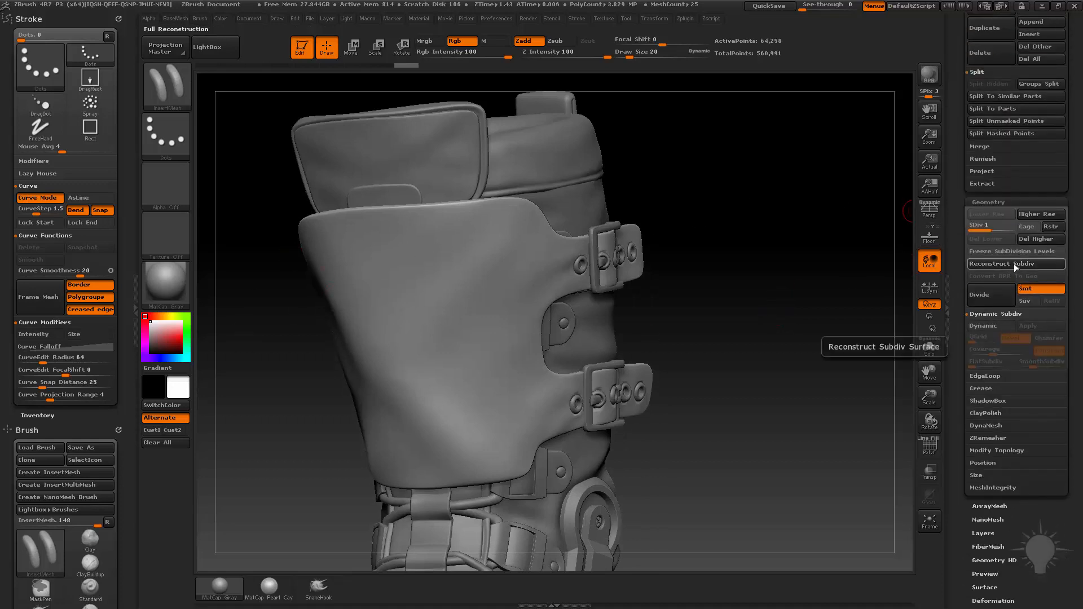
{"action": "left_click", "coordinate": [1020, 263]}
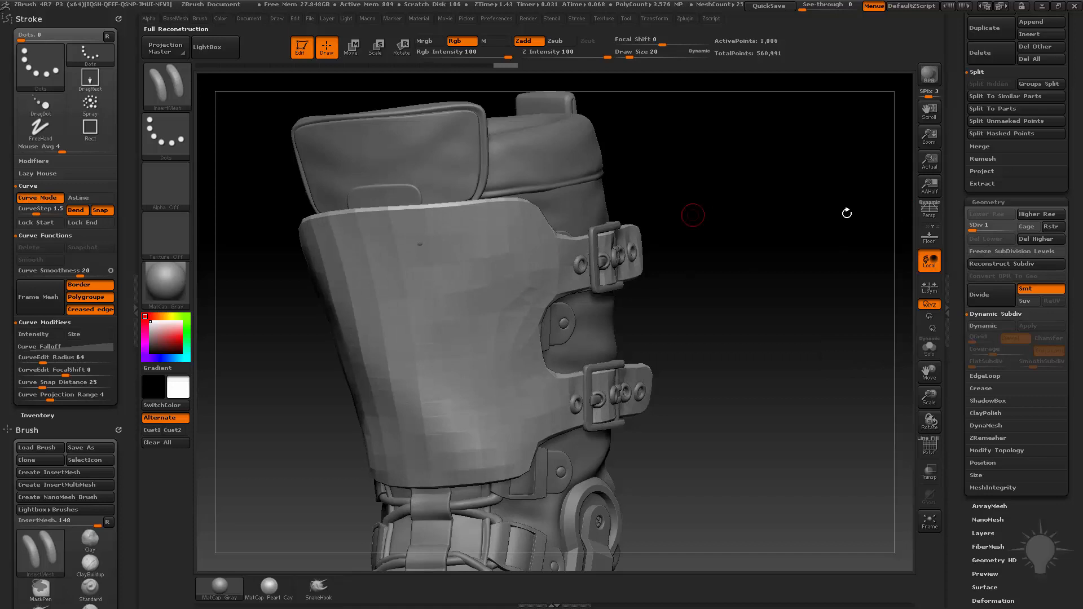
{"action": "left_click", "coordinate": [1009, 228]}
Duplicate the cuff subtool and delete the lower subdivision levels of the BootOnly copy.
{"action": "left_click_drag", "start_coordinate": [955, 189], "coordinate": [950, 308]}
{"action": "left_click", "coordinate": [984, 396]}
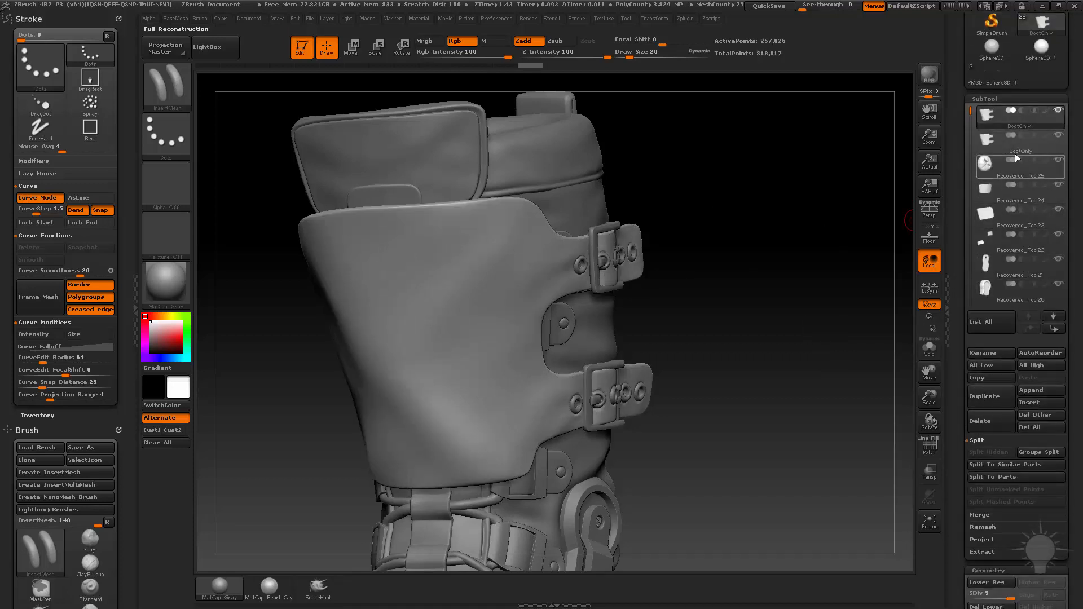
{"action": "left_click_drag", "start_coordinate": [960, 240], "coordinate": [958, 47]}
{"action": "left_click", "coordinate": [986, 222]}
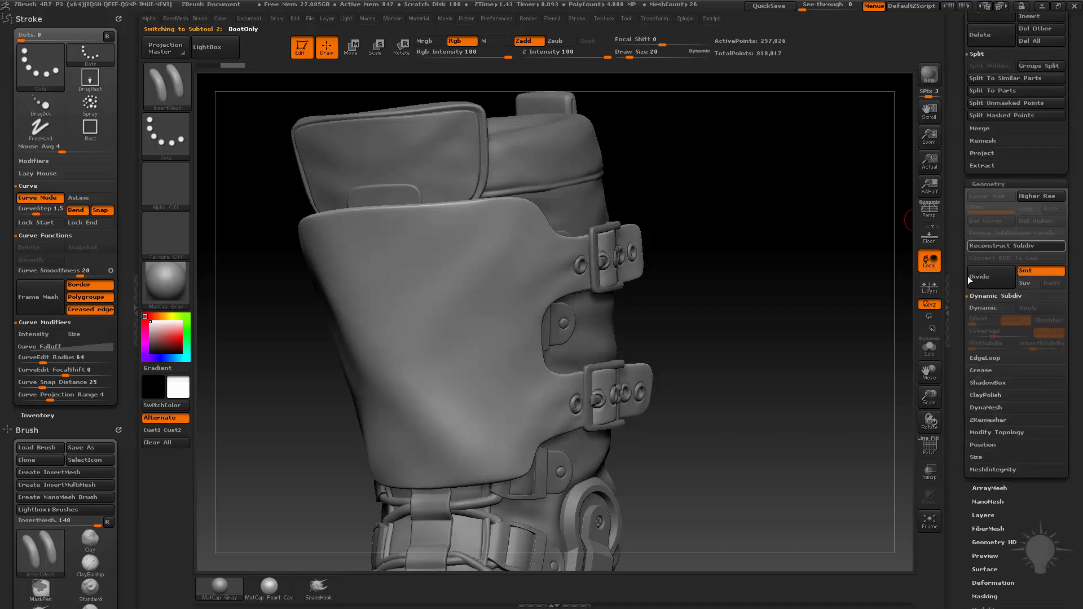
Toggle Solo mode on the BootOnly copy and examine the cuff and the ankle straps for stitch placement.
{"action": "left_click_drag", "start_coordinate": [788, 286], "coordinate": [805, 287], "text": "alt"}
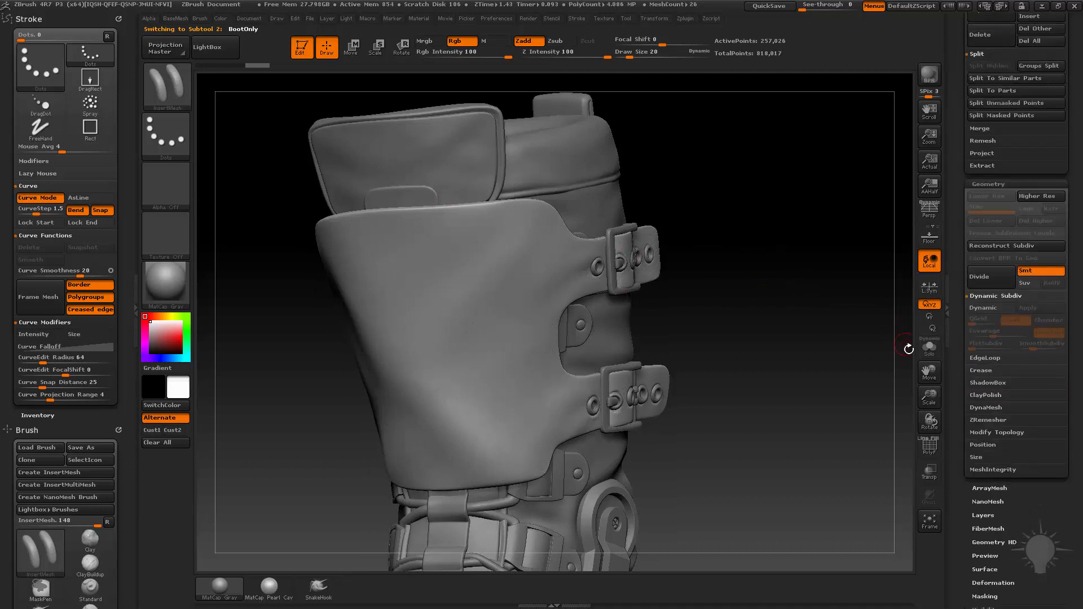
{"action": "left_click", "coordinate": [928, 344]}
{"action": "left_click", "coordinate": [927, 346]}
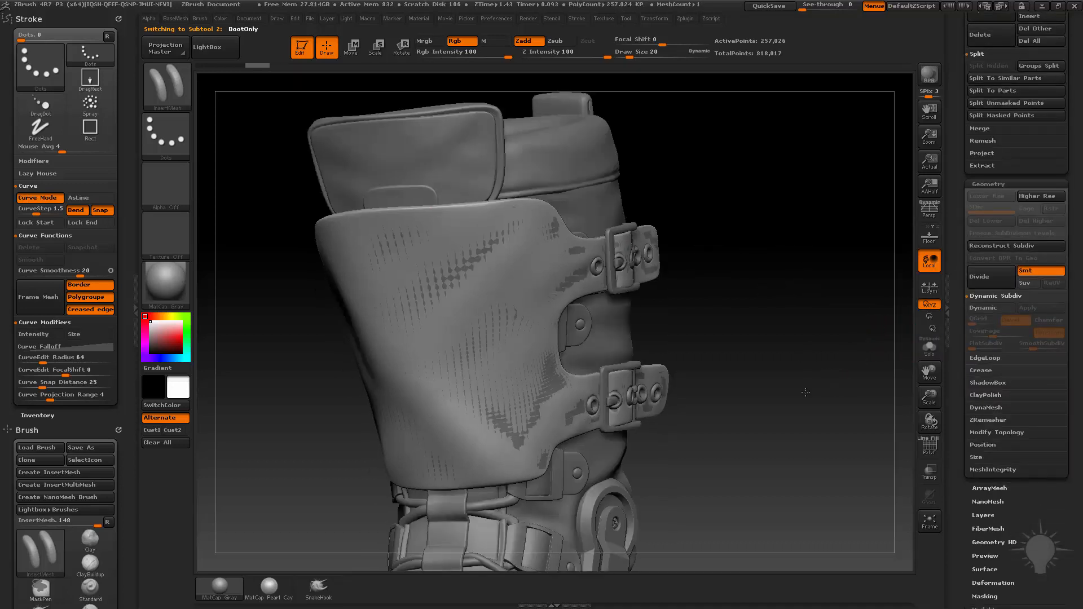
{"action": "left_click_drag", "start_coordinate": [821, 445], "coordinate": [770, 299], "text": "alt"}
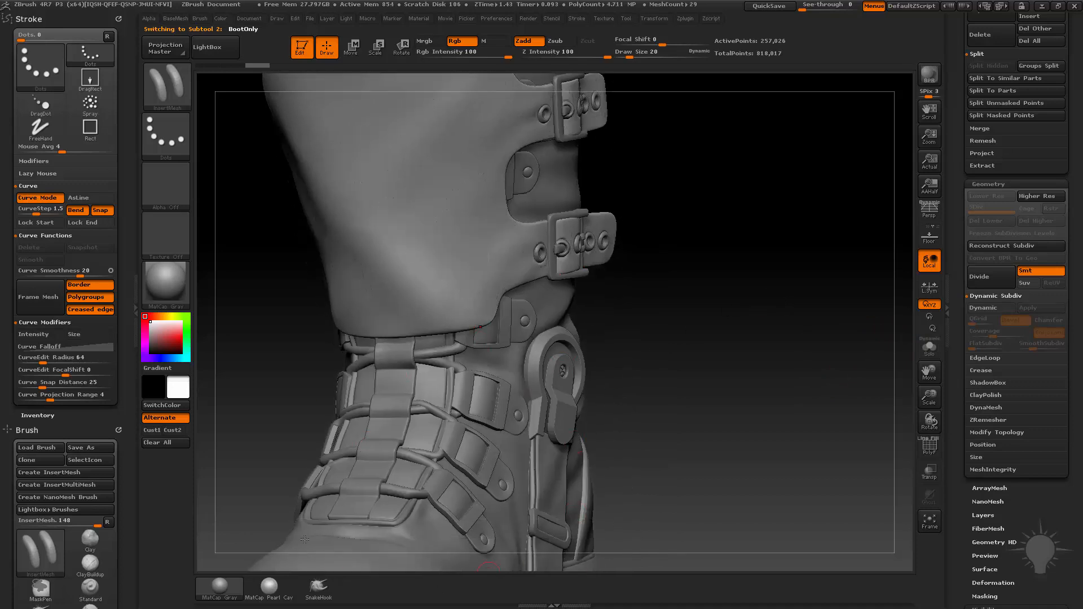
{"action": "left_click_drag", "start_coordinate": [724, 234], "coordinate": [752, 386], "text": "alt"}
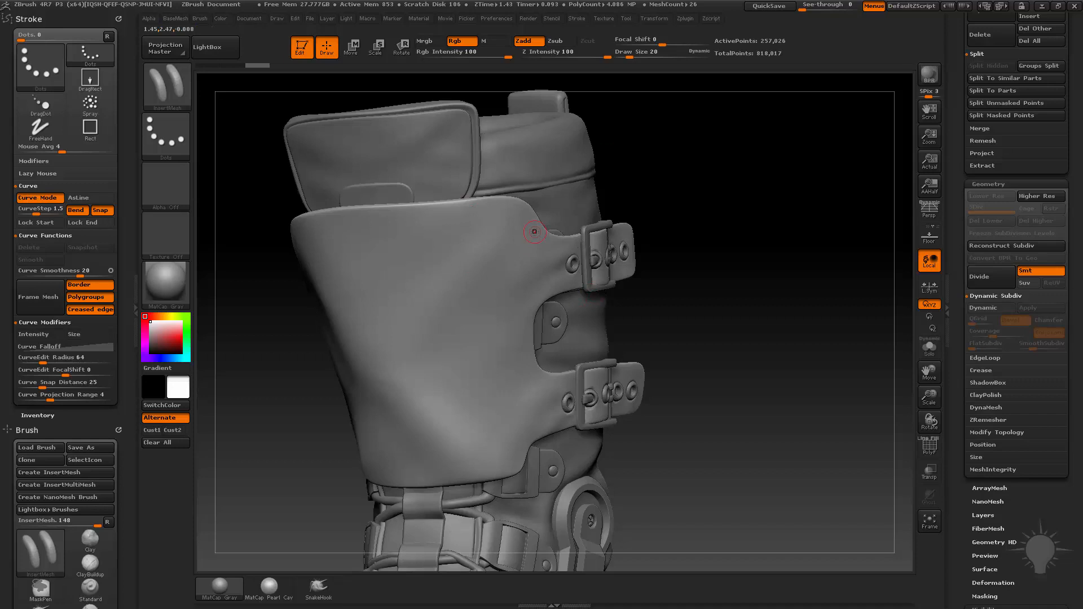
{"action": "mouse_move", "coordinate": [685, 183]}
{"action": "left_mouse_down"}
{"action": "mouse_move", "coordinate": [720, 165]}
{"action": "mouse_move", "coordinate": [733, 191]}
{"action": "mouse_move", "coordinate": [685, 181]}
{"action": "left_mouse_up"}
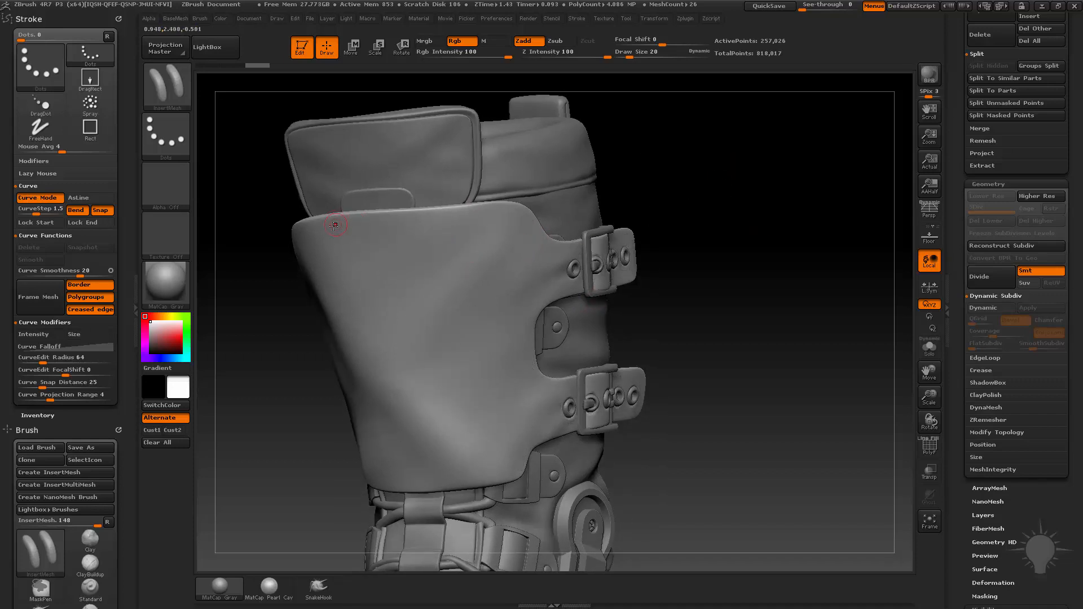
Draw a stitch curve along the cuff's upper edge towards the top strap and adjust its corner with the cuff isolated in Solo mode.
{"action": "left_click_drag", "start_coordinate": [330, 227], "coordinate": [384, 221]}
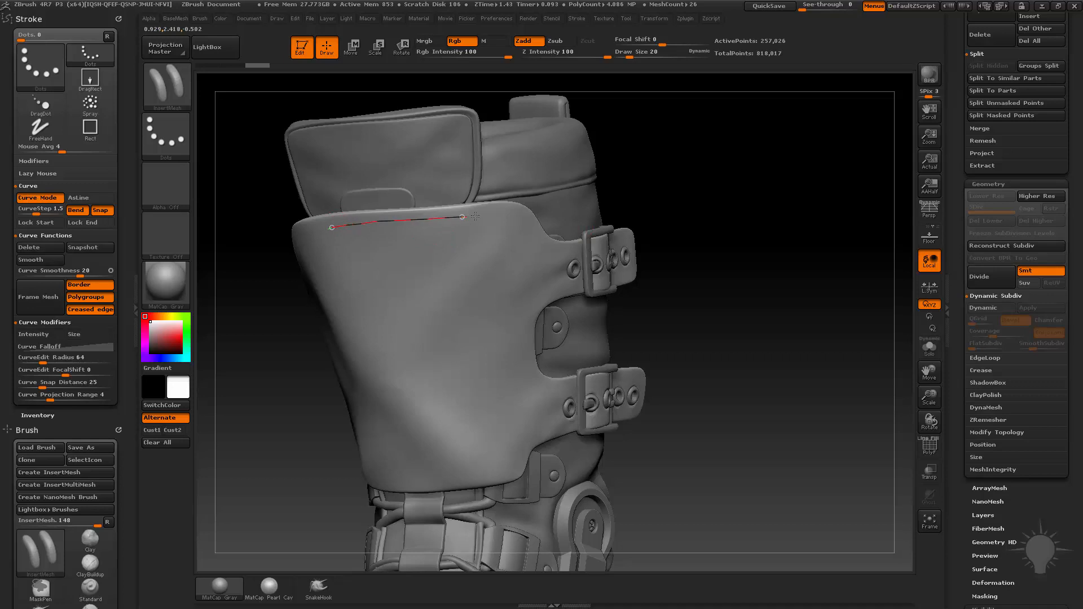
{"action": "left_click_drag", "start_coordinate": [566, 249], "coordinate": [568, 249]}
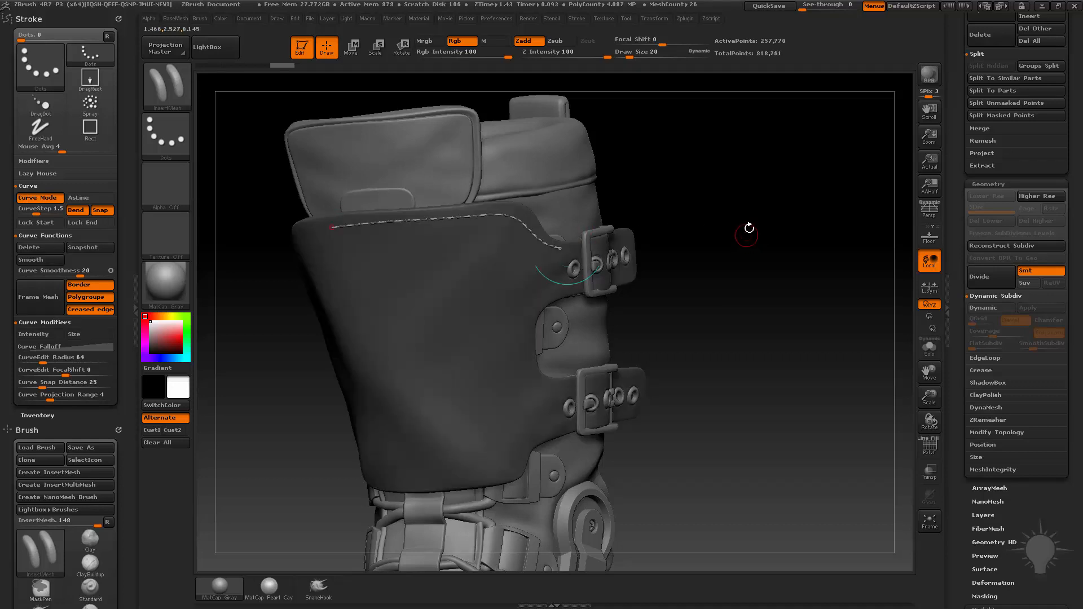
{"action": "mouse_move", "coordinate": [759, 209]}
{"action": "left_mouse_down", "text": "alt"}
{"action": "mouse_move", "coordinate": [773, 217]}
{"action": "mouse_move", "coordinate": [839, 171]}
{"action": "mouse_move", "coordinate": [813, 204]}
{"action": "mouse_move", "coordinate": [840, 229]}
{"action": "mouse_move", "coordinate": [778, 188]}
{"action": "left_mouse_up", "text": "alt"}
{"action": "left_click", "coordinate": [928, 347]}
{"action": "key", "text": "s"}
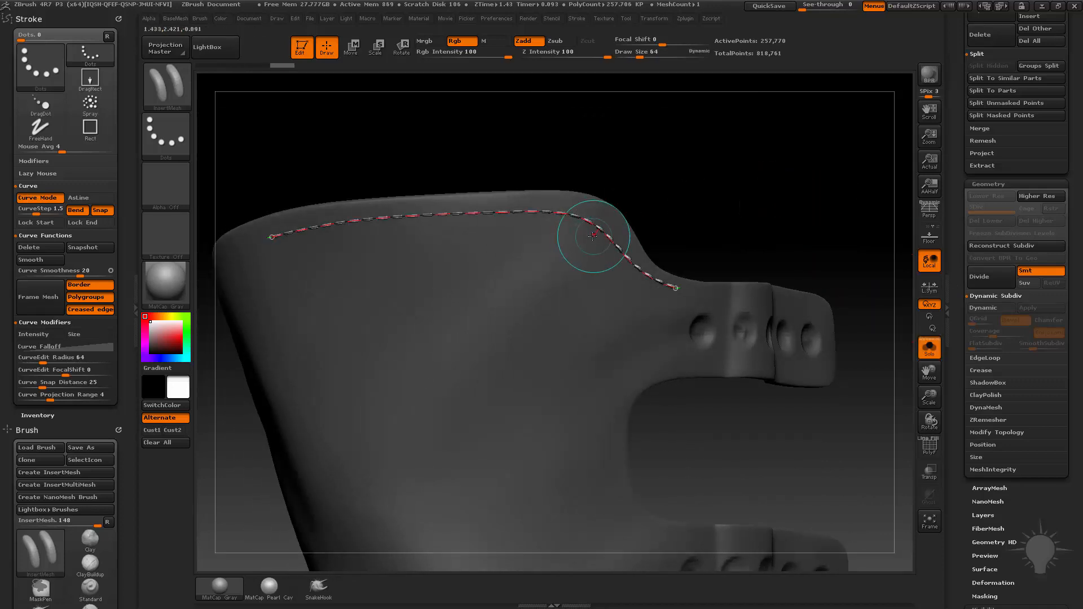
{"action": "left_click", "coordinate": [596, 226]}
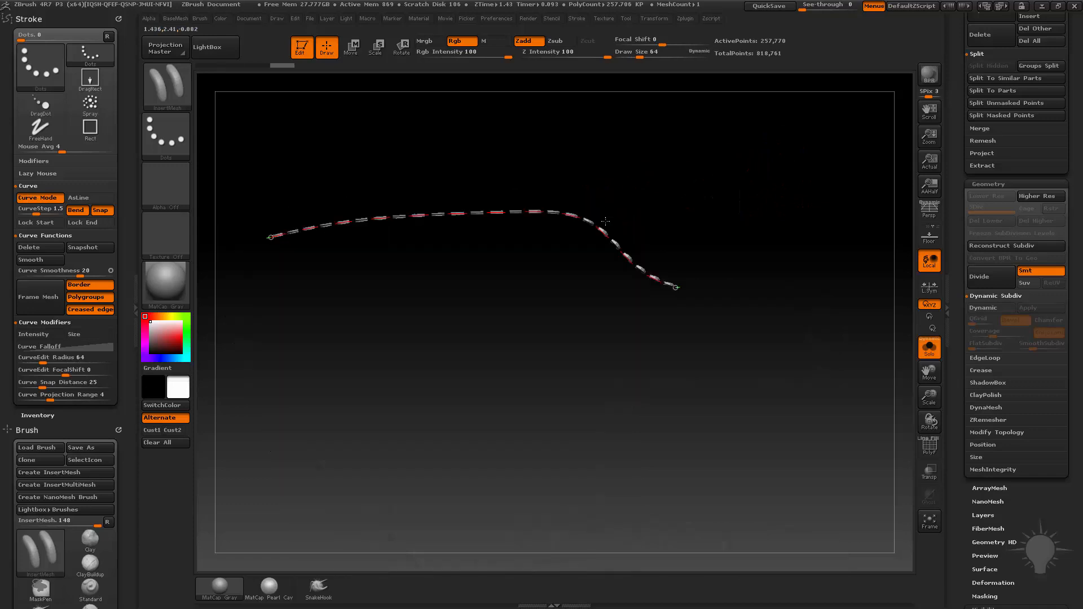
{"action": "left_click_drag", "start_coordinate": [557, 213], "coordinate": [589, 218]}
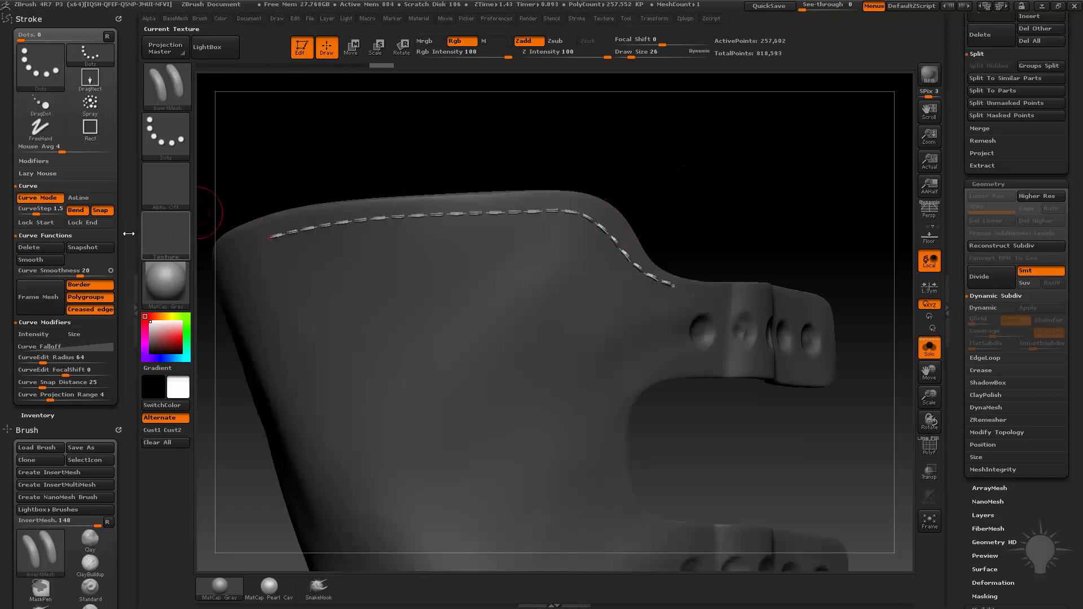
Reshape the curve's start and corner to follow the cuff's edge and extend its end onto the upper strap.
{"action": "left_click_drag", "start_coordinate": [399, 152], "coordinate": [472, 140]}
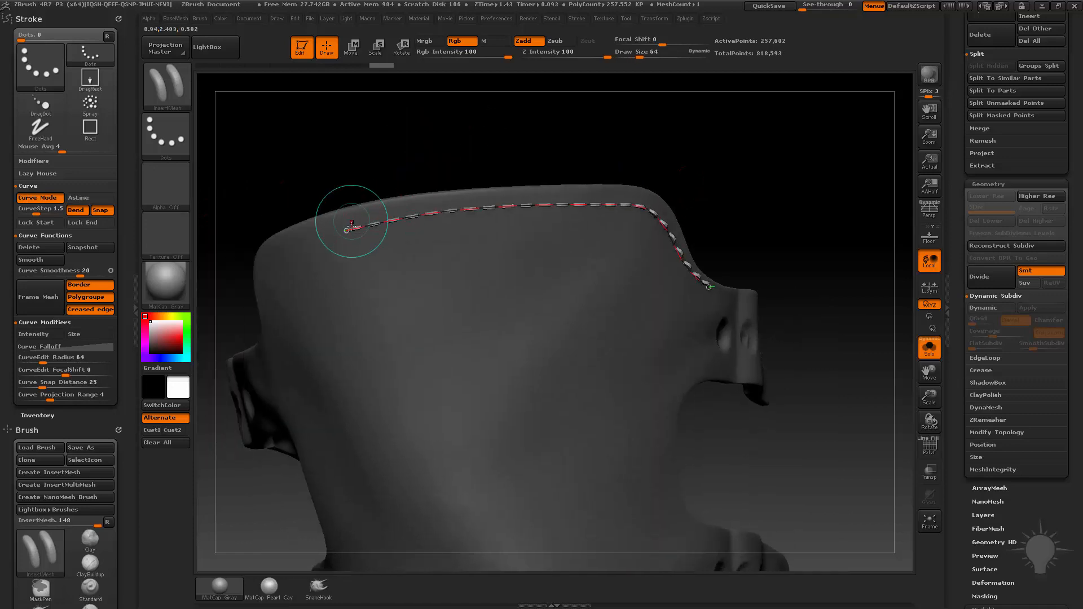
{"action": "left_click_drag", "start_coordinate": [346, 230], "coordinate": [324, 235]}
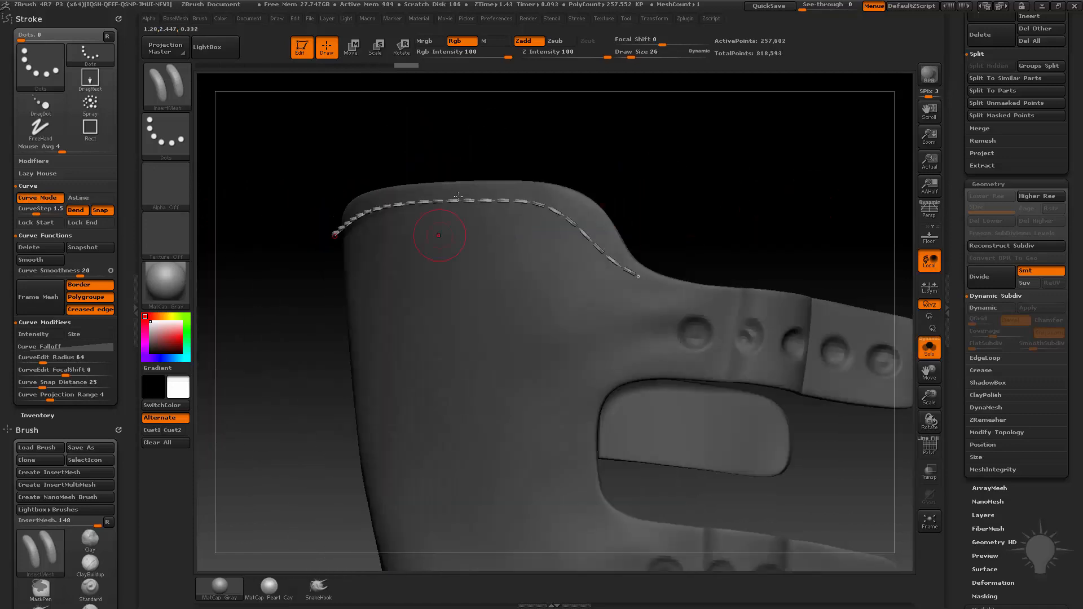
{"action": "left_click_drag", "start_coordinate": [551, 206], "coordinate": [572, 190]}
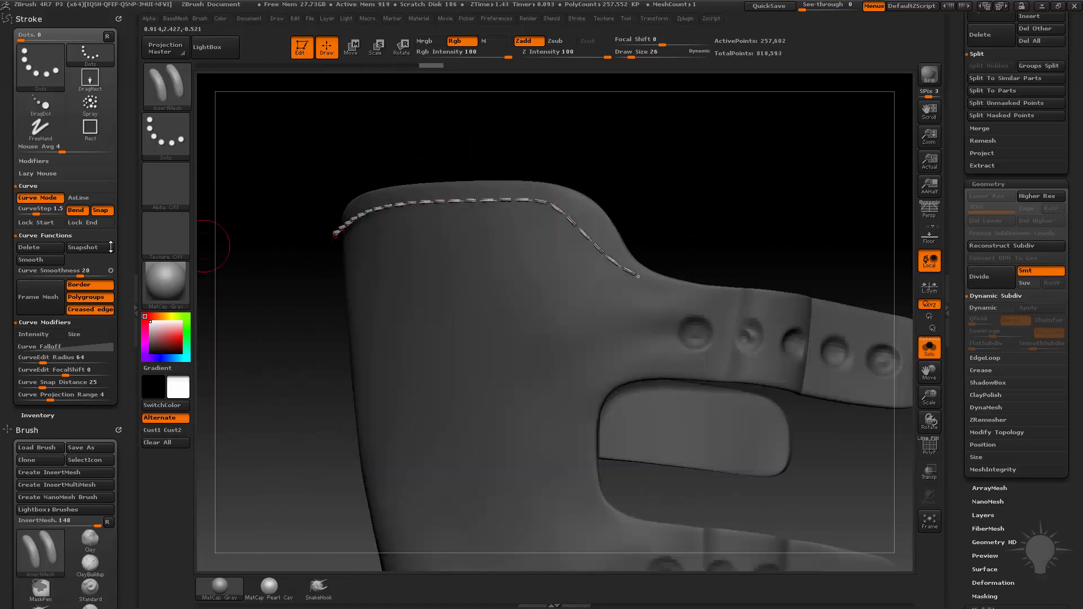
{"action": "left_click_drag", "start_coordinate": [737, 198], "coordinate": [626, 179]}
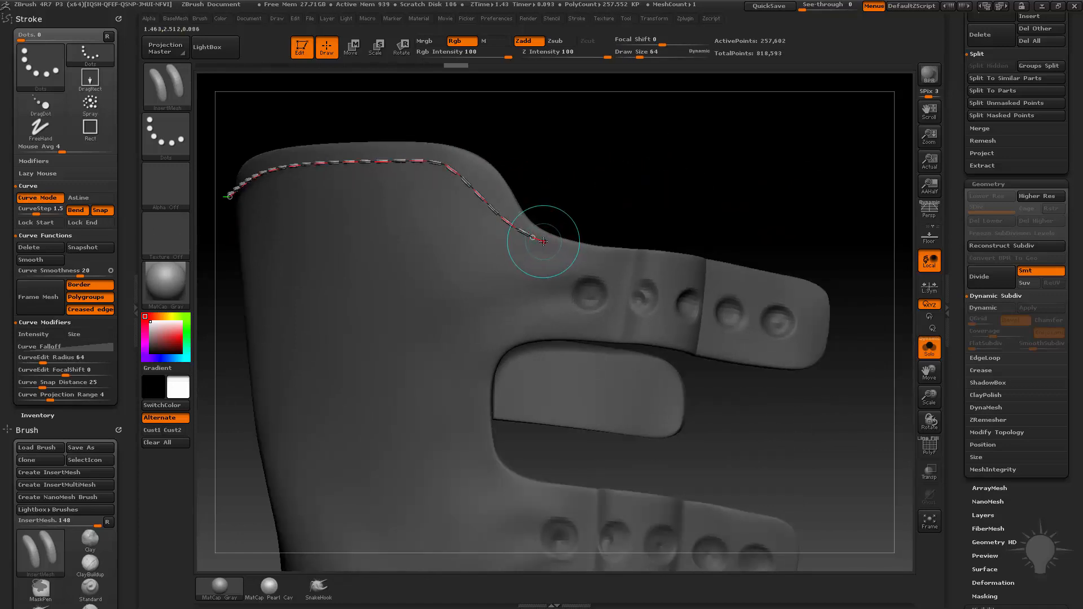
{"action": "left_click_drag", "start_coordinate": [543, 243], "coordinate": [559, 251]}
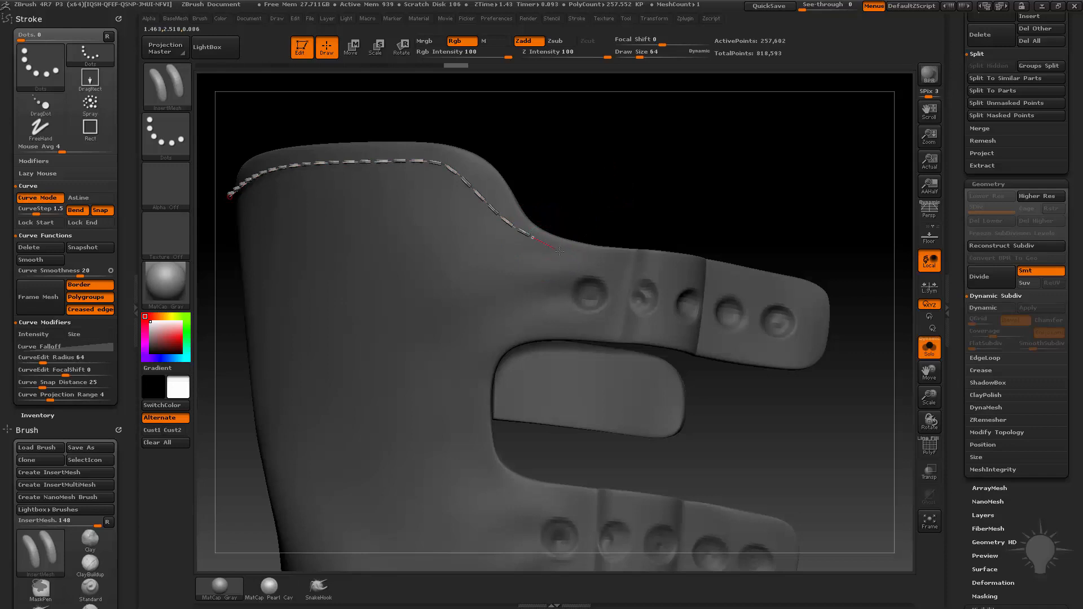
{"action": "left_click_drag", "start_coordinate": [641, 255], "coordinate": [643, 255]}
Extend the stitch curve around the other side of the cuff, down towards the opposite strap.
{"action": "mouse_move", "coordinate": [773, 222]}
{"action": "left_mouse_down"}
{"action": "mouse_move", "coordinate": [653, 145]}
{"action": "mouse_move", "coordinate": [814, 137]}
{"action": "mouse_move", "coordinate": [763, 171]}
{"action": "left_mouse_up"}
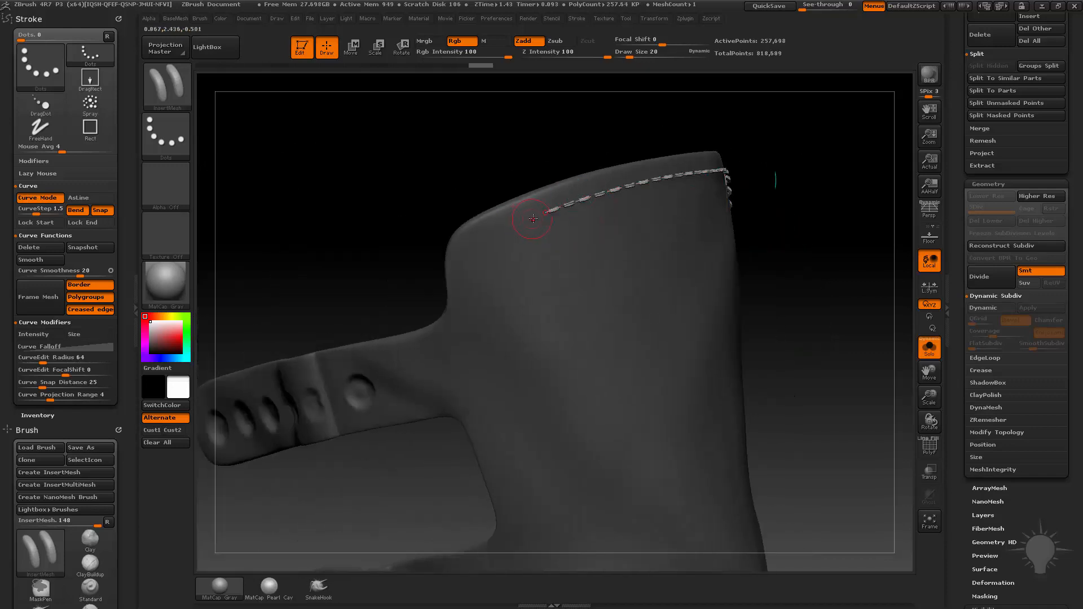
{"action": "left_click_drag", "start_coordinate": [532, 218], "coordinate": [523, 219]}
{"action": "left_click_drag", "start_coordinate": [467, 306], "coordinate": [467, 308]}
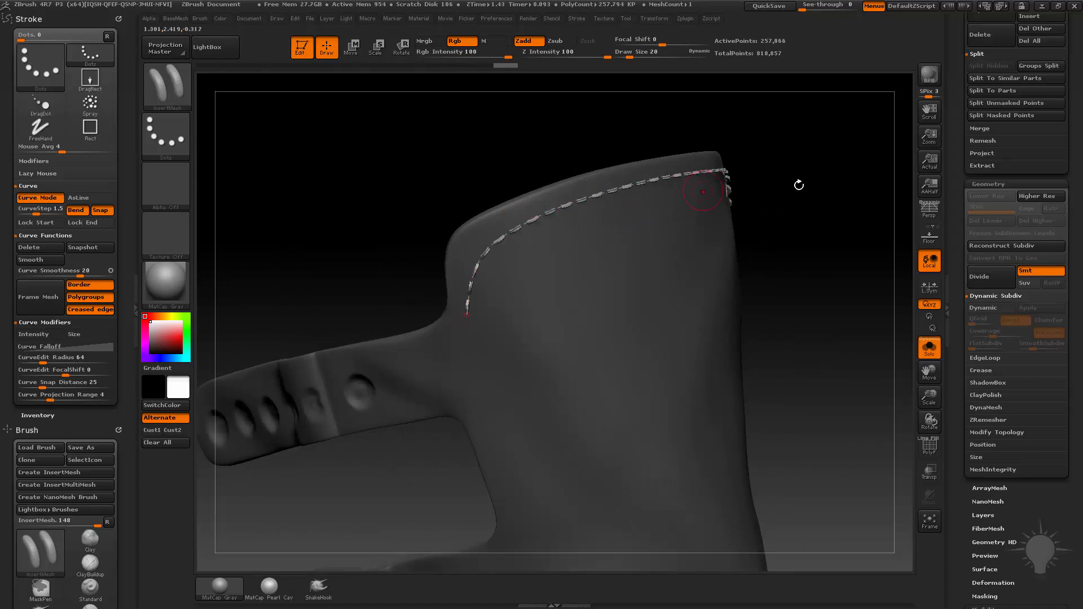
{"action": "mouse_move", "coordinate": [798, 184]}
{"action": "left_mouse_down"}
{"action": "mouse_move", "coordinate": [756, 176]}
{"action": "mouse_move", "coordinate": [761, 161]}
{"action": "mouse_move", "coordinate": [795, 186]}
{"action": "left_mouse_up"}
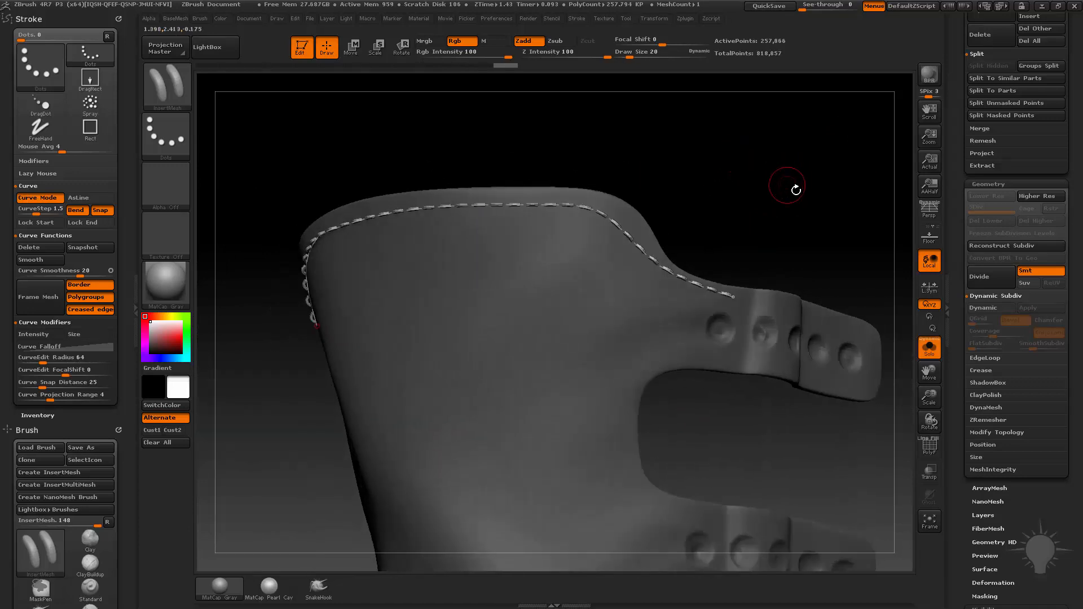
Split the stitches from the cuff into their own subtool and smooth them with Dynamic Subdiv while showing the whole boot.
{"action": "scroll", "coordinate": [961, 205], "scroll_direction": "up", "scroll_amount": 3}
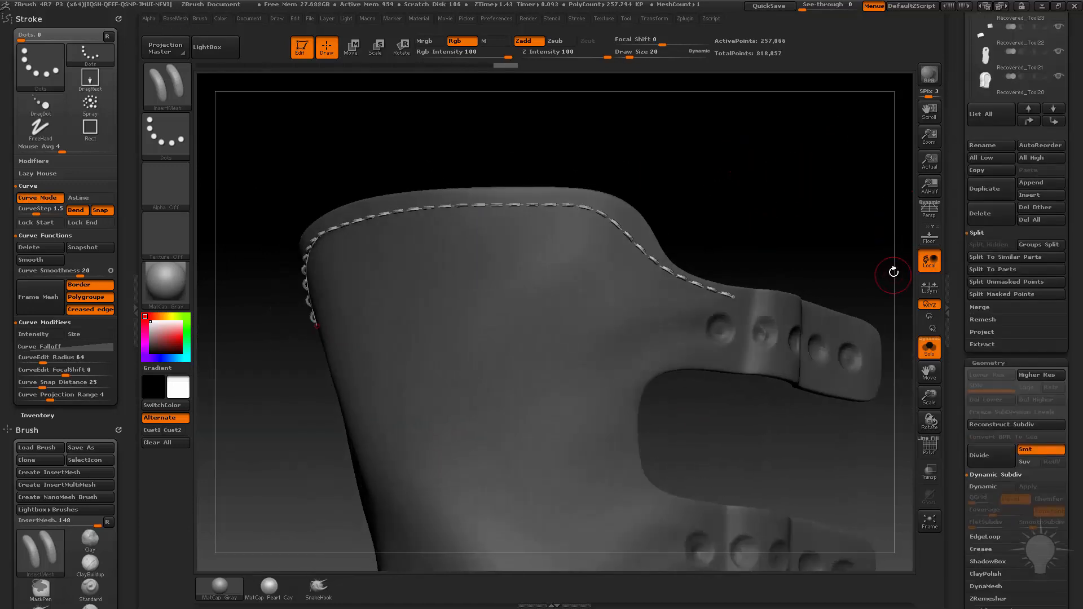
{"action": "left_click", "coordinate": [1014, 298]}
{"action": "left_click", "coordinate": [929, 347]}
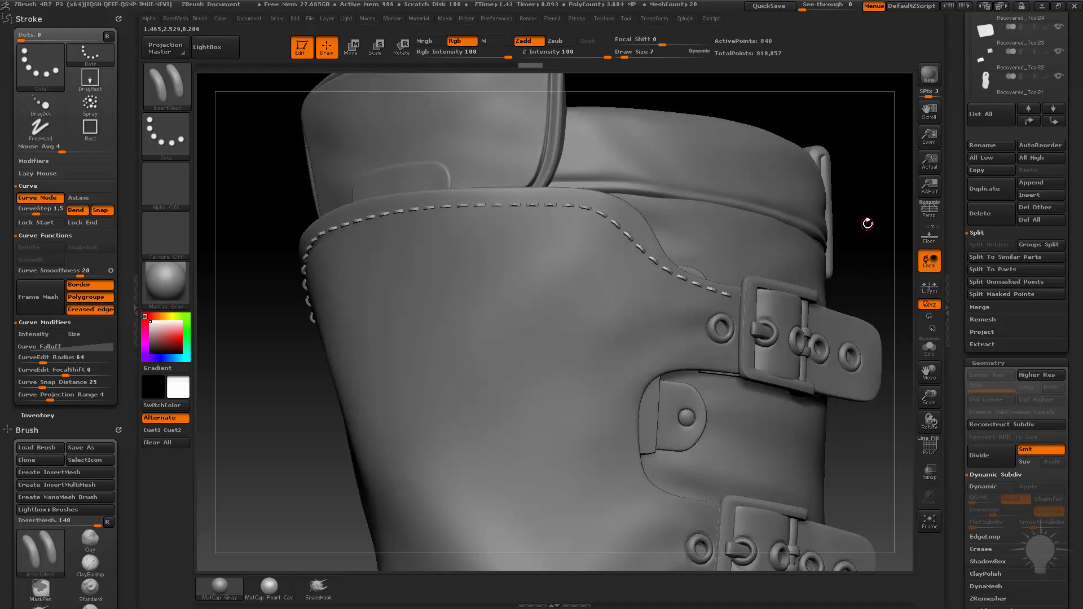
{"action": "left_click_drag", "start_coordinate": [874, 213], "coordinate": [778, 179]}
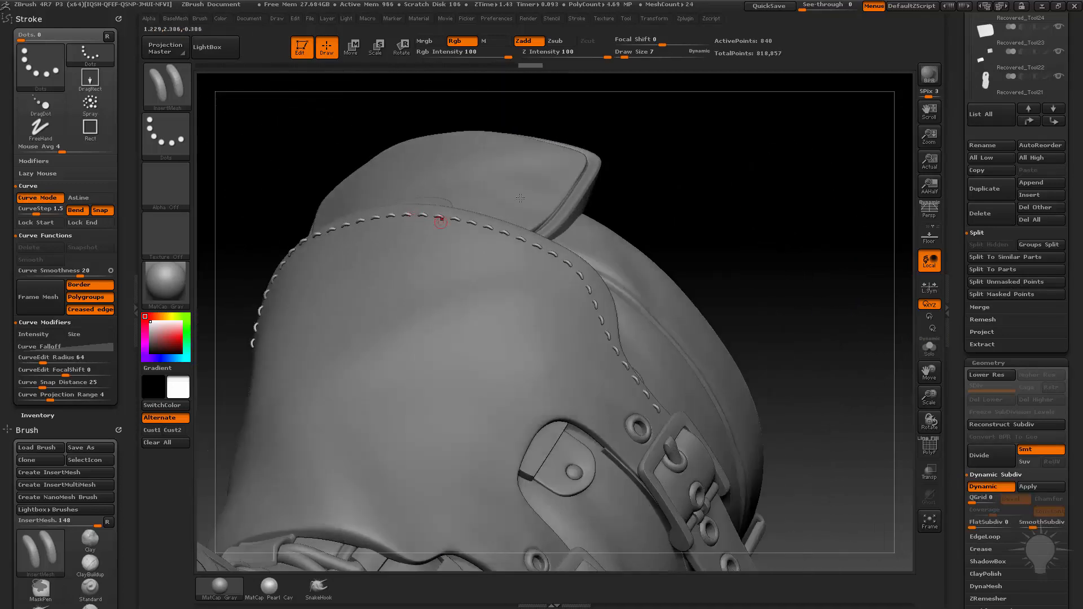
{"action": "left_click_drag", "start_coordinate": [519, 198], "coordinate": [890, 180]}
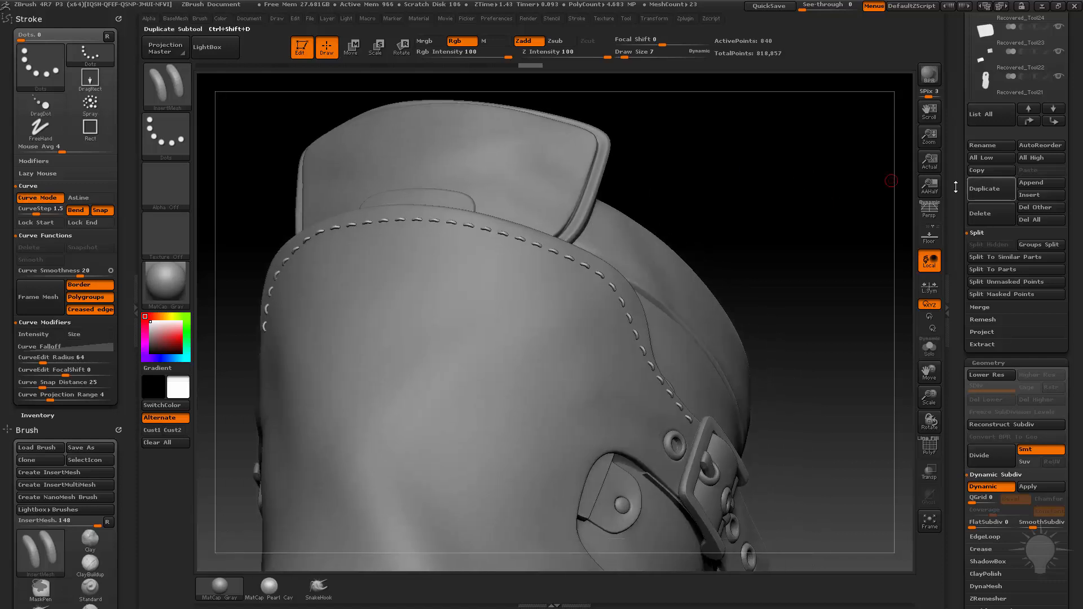
Delete the separated stitch subtool and isolate the BootOnly subtool in Solo mode.
{"action": "left_click", "coordinate": [980, 214]}
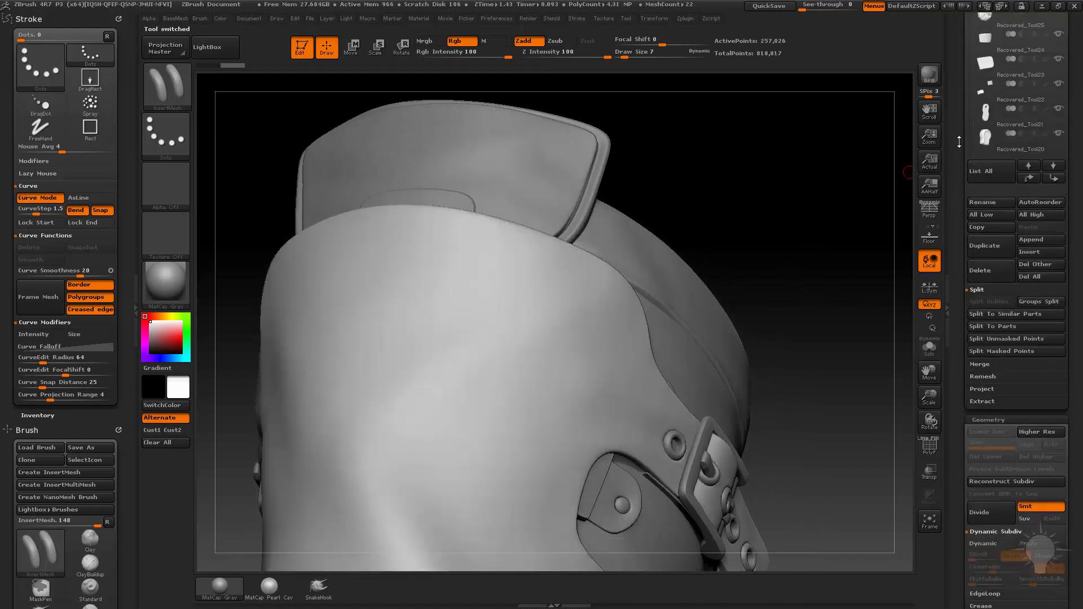
{"action": "left_click_drag", "start_coordinate": [959, 141], "coordinate": [956, 245]}
{"action": "left_click", "coordinate": [1052, 198]}
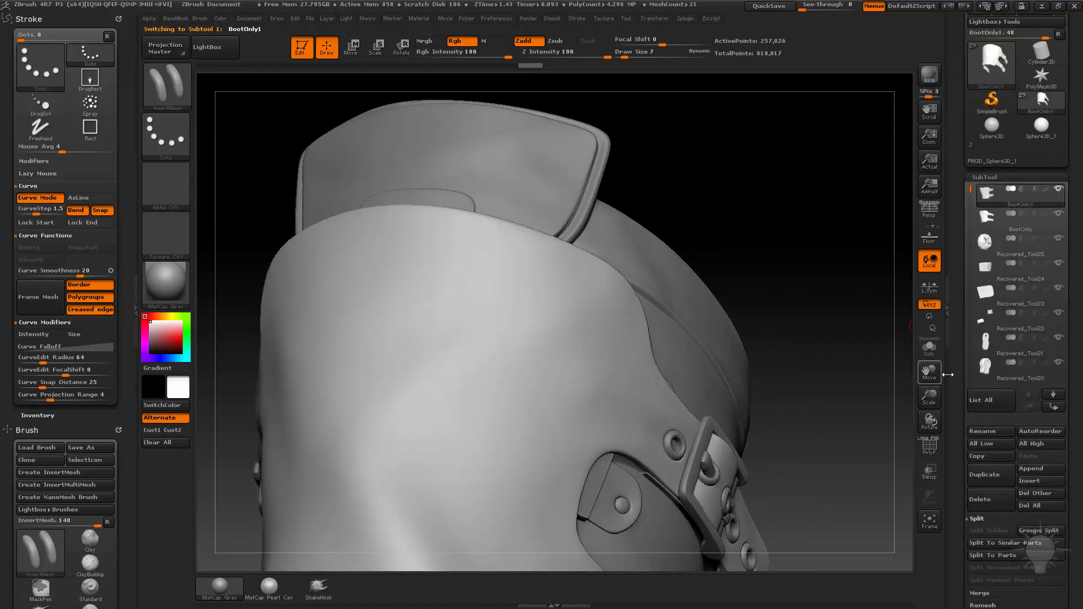
{"action": "left_click_drag", "start_coordinate": [951, 336], "coordinate": [955, 162]}
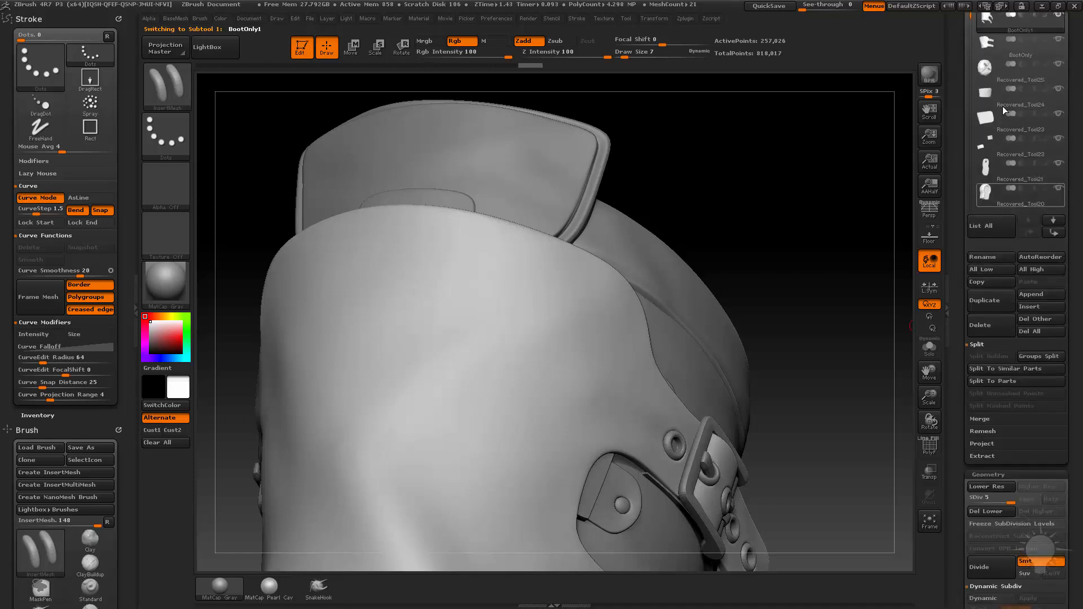
{"action": "left_click", "coordinate": [1015, 56]}
{"action": "left_click", "coordinate": [928, 348]}
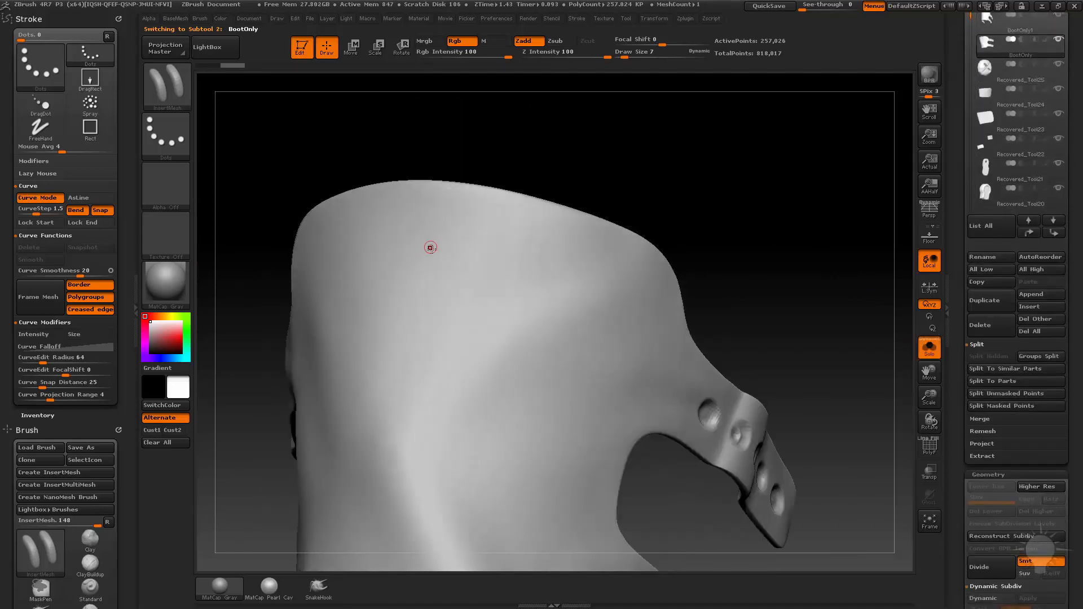
Draw a short test stitch curve across the cuff's front and enlarge its stitches with Draw Size 47.
{"action": "key", "text": "bracketright"}
{"action": "key", "text": "bracketleft"}
{"action": "left_click_drag", "start_coordinate": [746, 243], "coordinate": [737, 230]}
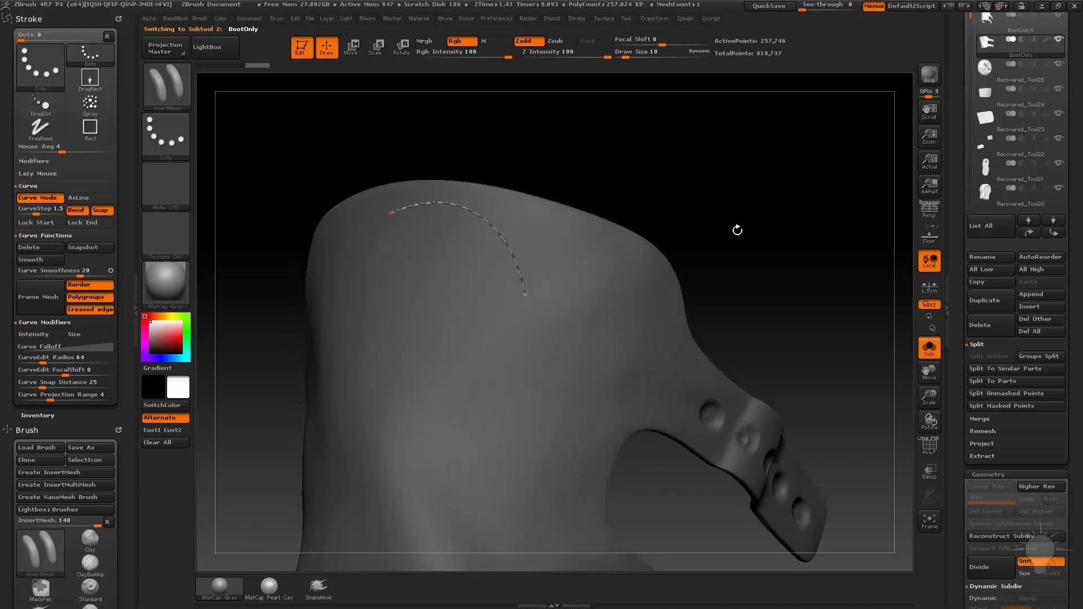
{"action": "key", "text": "s"}
{"action": "left_click", "coordinate": [737, 230]}
{"action": "left_click", "coordinate": [503, 241]}
{"action": "mouse_move", "coordinate": [702, 165]}
{"action": "left_mouse_down"}
{"action": "mouse_move", "coordinate": [719, 185]}
{"action": "mouse_move", "coordinate": [703, 152]}
{"action": "mouse_move", "coordinate": [694, 163]}
{"action": "left_mouse_up"}
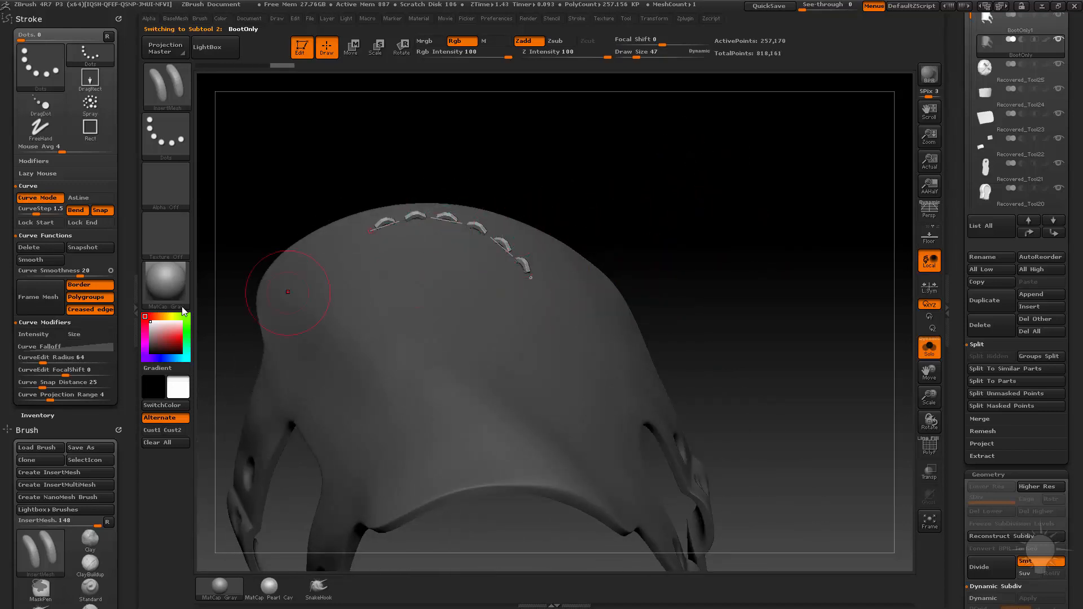
Set the InsertMesh brush's Imbed depth to 21 and update the stitches on the test curve.
{"action": "scroll", "coordinate": [128, 304], "scroll_direction": "down", "scroll_amount": 3}
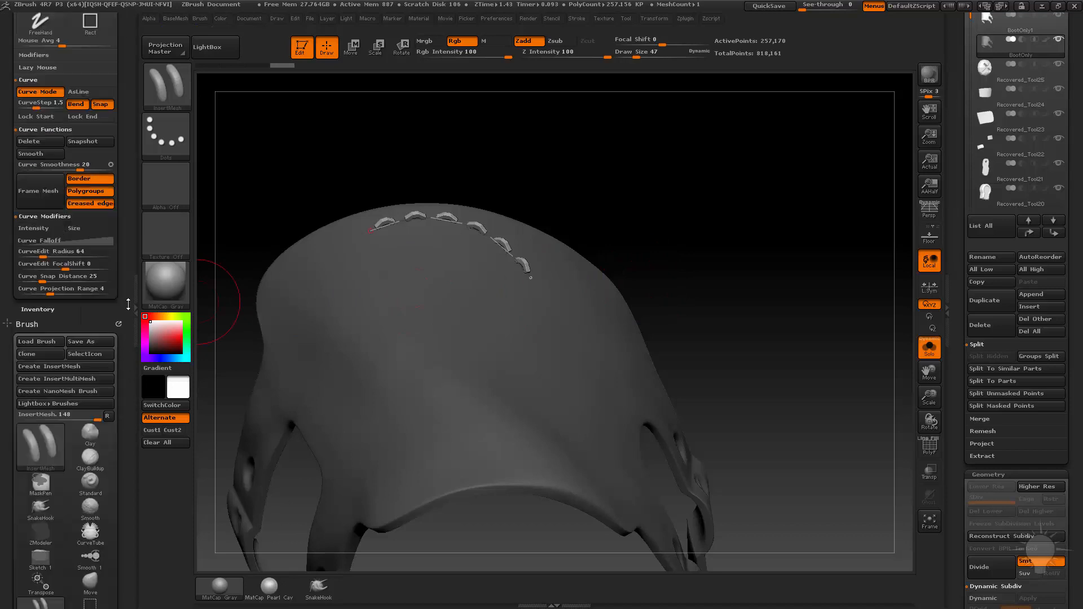
{"action": "scroll", "coordinate": [128, 305], "scroll_direction": "down", "scroll_amount": 10}
{"action": "left_click", "coordinate": [40, 198]}
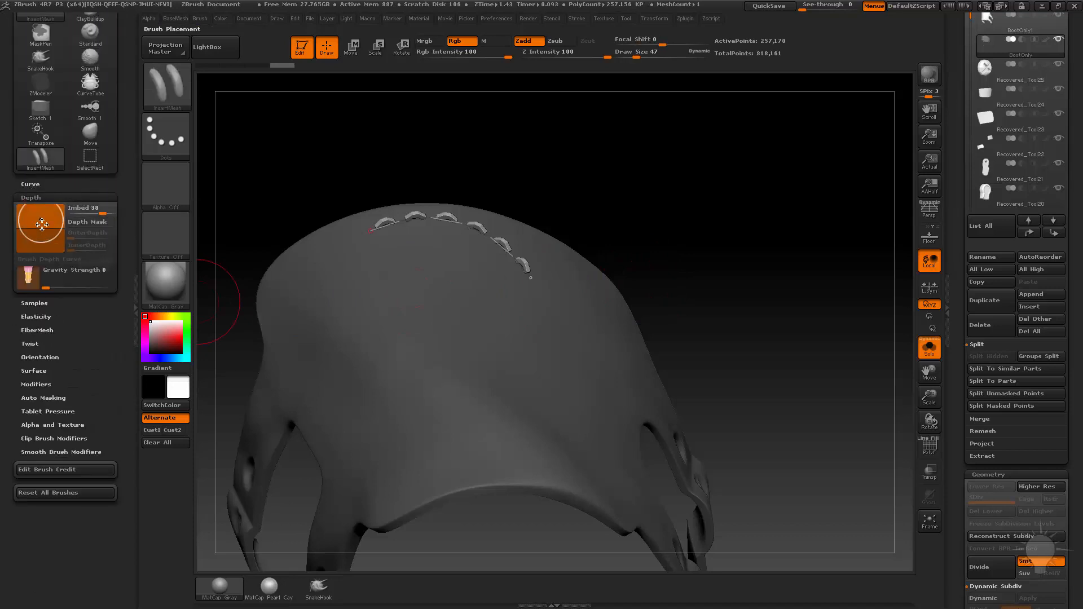
{"action": "left_click_drag", "start_coordinate": [42, 224], "coordinate": [41, 224]}
{"action": "left_click_drag", "start_coordinate": [472, 172], "coordinate": [601, 225]}
{"action": "left_click_drag", "start_coordinate": [699, 264], "coordinate": [681, 194]}
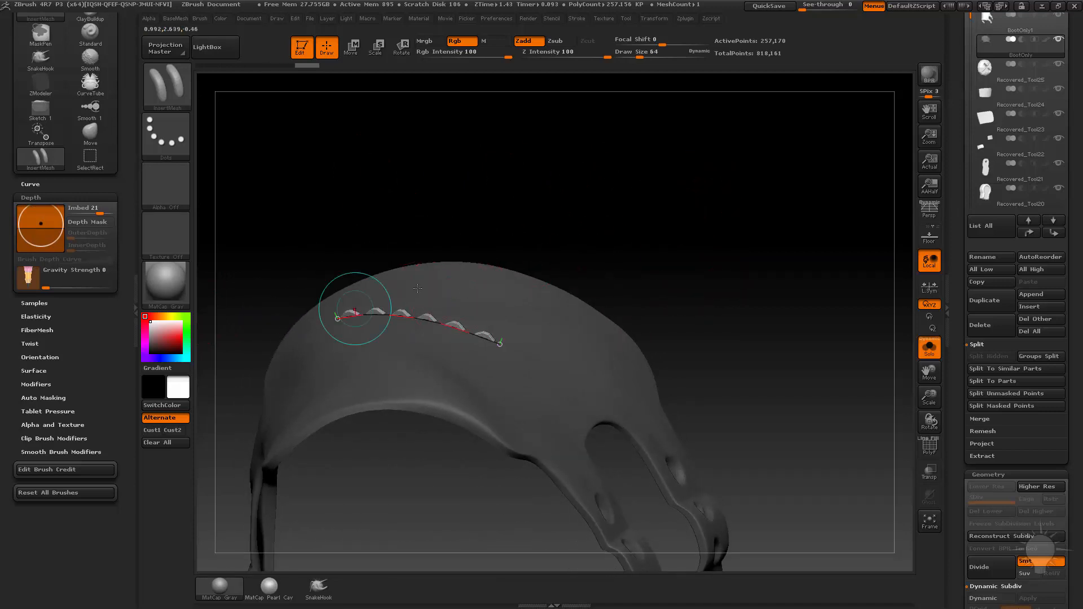
Try Z Intensity 46 on the test curve's stitches and restore the Z Intensity to 100.
{"action": "left_click_drag", "start_coordinate": [606, 54], "coordinate": [579, 54]}
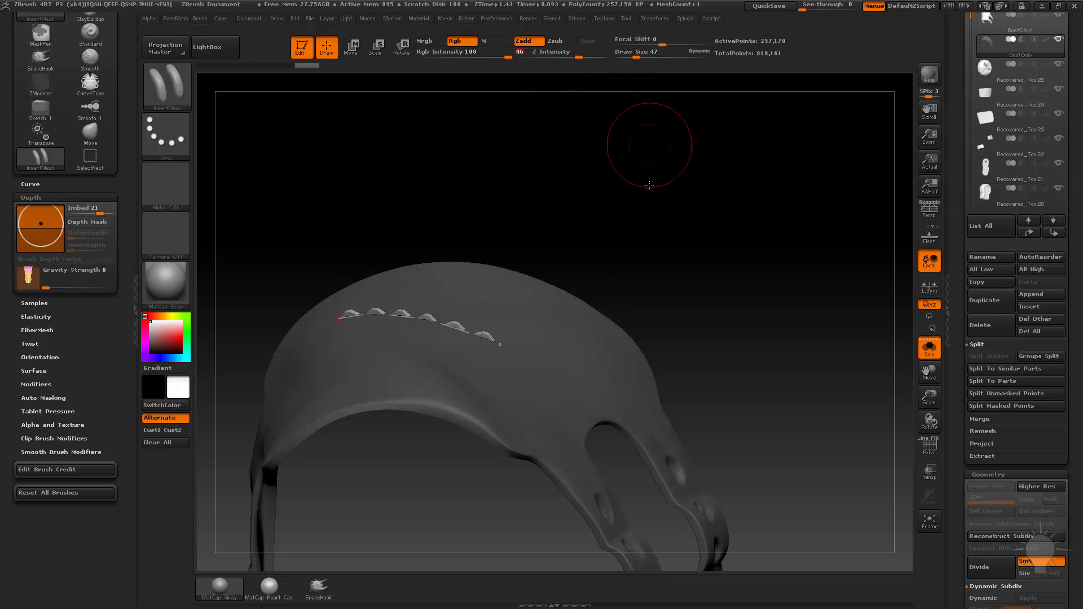
{"action": "left_click_drag", "start_coordinate": [648, 140], "coordinate": [417, 274]}
{"action": "mouse_move", "coordinate": [688, 285]}
{"action": "left_mouse_down"}
{"action": "mouse_move", "coordinate": [713, 249]}
{"action": "mouse_move", "coordinate": [587, 265]}
{"action": "left_mouse_up"}
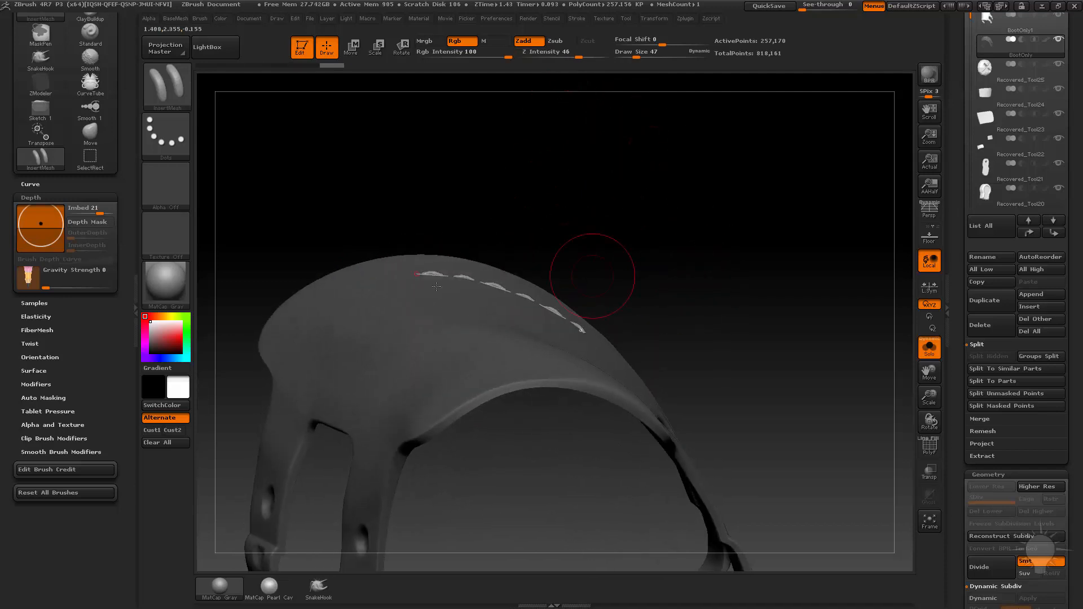
{"action": "left_click_drag", "start_coordinate": [631, 226], "coordinate": [624, 181]}
{"action": "left_click", "coordinate": [606, 54]}
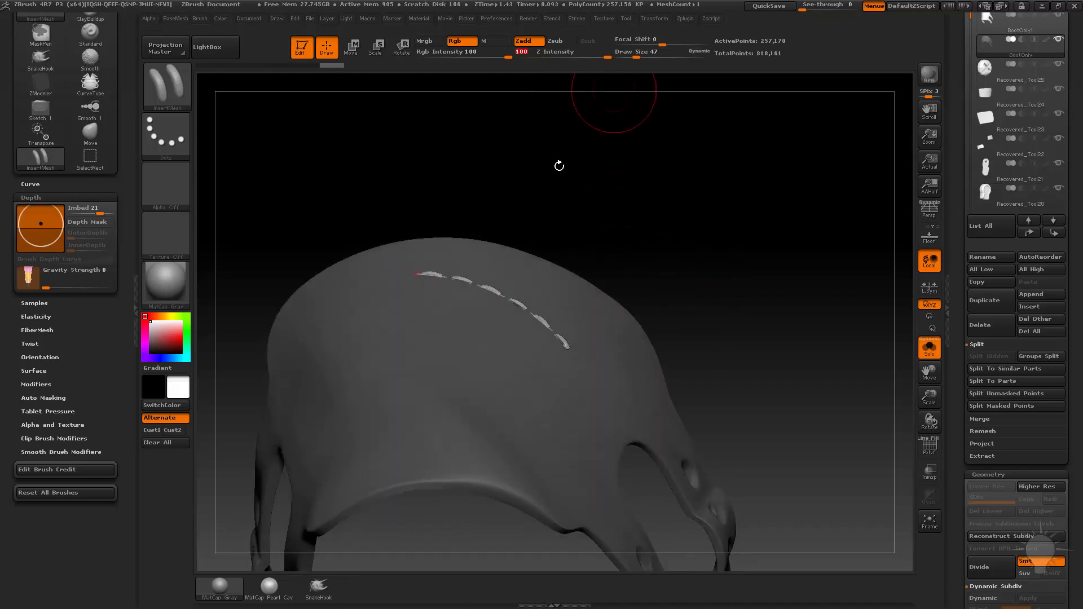
Set the brush's Strength Multiplier to 2 and update the stitches on the test curve.
{"action": "left_click", "coordinate": [112, 185]}
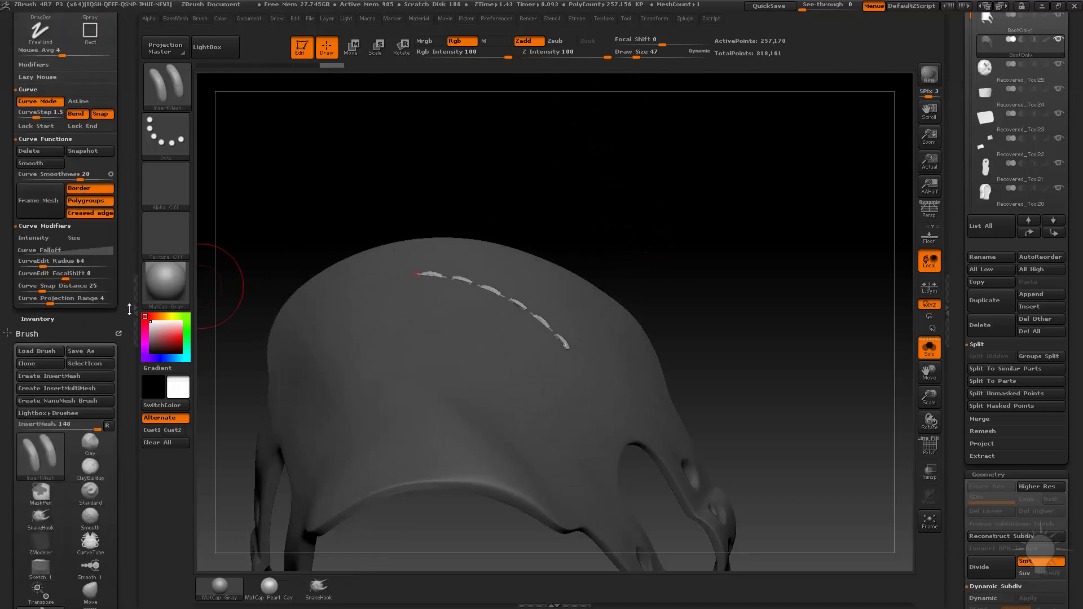
{"action": "mouse_move", "coordinate": [128, 256]}
{"action": "left_mouse_down"}
{"action": "mouse_move", "coordinate": [117, 225]}
{"action": "mouse_move", "coordinate": [130, 100]}
{"action": "left_mouse_up"}
{"action": "left_click", "coordinate": [36, 236]}
{"action": "left_click", "coordinate": [24, 268]}
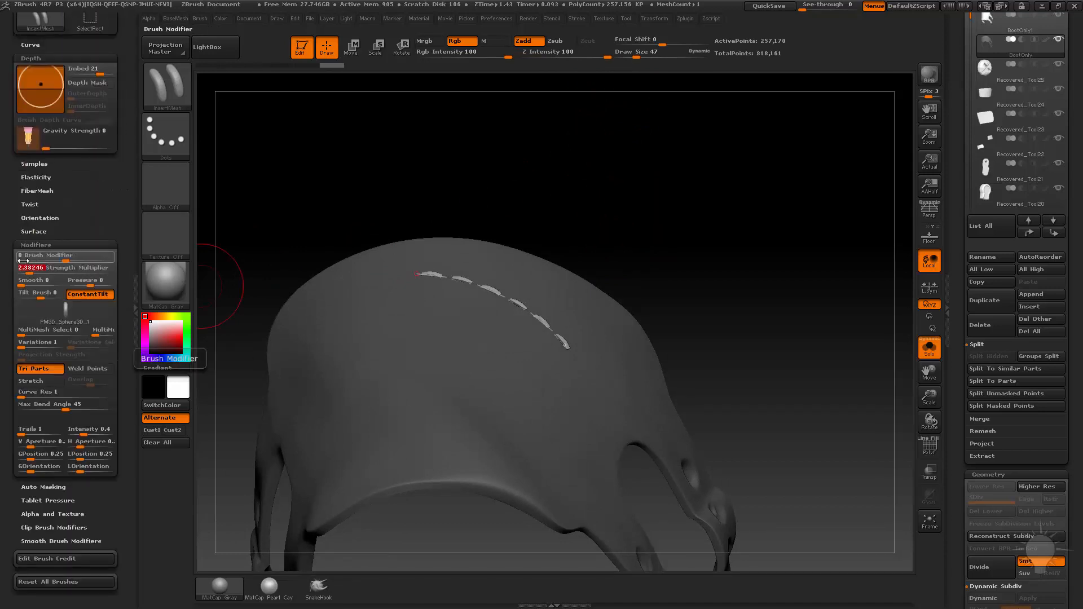
{"action": "type", "text": "2"}
{"action": "key", "text": "Return"}
{"action": "mouse_move", "coordinate": [496, 305]}
{"action": "left_mouse_down"}
{"action": "mouse_move", "coordinate": [669, 249]}
{"action": "mouse_move", "coordinate": [626, 230]}
{"action": "mouse_move", "coordinate": [678, 243]}
{"action": "mouse_move", "coordinate": [631, 265]}
{"action": "left_mouse_up"}
Set the Strength Multiplier to 1 and update the test curve's stitches with Draw Size 22.
{"action": "left_click", "coordinate": [24, 268]}
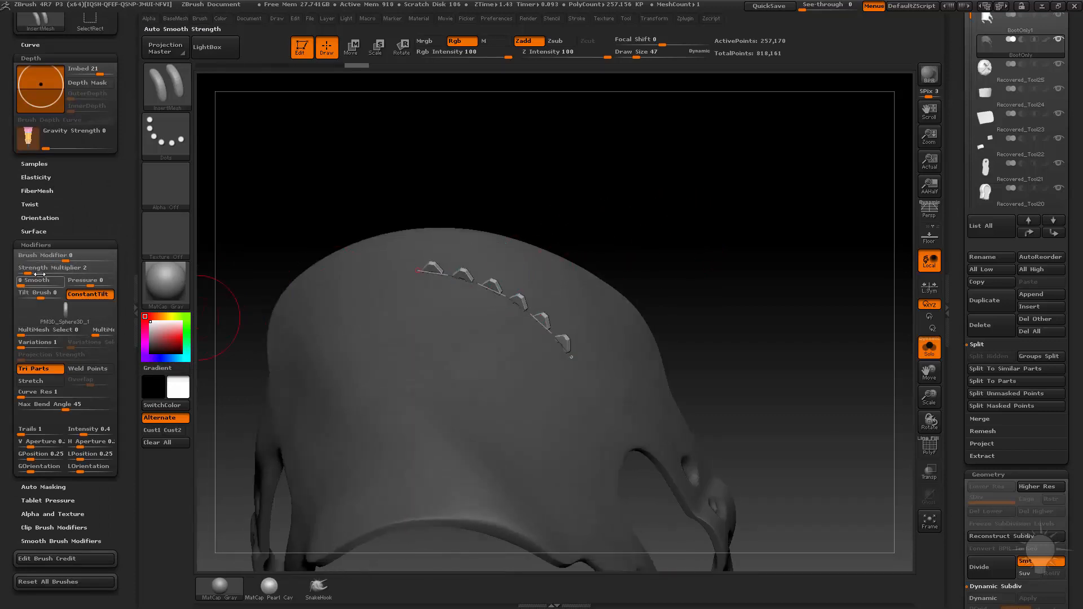
{"action": "type", "text": "1"}
{"action": "key", "text": "Return"}
{"action": "key", "text": "s"}
{"action": "left_click_drag", "start_coordinate": [625, 172], "coordinate": [610, 179]}
{"action": "left_click_drag", "start_coordinate": [614, 177], "coordinate": [422, 253]}
{"action": "left_click", "coordinate": [492, 287]}
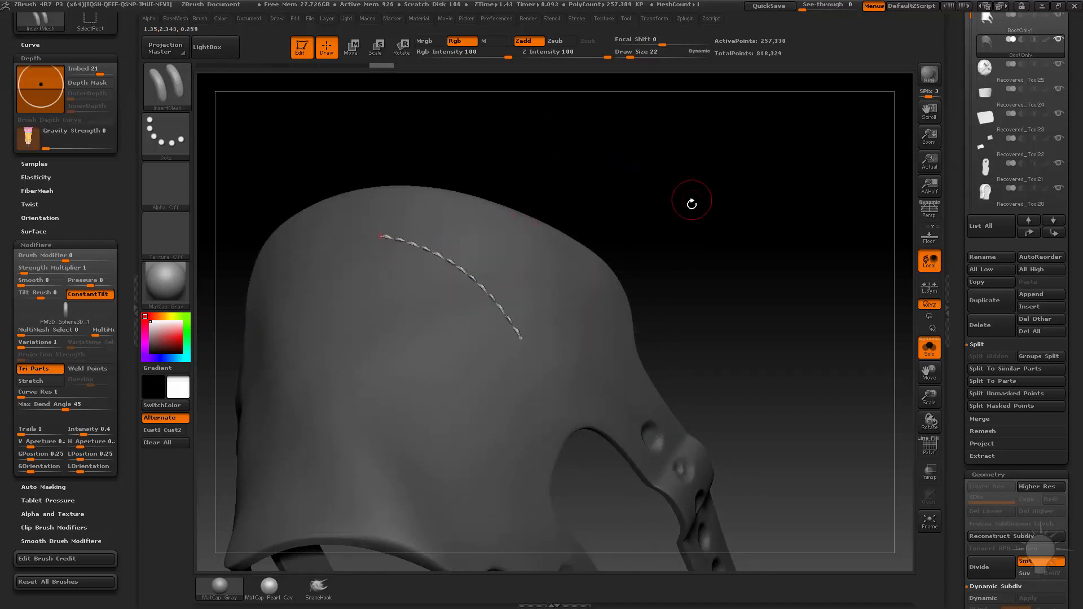
{"action": "mouse_move", "coordinate": [691, 204]}
{"action": "left_mouse_down"}
{"action": "mouse_move", "coordinate": [686, 191]}
{"action": "mouse_move", "coordinate": [713, 215]}
{"action": "mouse_move", "coordinate": [729, 212]}
{"action": "mouse_move", "coordinate": [687, 161]}
{"action": "left_mouse_up"}
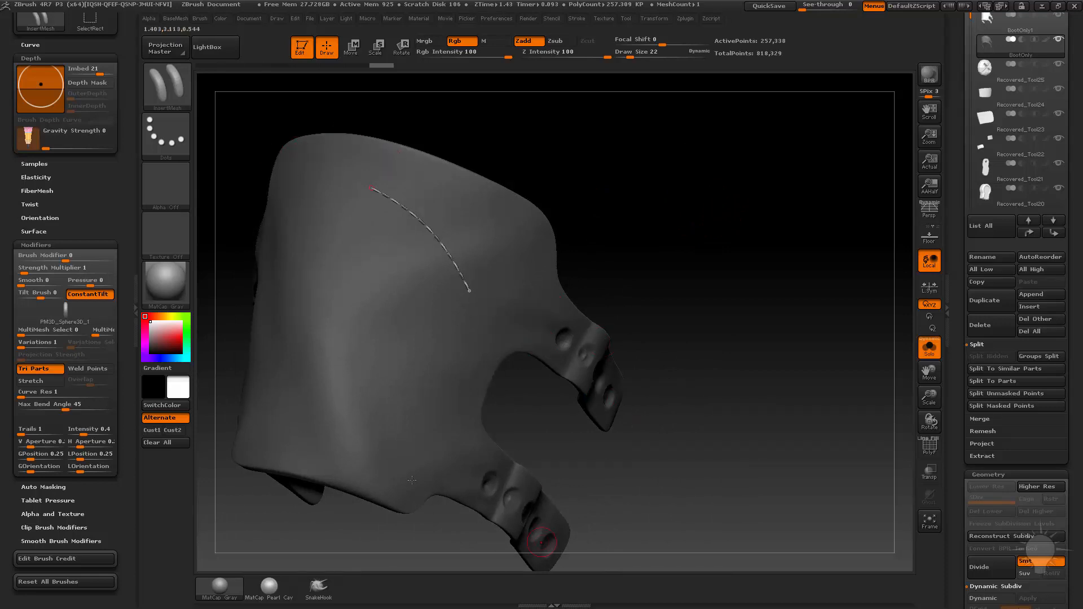
{"action": "mouse_move", "coordinate": [635, 175]}
{"action": "left_mouse_down"}
{"action": "mouse_move", "coordinate": [546, 200]}
{"action": "mouse_move", "coordinate": [689, 153]}
{"action": "mouse_move", "coordinate": [644, 181]}
{"action": "mouse_move", "coordinate": [673, 182]}
{"action": "left_mouse_up"}
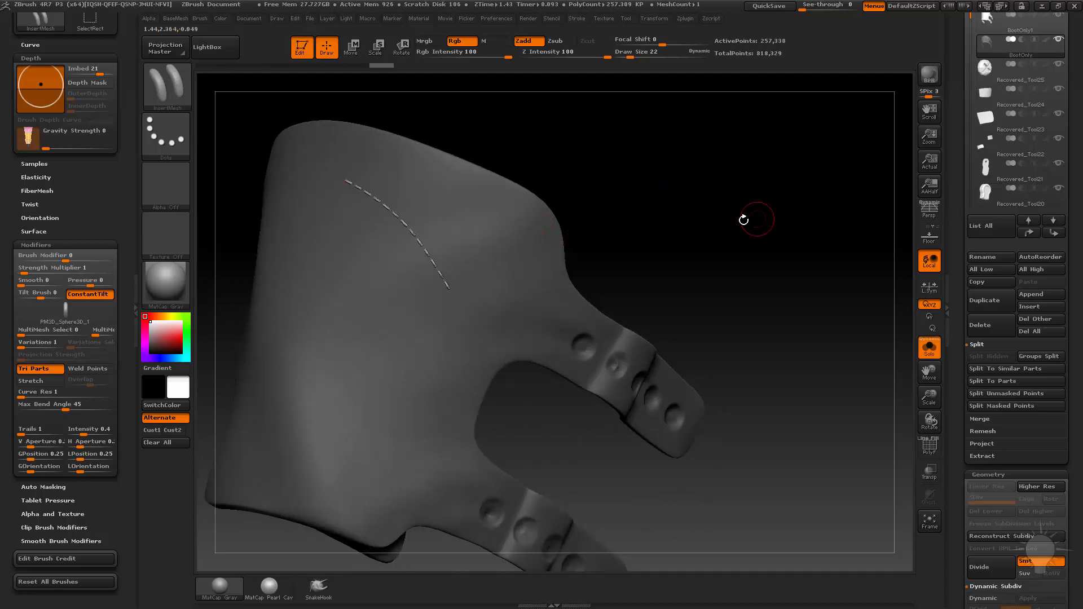
Remove the test stitches from the boot's cuff by deleting the hidden geometry, and switch to the Standard brush.
{"action": "key", "text": "g"}
{"action": "left_click", "coordinate": [712, 309]}
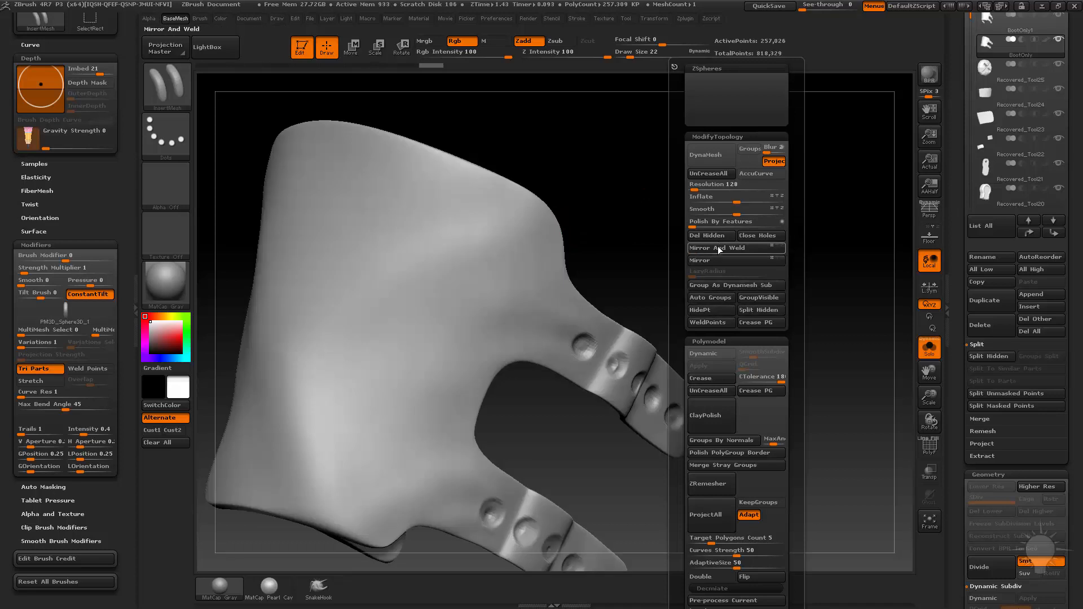
{"action": "left_click", "coordinate": [720, 237]}
{"action": "key", "text": "b"}
{"action": "key", "text": "s"}
{"action": "key", "text": "t"}
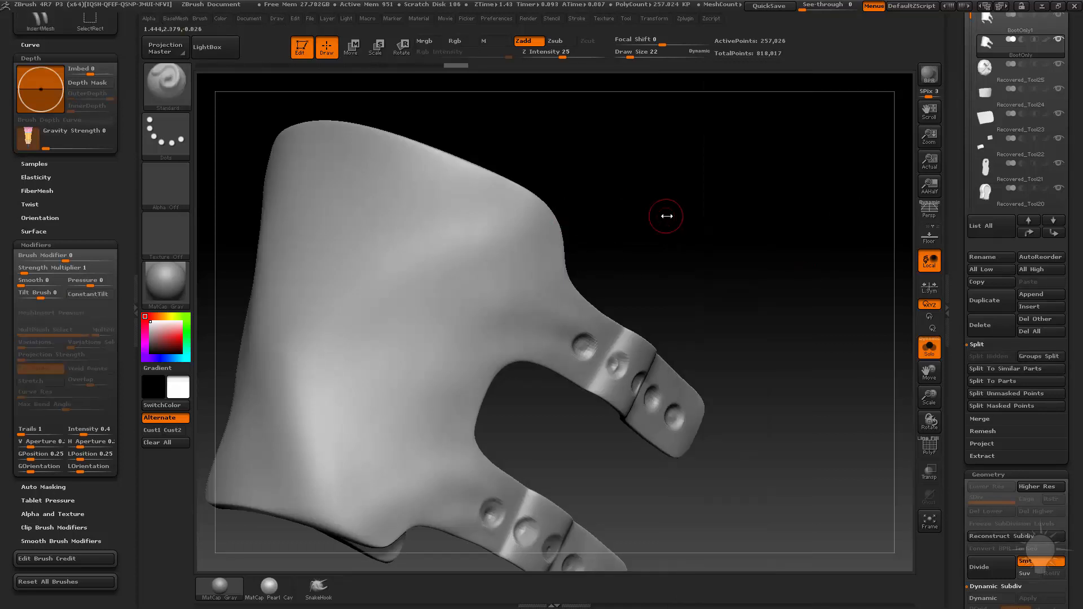
Display the cuff's polyframe and repeatedly reconstruct its lower subdivision levels down to the coarsest possible mesh.
{"action": "mouse_move", "coordinate": [662, 215]}
{"action": "left_mouse_down"}
{"action": "mouse_move", "coordinate": [656, 201]}
{"action": "mouse_move", "coordinate": [763, 208]}
{"action": "mouse_move", "coordinate": [723, 203]}
{"action": "mouse_move", "coordinate": [740, 202]}
{"action": "mouse_move", "coordinate": [723, 231]}
{"action": "mouse_move", "coordinate": [891, 374]}
{"action": "left_mouse_up"}
{"action": "left_click", "coordinate": [928, 451]}
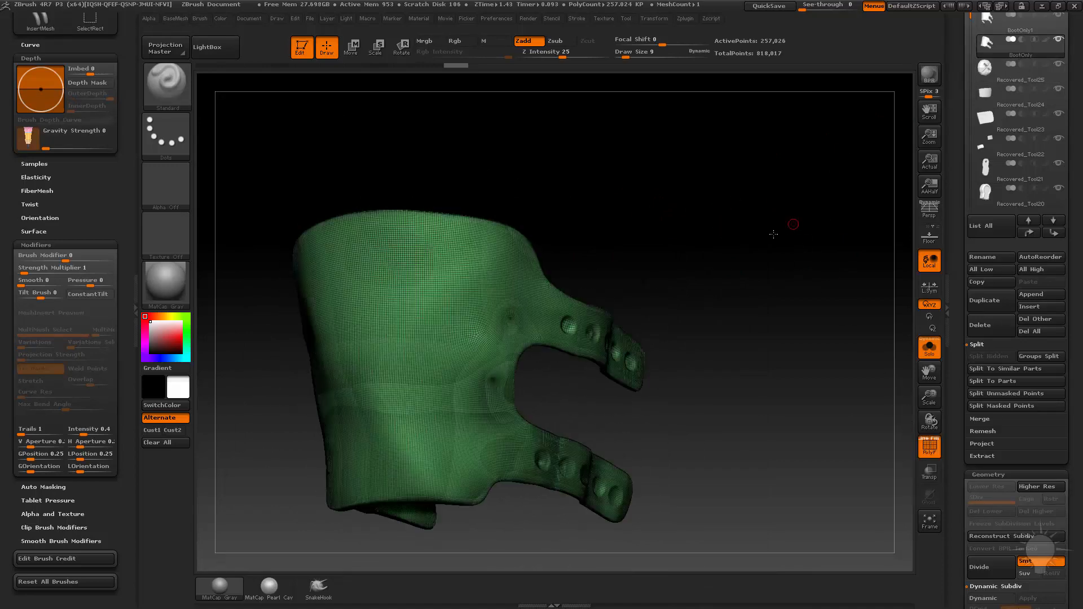
{"action": "left_click_drag", "start_coordinate": [793, 225], "coordinate": [838, 241]}
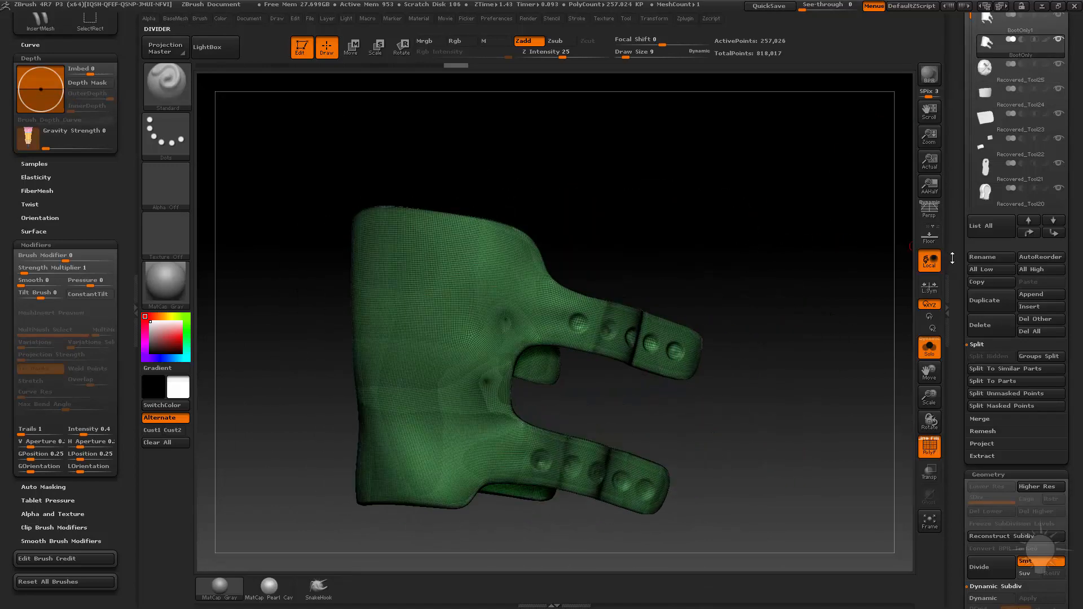
{"action": "scroll", "coordinate": [956, 280], "scroll_direction": "down", "scroll_amount": 3}
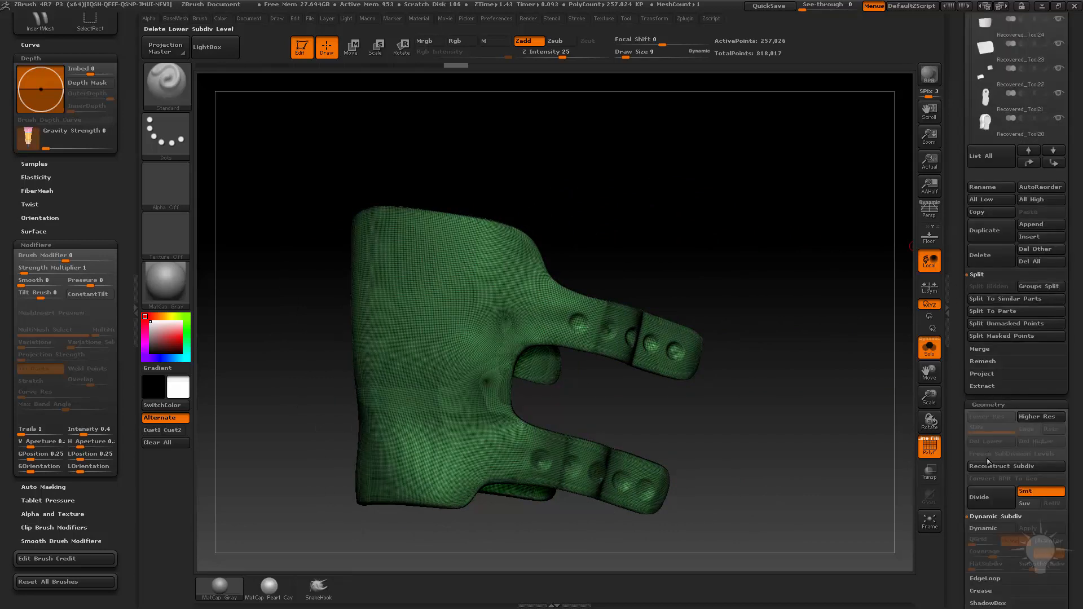
{"action": "left_click", "coordinate": [993, 466]}
{"action": "left_click", "coordinate": [994, 466]}
{"action": "left_click", "coordinate": [994, 466]}
{"action": "left_click", "coordinate": [994, 466]}
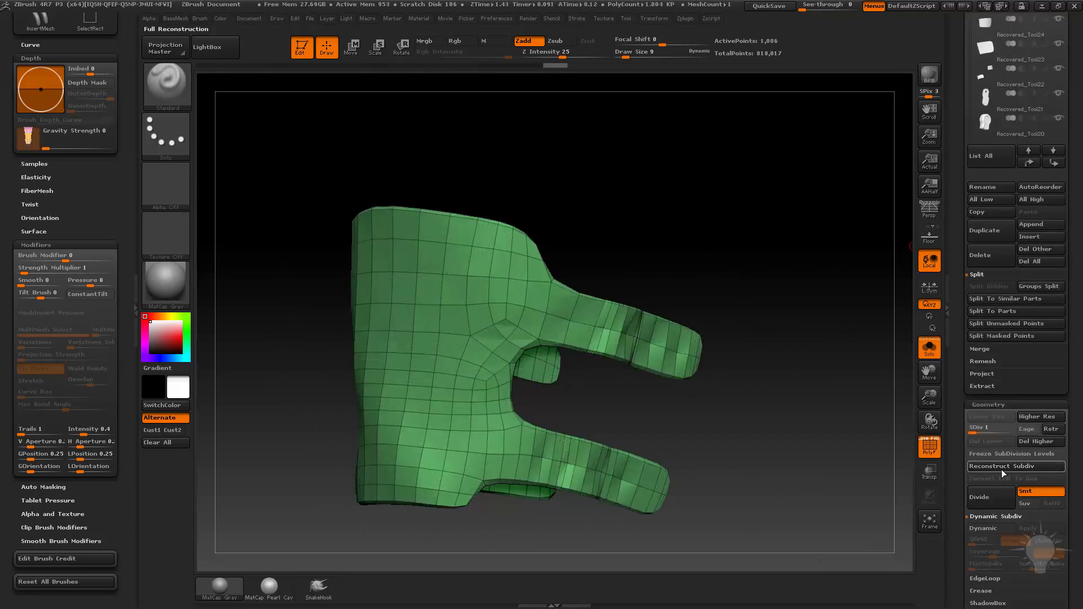
{"action": "left_click", "coordinate": [994, 467]}
Divide the low-resolution cuff into polygroups by its surface normals.
{"action": "left_click_drag", "start_coordinate": [819, 288], "coordinate": [737, 331]}
{"action": "left_click_drag", "start_coordinate": [962, 527], "coordinate": [953, 152]}
{"action": "left_click", "coordinate": [990, 510]}
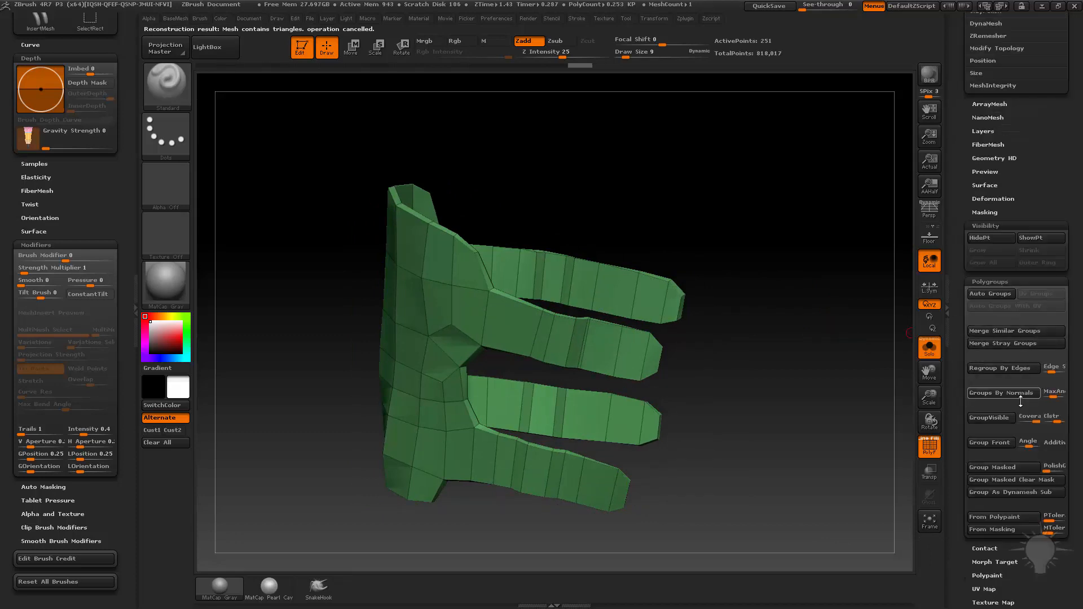
{"action": "left_click", "coordinate": [1001, 392]}
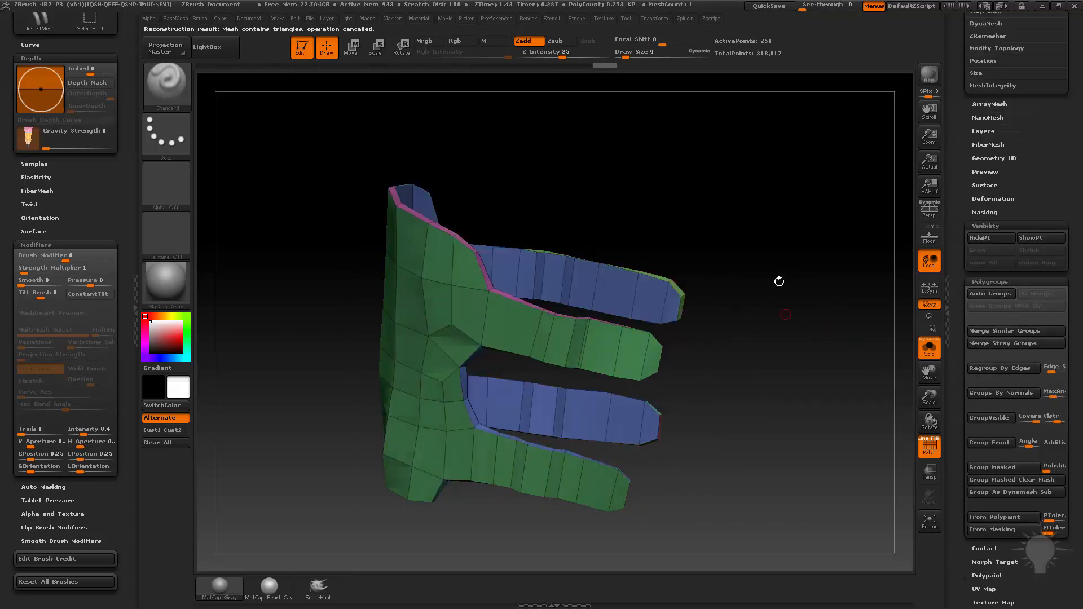
{"action": "left_click_drag", "start_coordinate": [778, 280], "coordinate": [744, 254]}
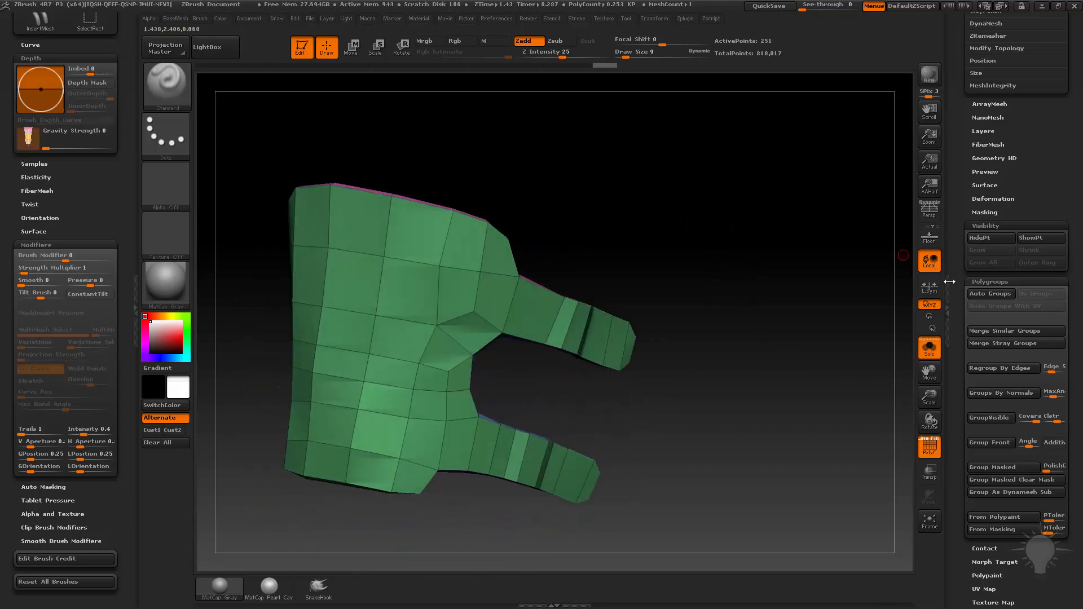
Return the cuff to subdivision level 6.
{"action": "left_click", "coordinate": [948, 305]}
{"action": "left_click", "coordinate": [1075, 254]}
{"action": "scroll", "coordinate": [1009, 225], "scroll_direction": "down", "scroll_amount": 3}
{"action": "left_click_drag", "start_coordinate": [991, 262], "coordinate": [1012, 261]}
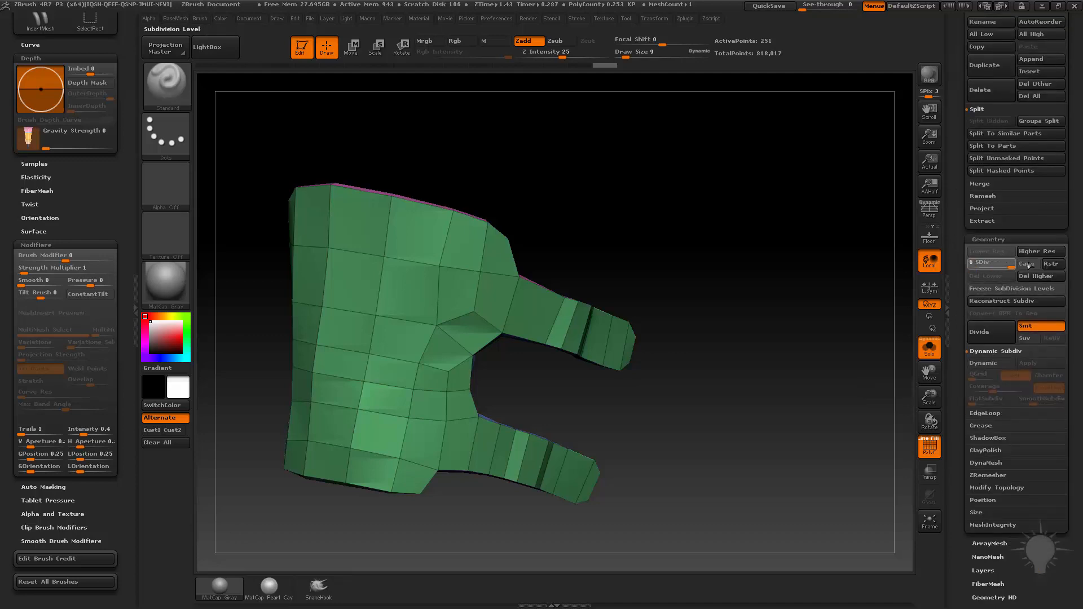
{"action": "left_click_drag", "start_coordinate": [718, 229], "coordinate": [703, 185]}
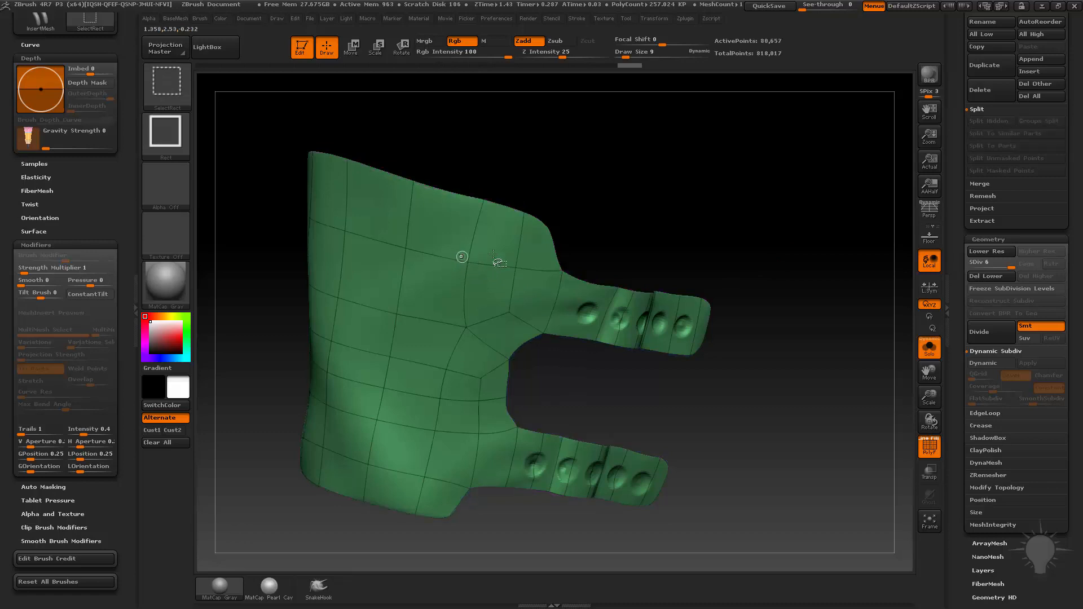
Isolate the cuff's outer polygroup, turn off the polyframe, and inspect the surface and its edges.
{"action": "left_click", "coordinate": [458, 259], "text": "ctrl+shift"}
{"action": "left_click", "coordinate": [928, 445]}
{"action": "left_click_drag", "start_coordinate": [746, 294], "coordinate": [640, 275]}
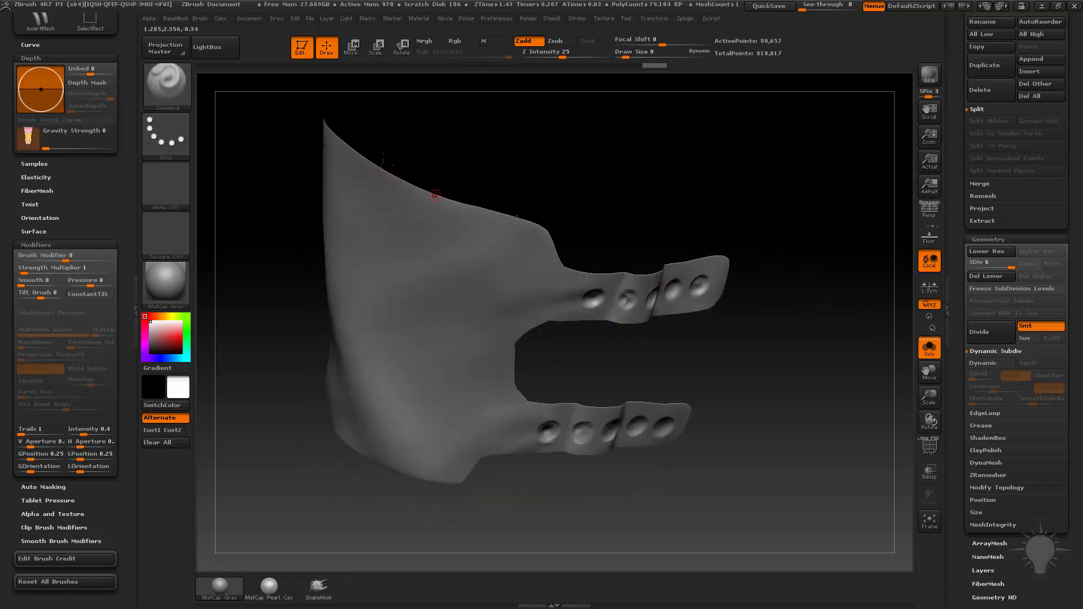
{"action": "left_click_drag", "start_coordinate": [563, 383], "coordinate": [797, 329]}
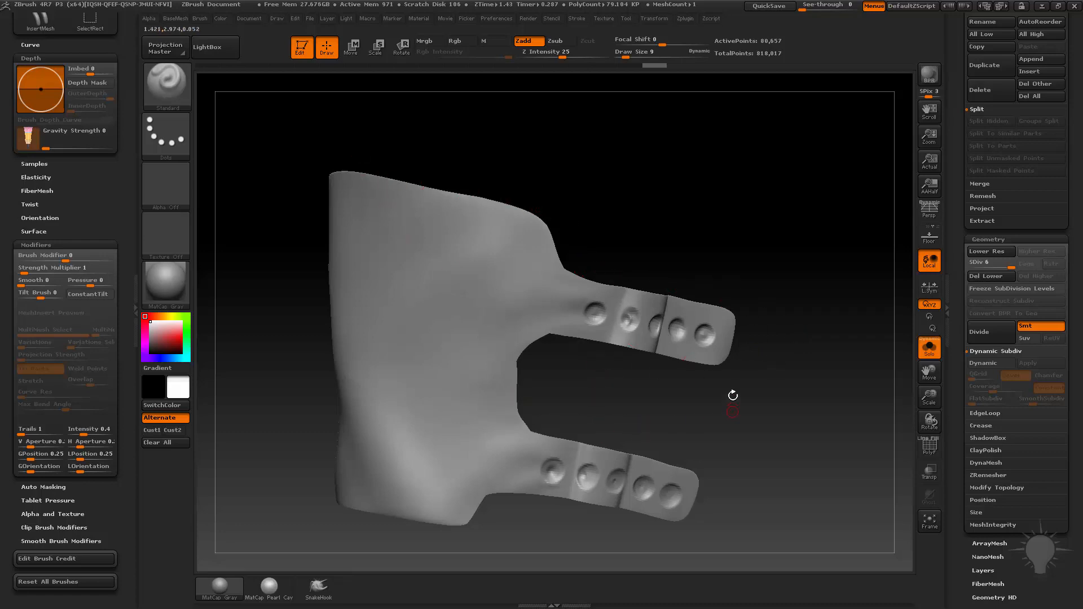
{"action": "left_click_drag", "start_coordinate": [787, 266], "coordinate": [796, 238]}
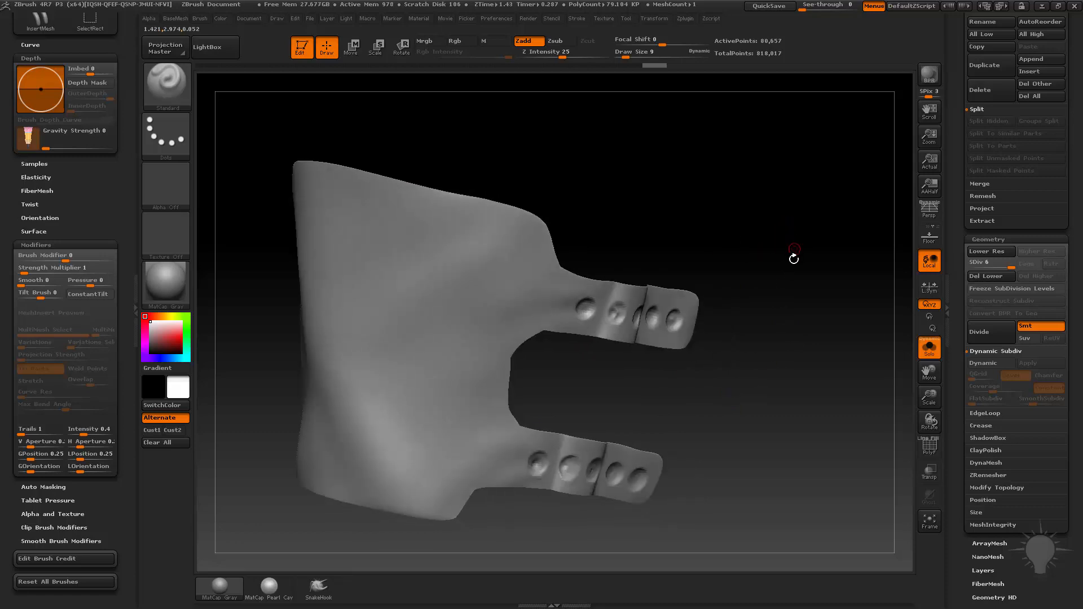
Unhide the rest of the cuff and turn off Solo mode to view it on the complete boot.
{"action": "left_click", "coordinate": [873, 329], "text": "ctrl+shift"}
{"action": "left_click", "coordinate": [928, 348]}
{"action": "left_click_drag", "start_coordinate": [846, 273], "coordinate": [874, 307]}
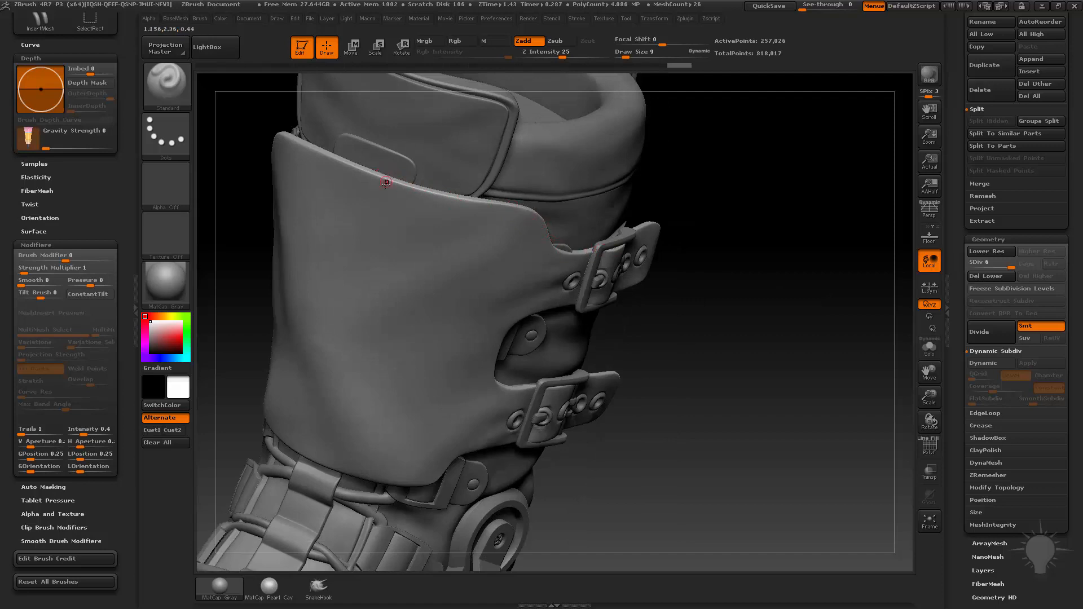
{"action": "left_click_drag", "start_coordinate": [734, 219], "coordinate": [817, 223]}
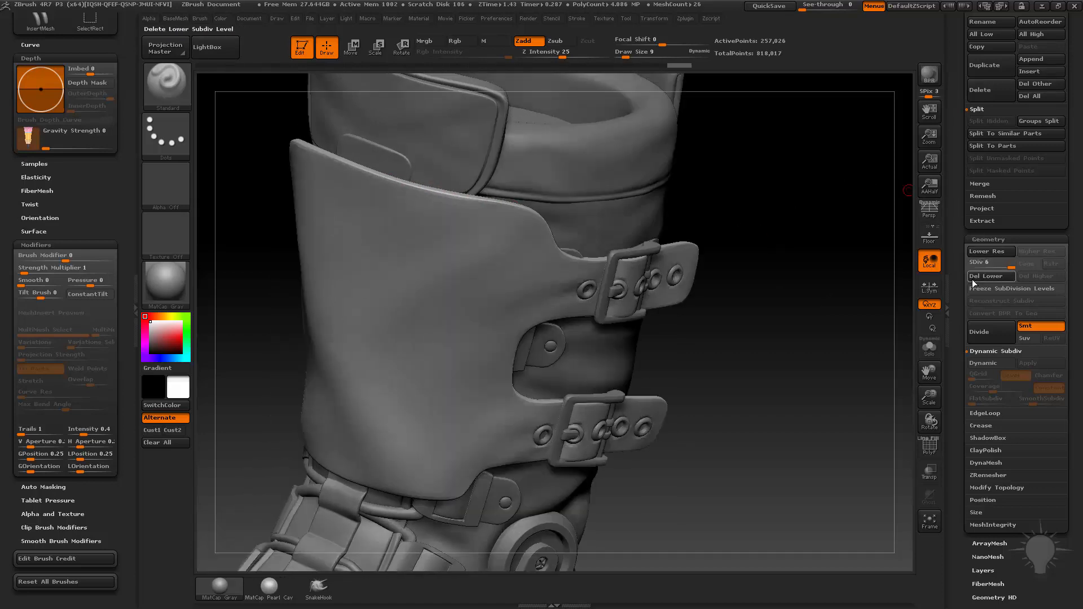
Step the cuff down to subdivision level 5, isolate it in Solo mode, and delete its other subdivision levels.
{"action": "key", "text": "shift+d"}
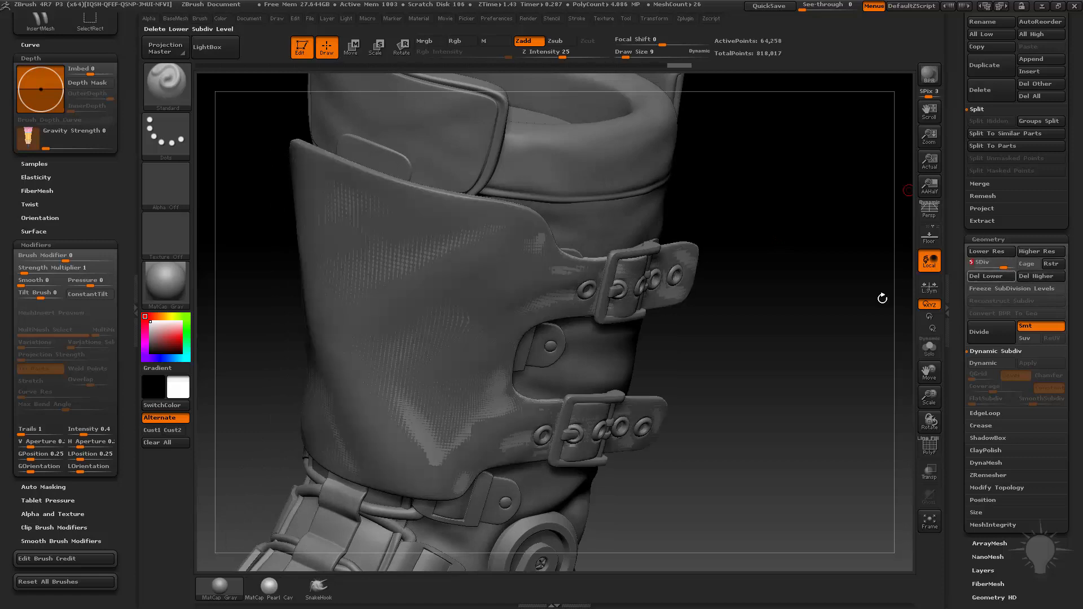
{"action": "key", "text": "d"}
{"action": "key", "text": "shift+d"}
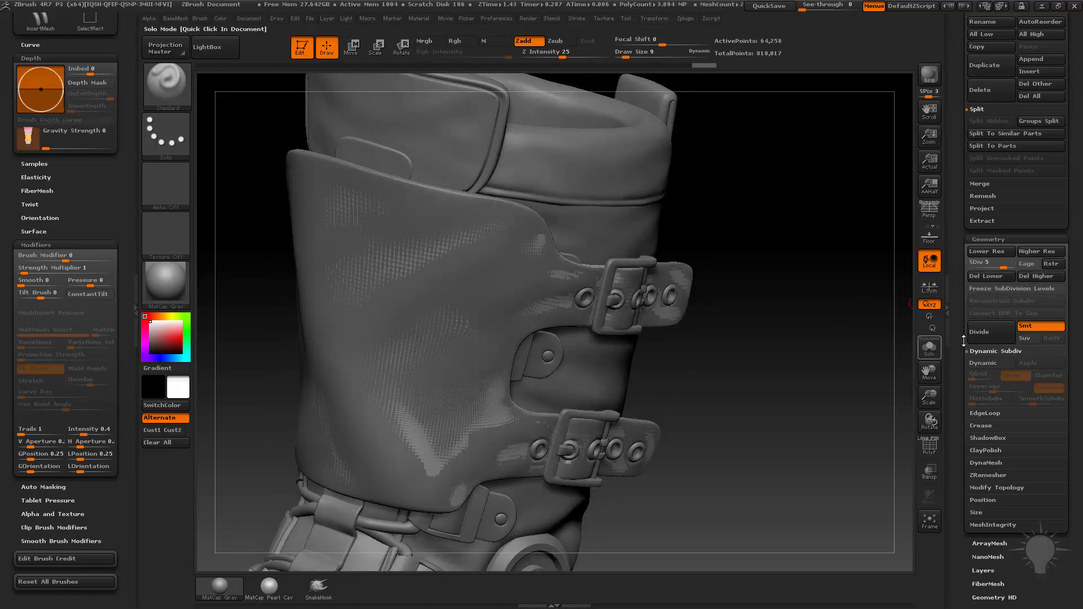
{"action": "left_click", "coordinate": [929, 347]}
{"action": "left_click", "coordinate": [991, 275]}
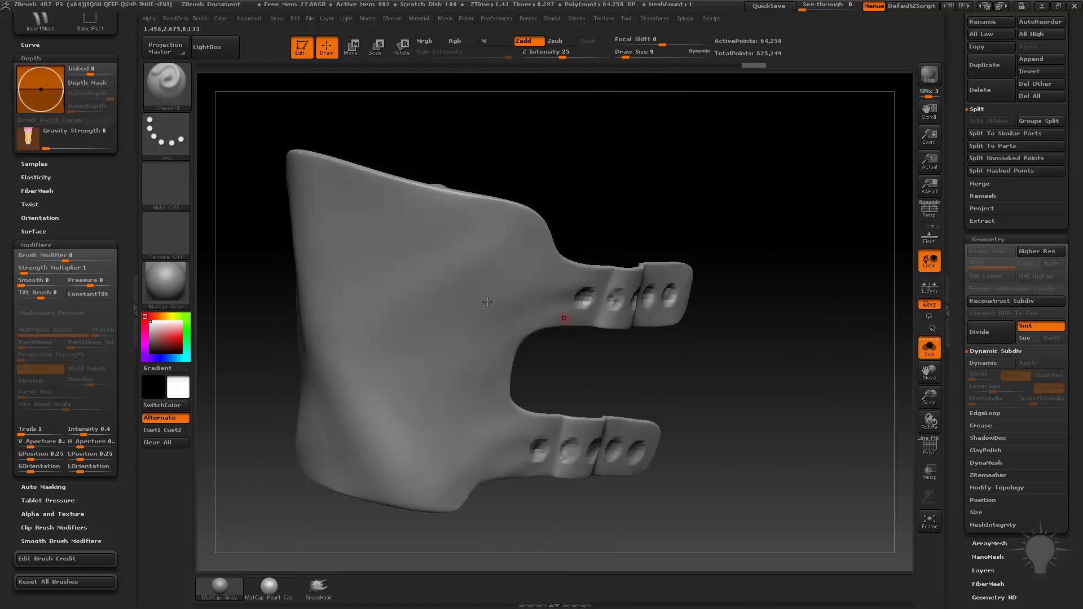
Turn on the polyframe and isolate the cuff's outer polygroup.
{"action": "left_click", "coordinate": [929, 445]}
{"action": "left_click_drag", "start_coordinate": [834, 331], "coordinate": [736, 238]}
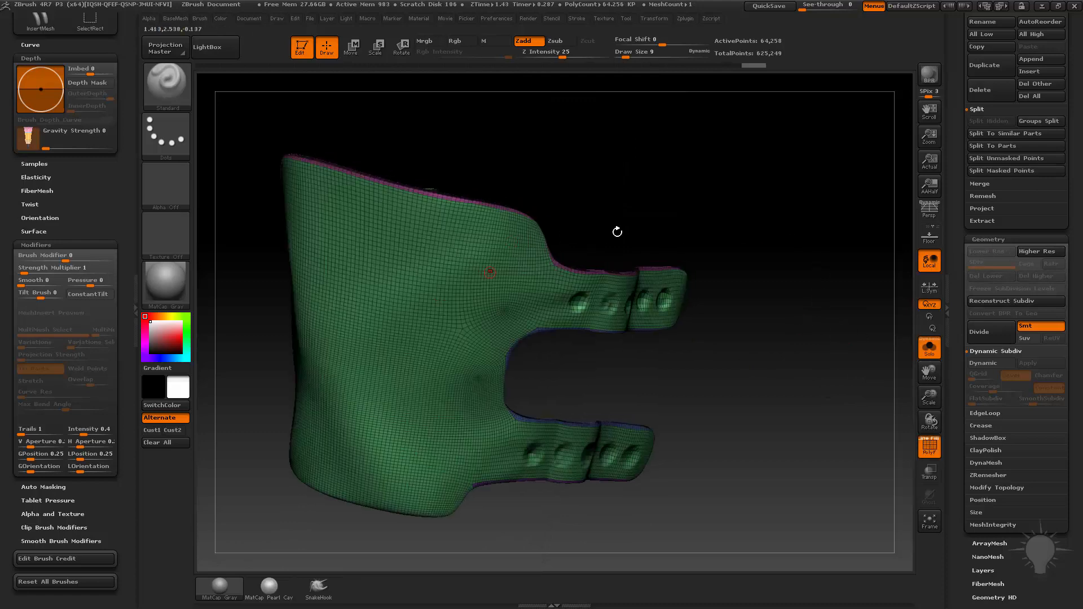
{"action": "mouse_move", "coordinate": [617, 232]}
{"action": "left_mouse_down"}
{"action": "mouse_move", "coordinate": [713, 188]}
{"action": "mouse_move", "coordinate": [481, 285]}
{"action": "left_mouse_up"}
{"action": "key", "text": "ctrl+shift"}
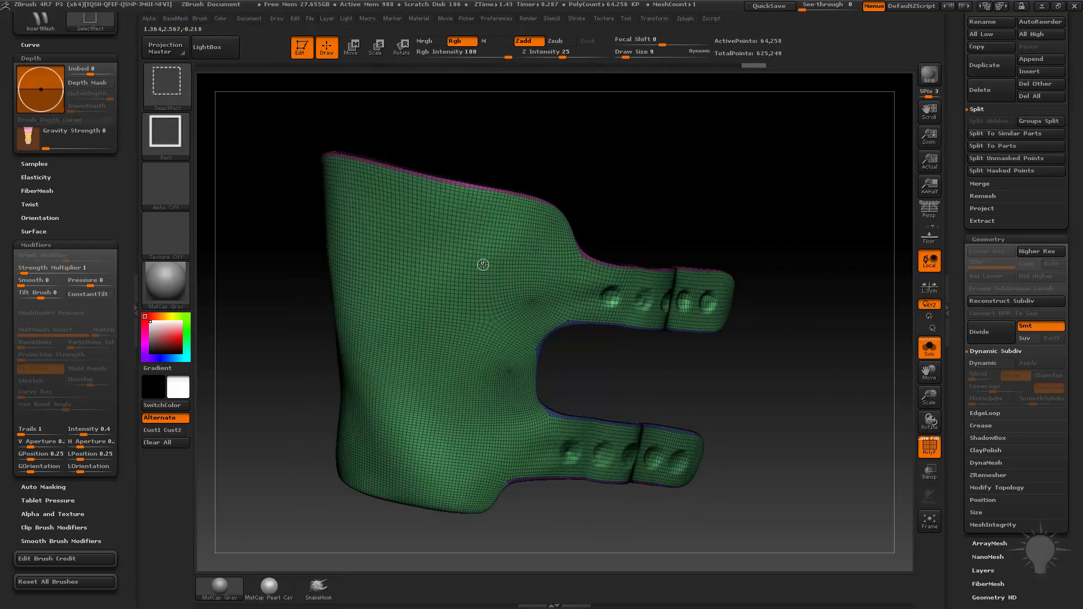
{"action": "left_click", "coordinate": [483, 265], "text": "ctrl+shift"}
{"action": "left_click_drag", "start_coordinate": [790, 218], "coordinate": [768, 211]}
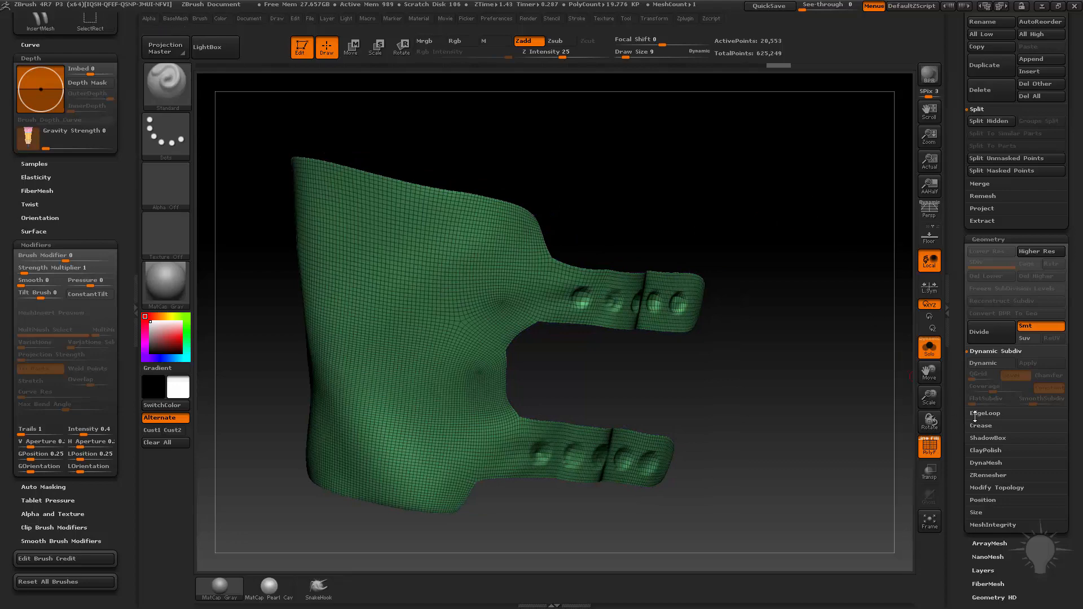
Shrink the visible part of the outer surface several times so its border moves inward from the cuff's edge.
{"action": "left_click_drag", "start_coordinate": [954, 438], "coordinate": [955, 358]}
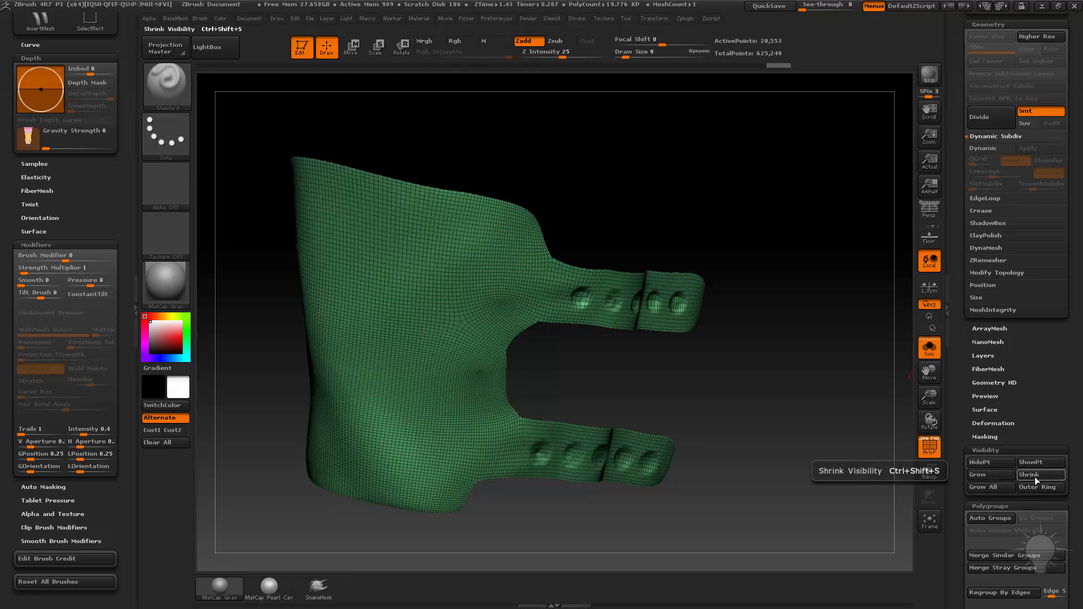
{"action": "left_click_drag", "start_coordinate": [786, 398], "coordinate": [769, 399]}
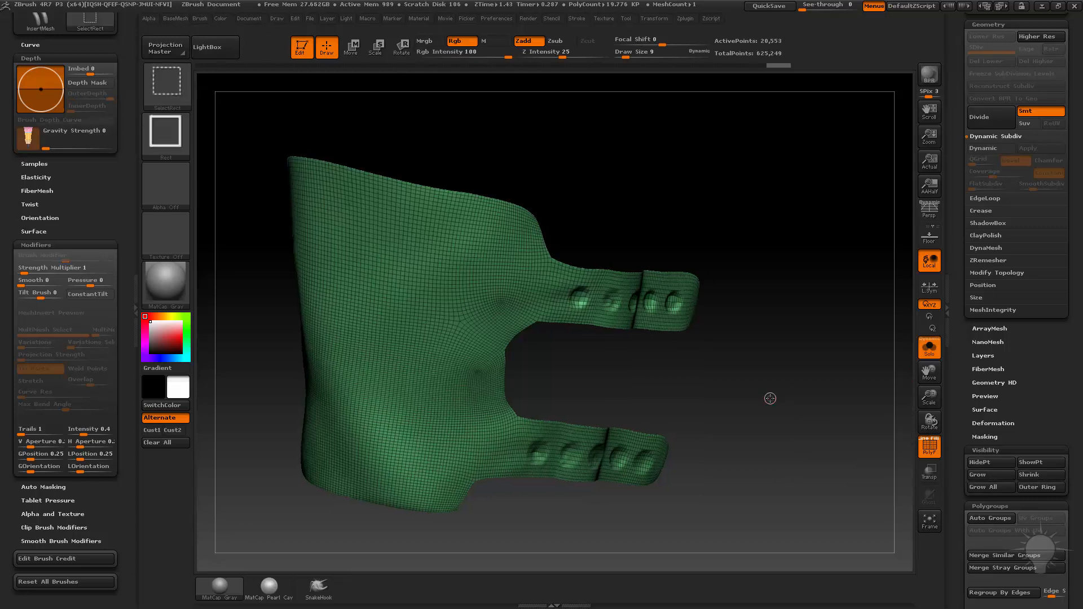
{"action": "key", "text": "ctrl+shift+s"}
{"action": "key", "text": "ctrl+shift+s"}
{"action": "key", "text": "ctrl+shift+s"}
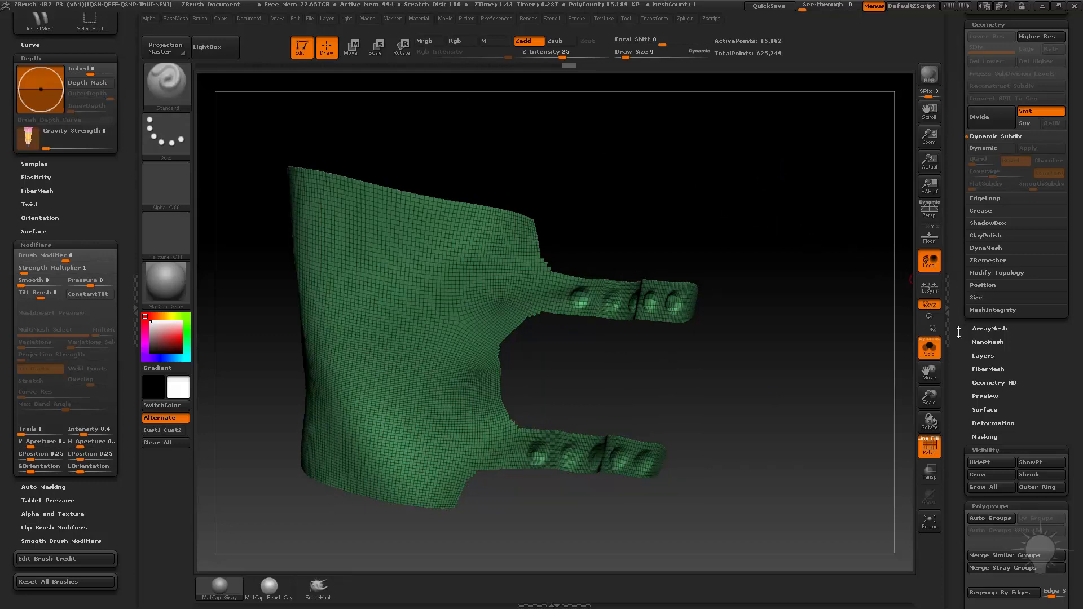
Mask the visible surface by its border feature and invert the mask.
{"action": "left_click", "coordinate": [984, 437]}
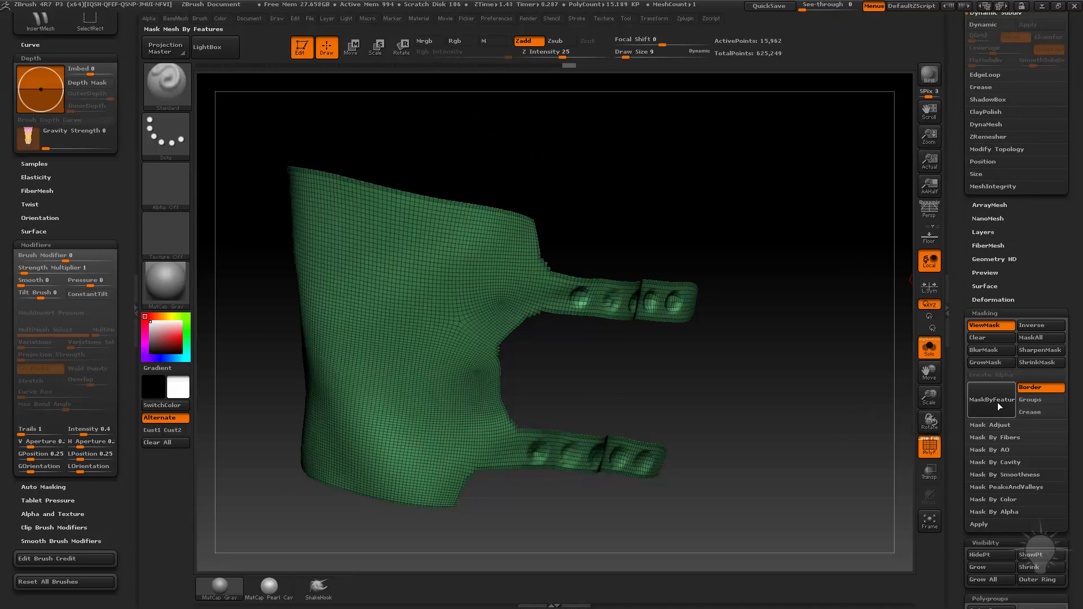
{"action": "left_click", "coordinate": [997, 406]}
{"action": "left_click", "coordinate": [815, 245], "text": "ctrl"}
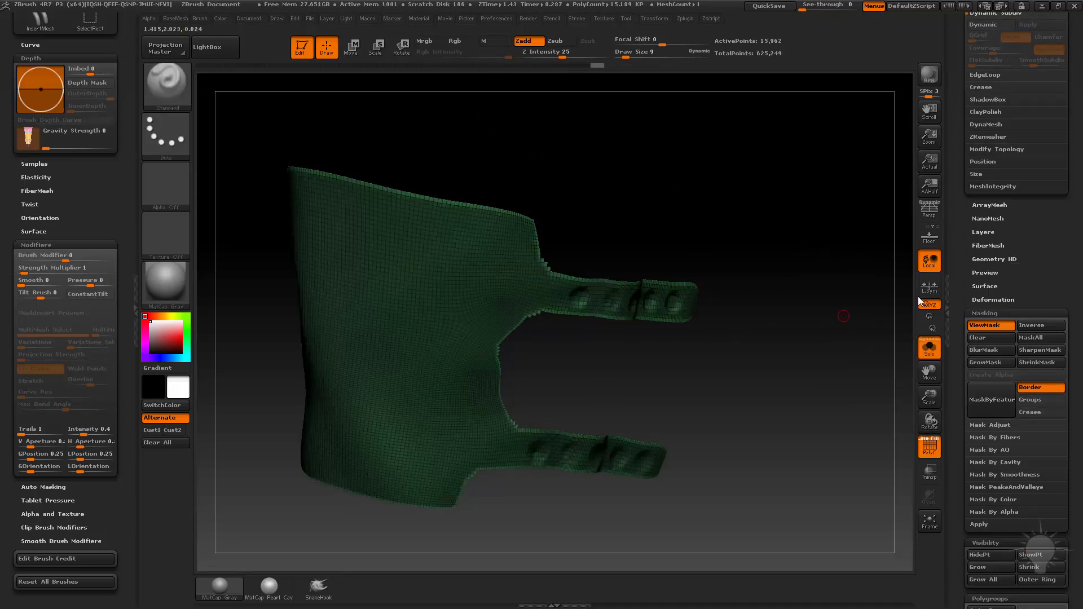
Smooth the jagged border with the Polish By Features deformation and clear the mask.
{"action": "left_click", "coordinate": [993, 300]}
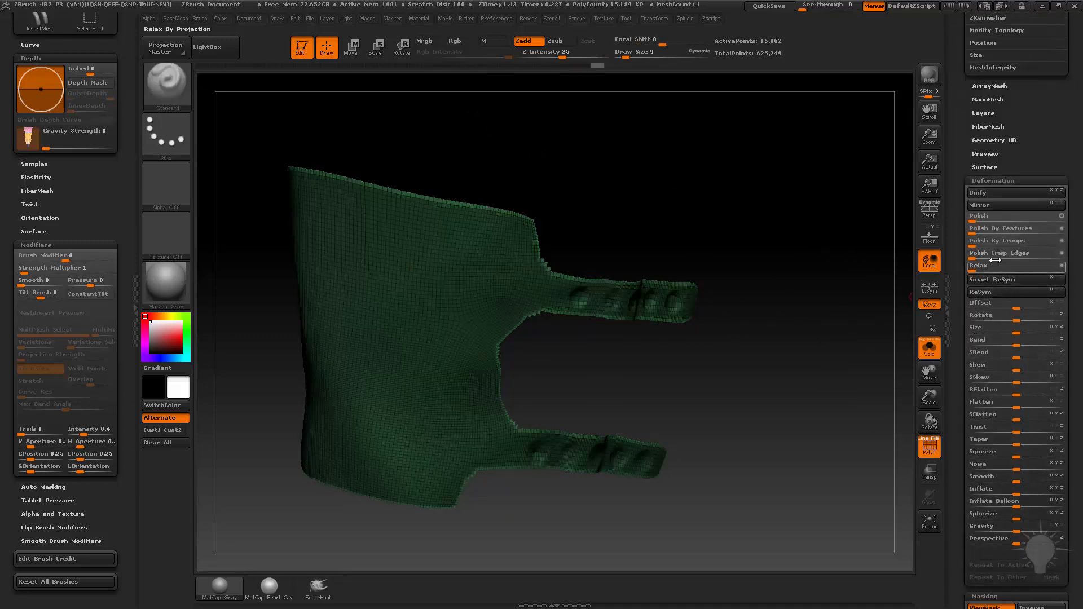
{"action": "left_click", "coordinate": [985, 229]}
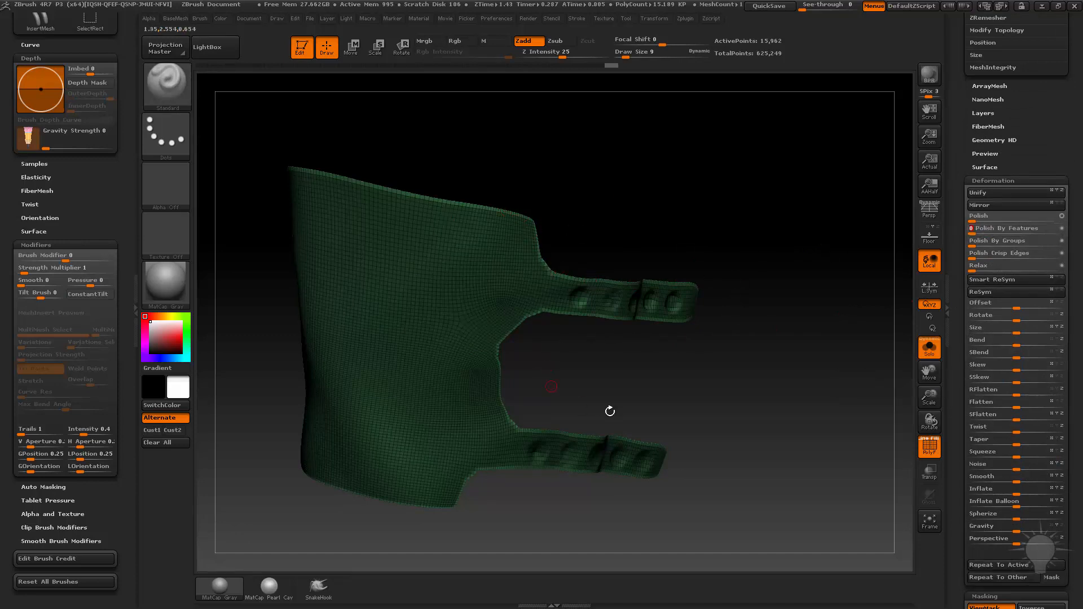
{"action": "key", "text": "ctrl"}
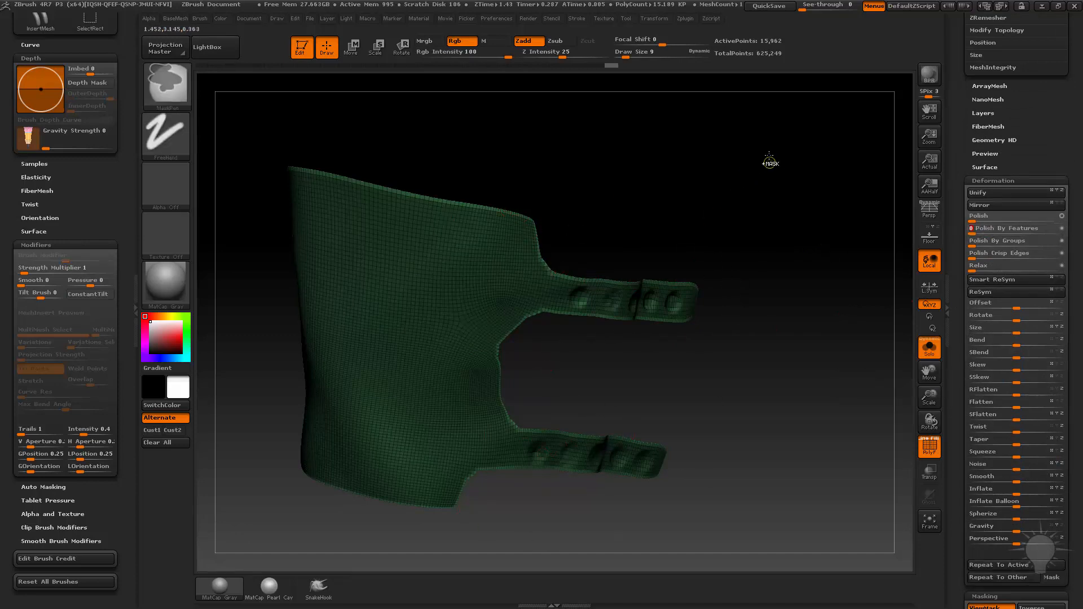
{"action": "left_click_drag", "start_coordinate": [769, 163], "coordinate": [816, 240], "text": "ctrl"}
Delete the hidden geometry, keeping only the shrunken outer surface of the cuff.
{"action": "key", "text": "space"}
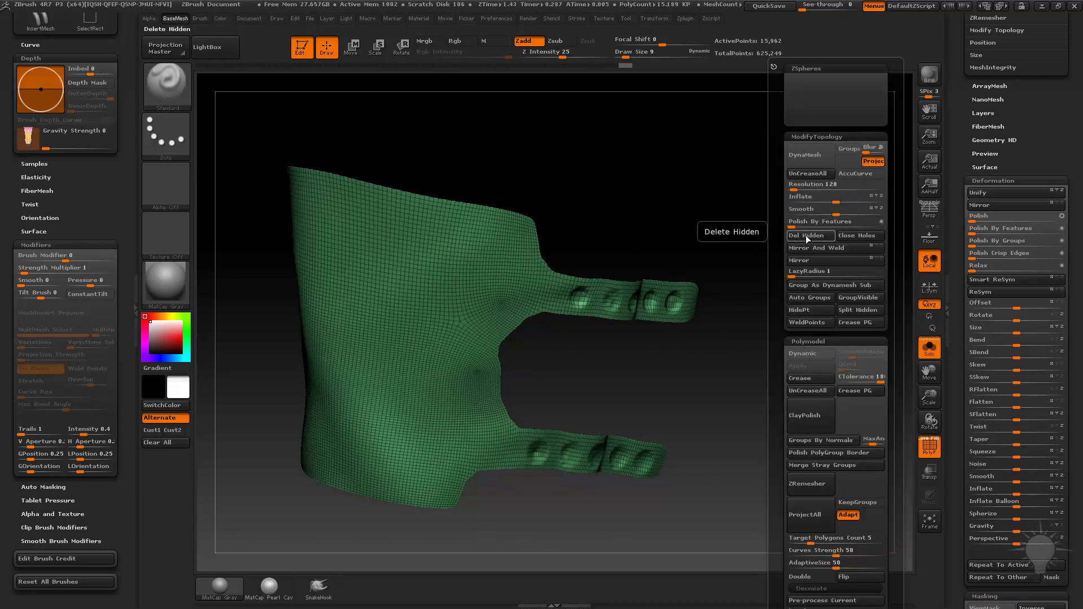
{"action": "left_click", "coordinate": [807, 236]}
{"action": "left_click_drag", "start_coordinate": [955, 138], "coordinate": [948, 329]}
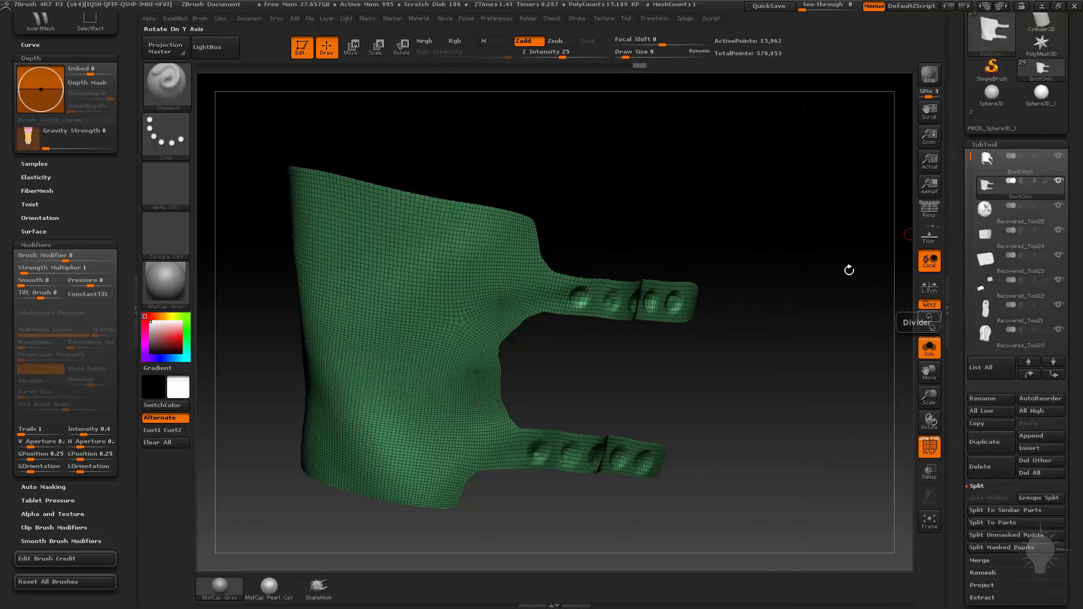
Frame the mesh with curves along its border only, leaving out polygroups and creased edges.
{"action": "left_click_drag", "start_coordinate": [105, 180], "coordinate": [106, 316]}
{"action": "left_click", "coordinate": [82, 298]}
{"action": "left_click", "coordinate": [84, 309]}
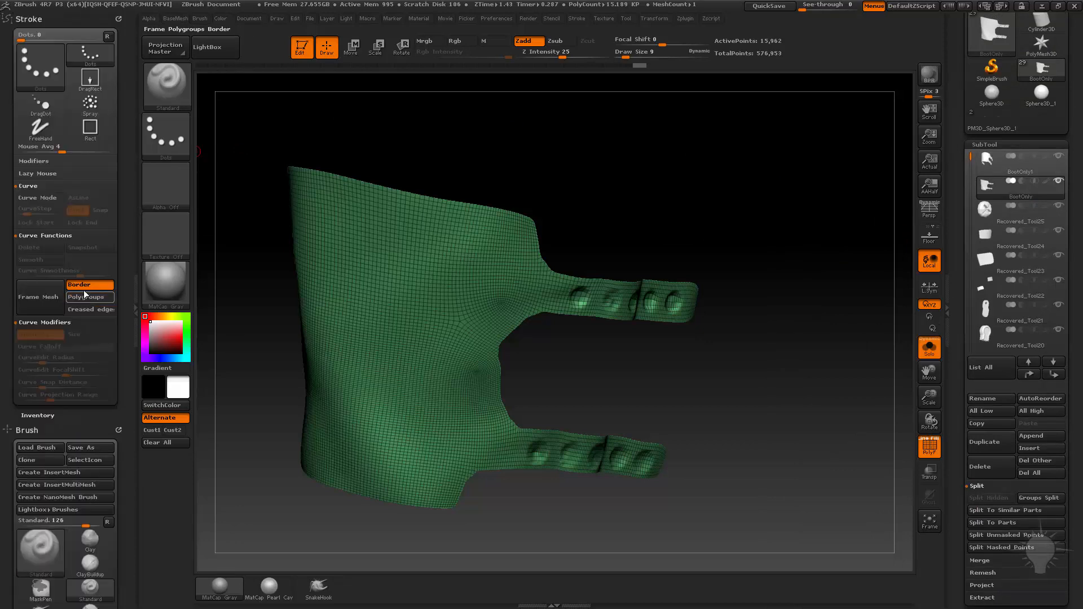
{"action": "left_click", "coordinate": [39, 297]}
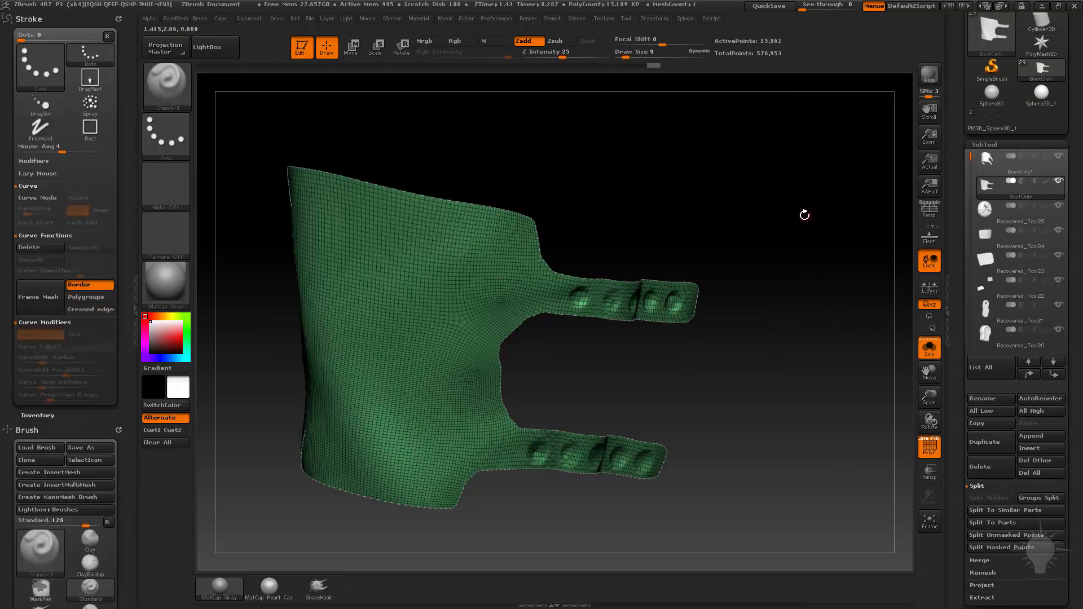
Pick the custom stitch InsertMesh brush and run its stitches along the framed border curves of the cuff surface.
{"action": "key", "text": "b"}
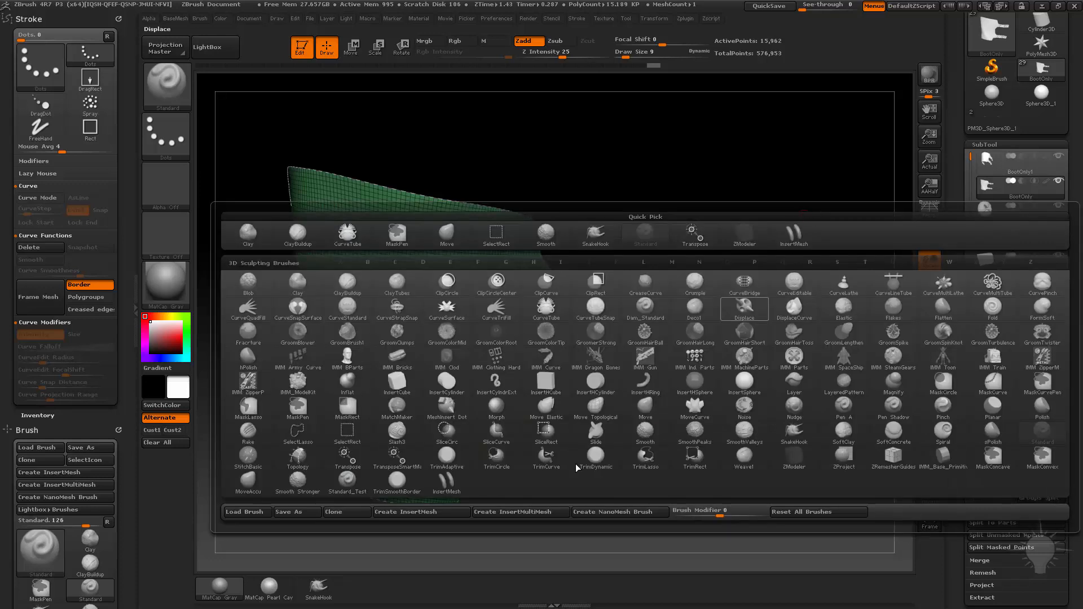
{"action": "left_click", "coordinate": [446, 485]}
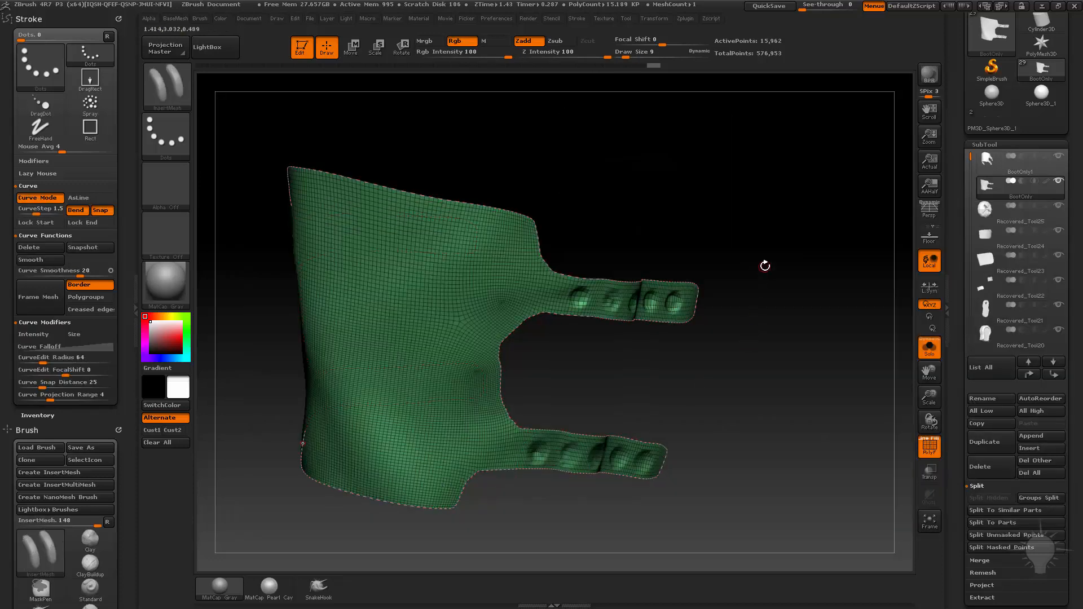
{"action": "key", "text": "m"}
{"action": "left_click", "coordinate": [595, 301]}
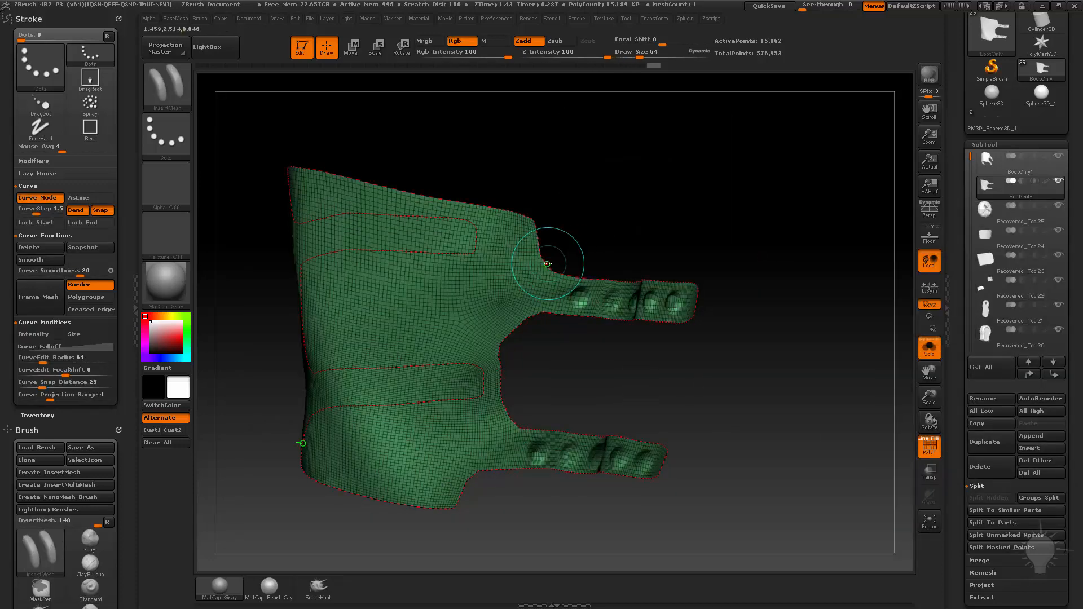
{"action": "left_click", "coordinate": [547, 263]}
{"action": "right_click_drag", "start_coordinate": [777, 206], "coordinate": [771, 290], "text": "ctrl"}
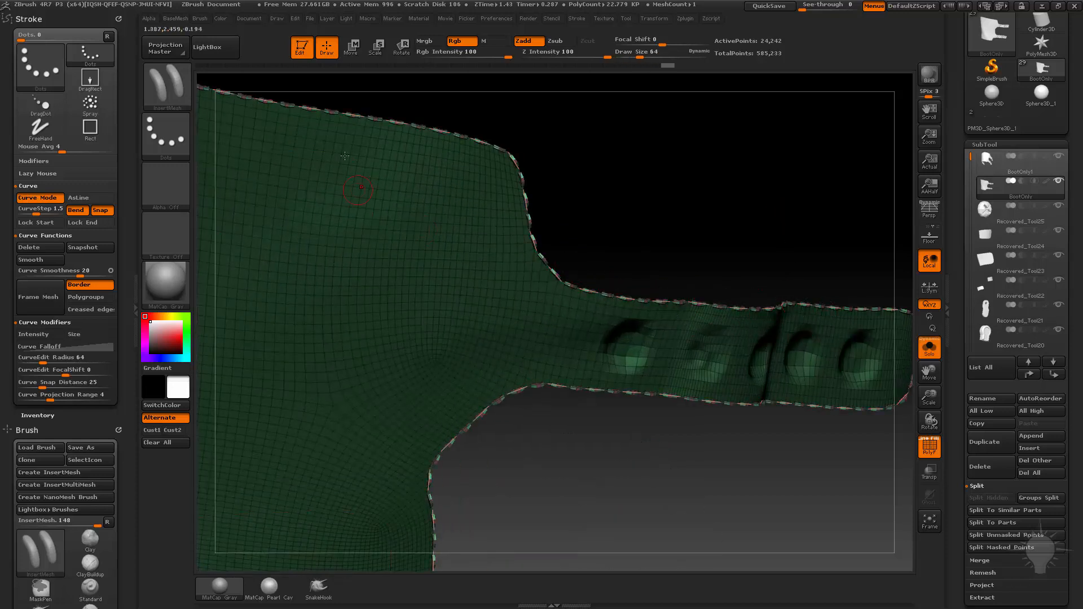
{"action": "right_click_drag", "start_coordinate": [695, 242], "coordinate": [678, 160], "text": "ctrl"}
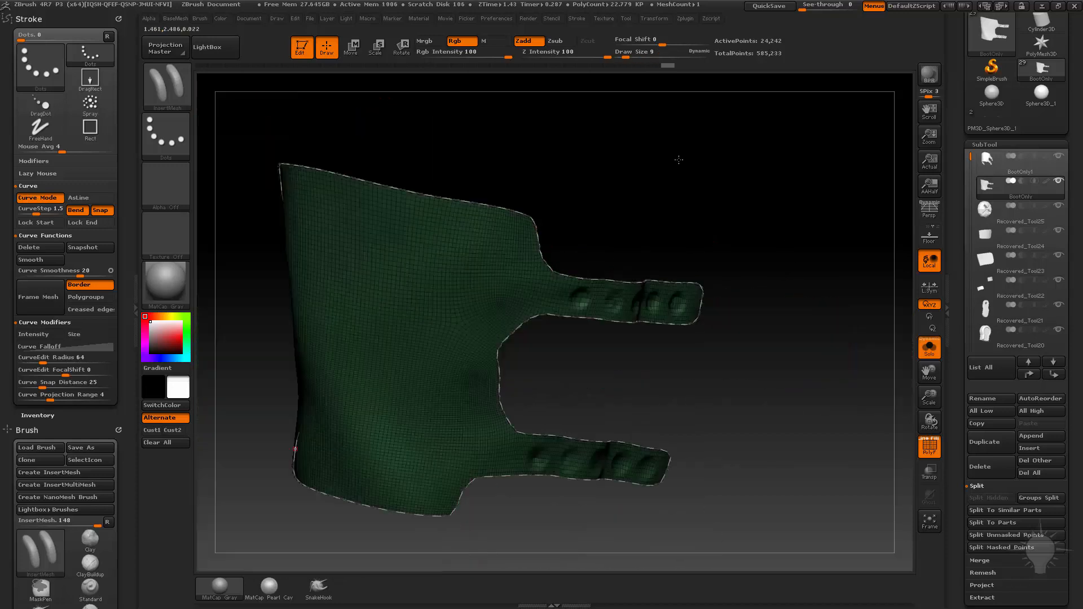
Bring back the border curves, reapply the stitches at draw size 14 and release the curves.
{"action": "left_click", "coordinate": [505, 280]}
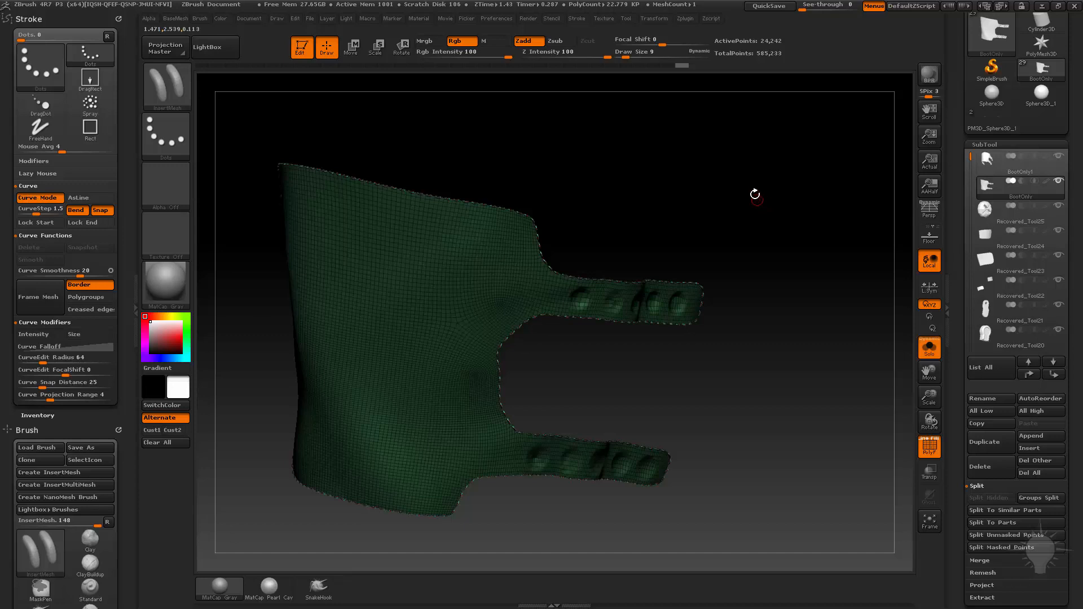
{"action": "right_click_drag", "start_coordinate": [755, 194], "coordinate": [764, 203], "text": "ctrl"}
{"action": "key", "text": "s"}
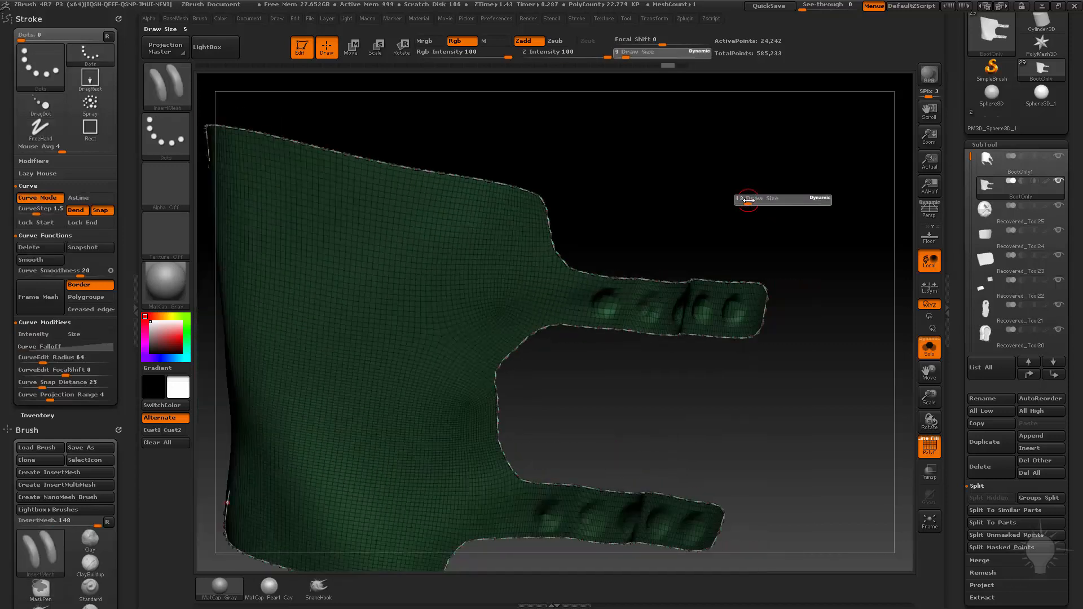
{"action": "left_click", "coordinate": [749, 200]}
{"action": "key", "text": "ctrl+z"}
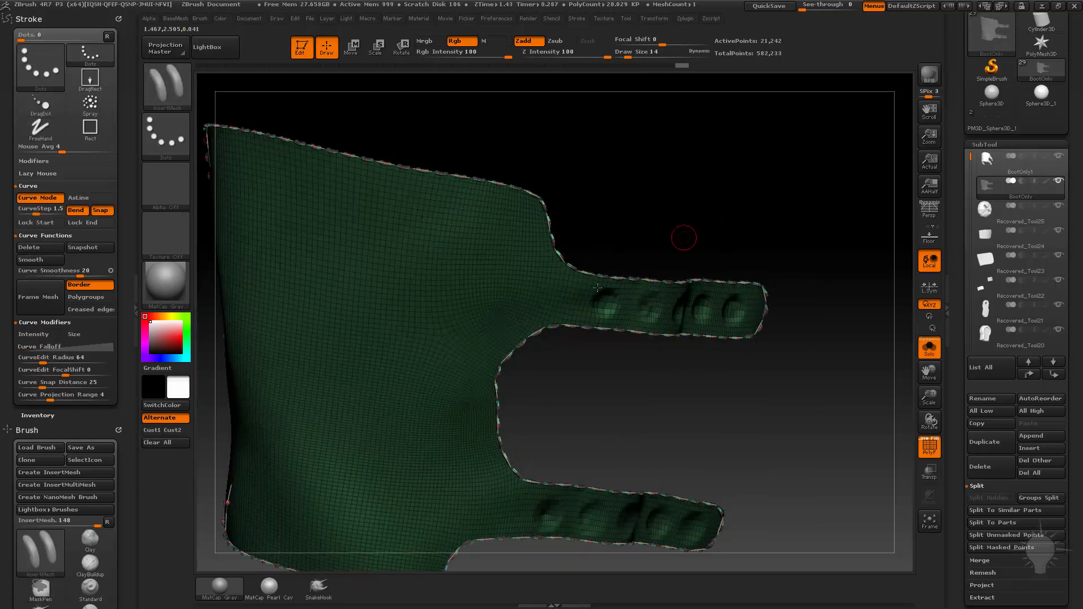
{"action": "left_click", "coordinate": [503, 286]}
{"action": "key", "text": "2"}
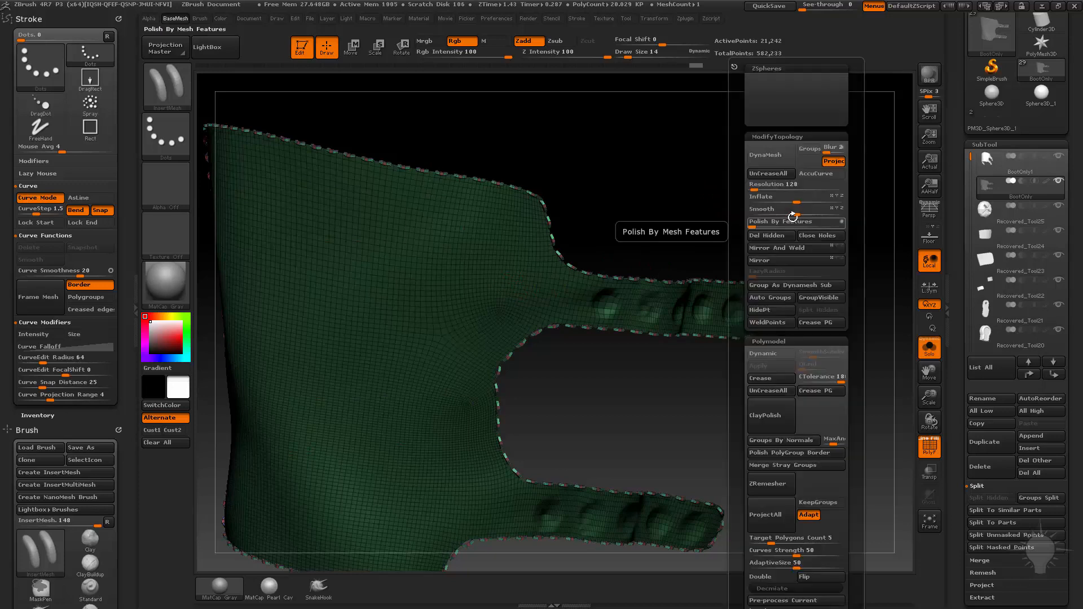
Split the masked cuff surface off from the stitches and delete the leftover surface subtool.
{"action": "scroll", "coordinate": [998, 455], "scroll_direction": "down", "scroll_amount": 2}
{"action": "left_click", "coordinate": [996, 457]}
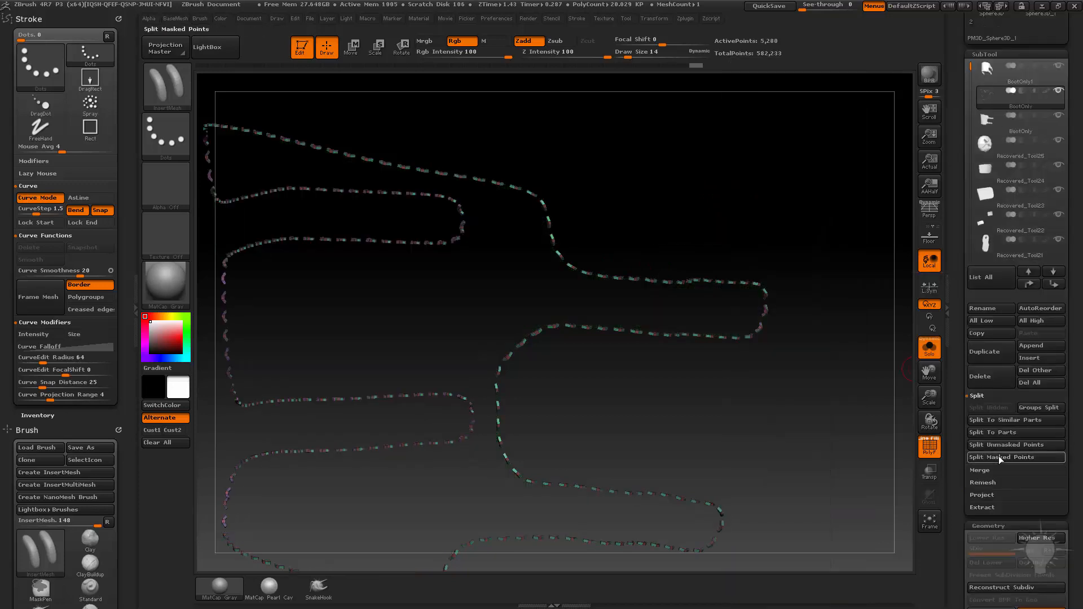
{"action": "left_click", "coordinate": [1018, 130]}
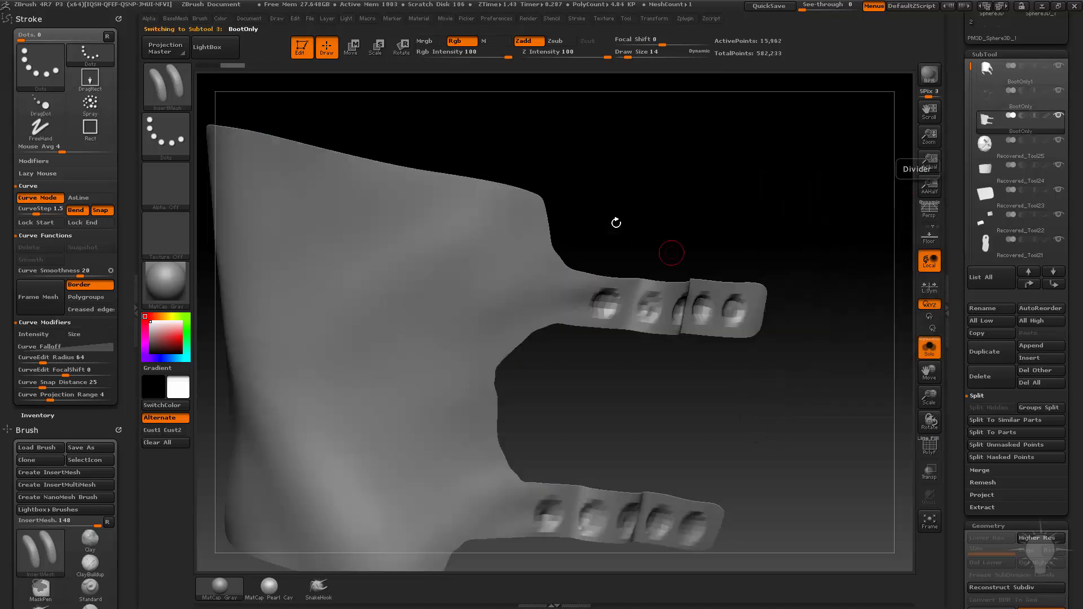
{"action": "left_click", "coordinate": [987, 382]}
Turn off Solo and examine how the stitching sits along the cuff's edge and buckle straps on the full boot.
{"action": "left_click", "coordinate": [929, 347]}
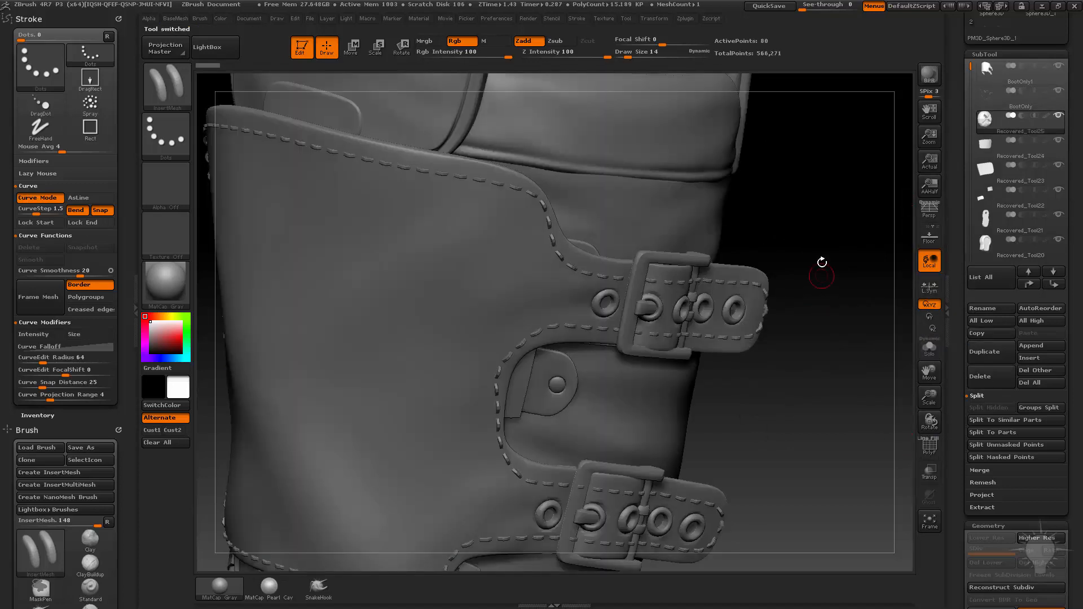
{"action": "left_click_drag", "start_coordinate": [821, 261], "coordinate": [789, 215]}
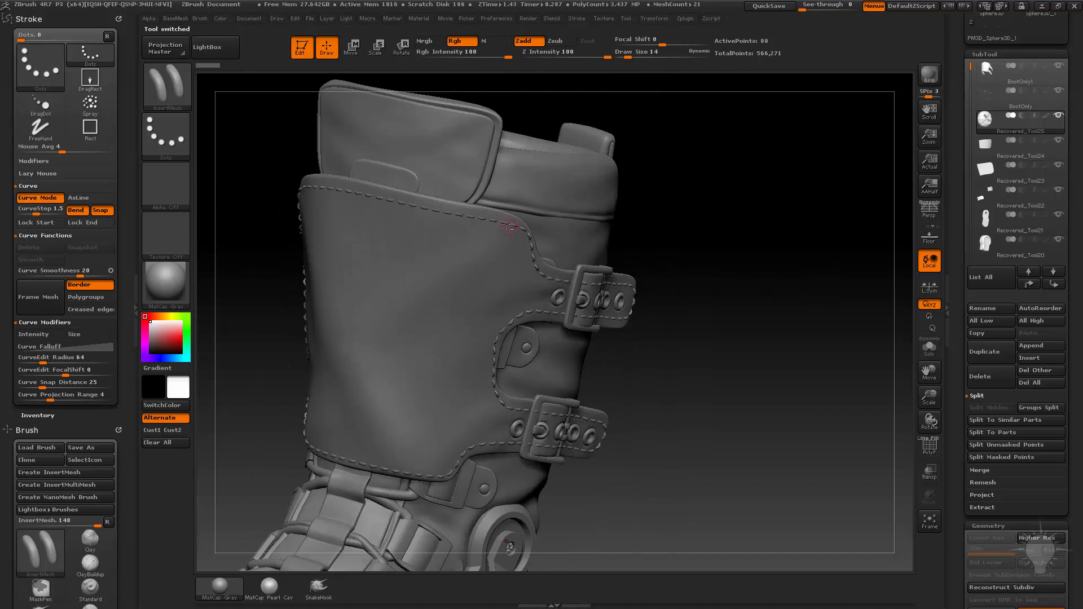
{"action": "left_click", "coordinate": [533, 229], "text": "alt"}
{"action": "left_click_drag", "start_coordinate": [749, 282], "coordinate": [772, 186], "text": "alt"}
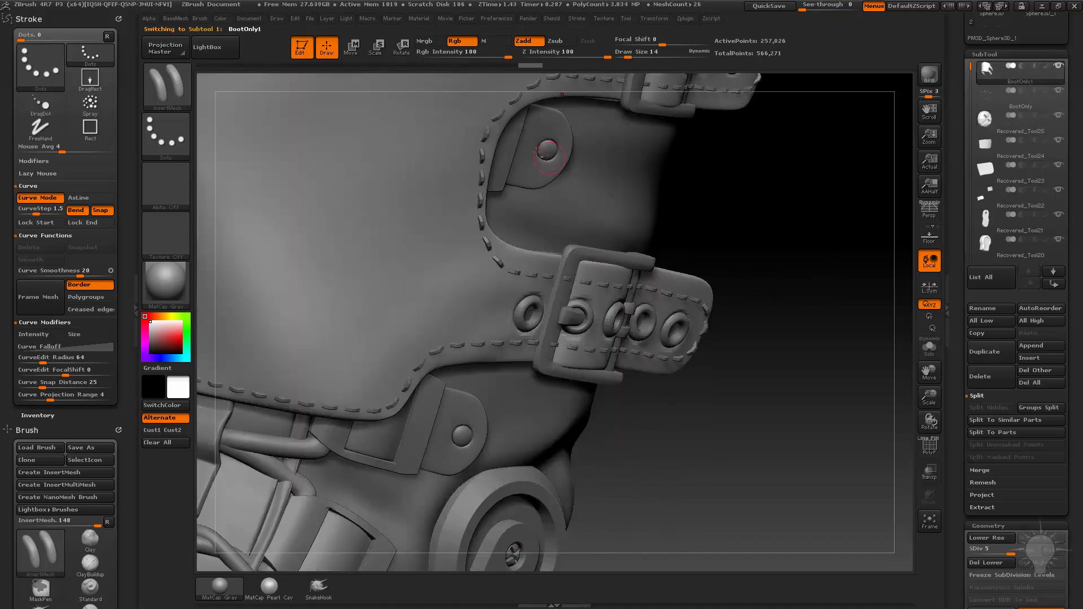
{"action": "left_click", "coordinate": [481, 158], "text": "alt"}
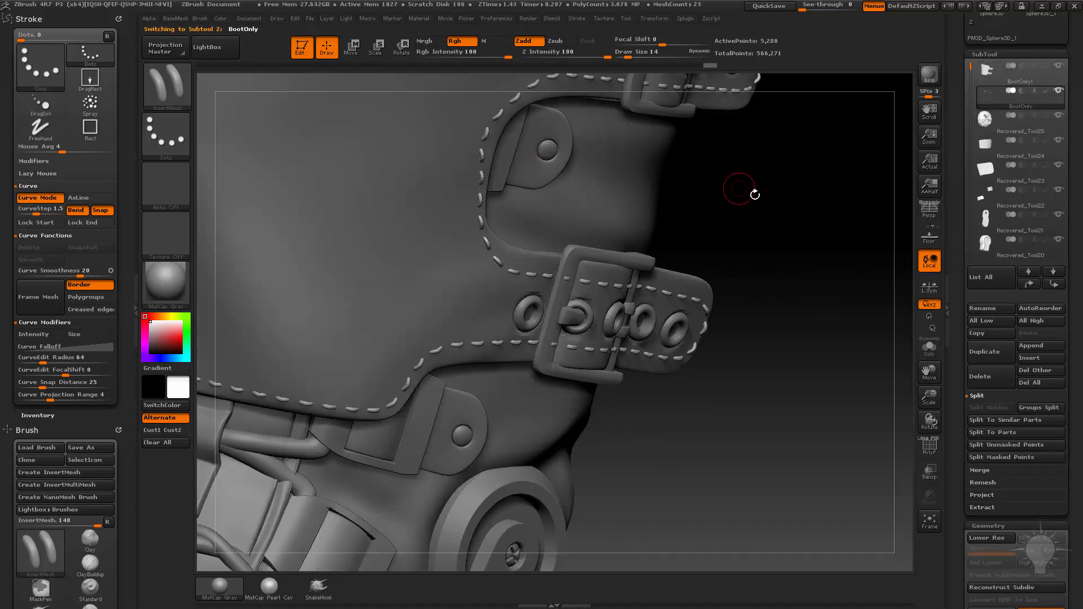
{"action": "left_click_drag", "start_coordinate": [778, 194], "coordinate": [667, 283]}
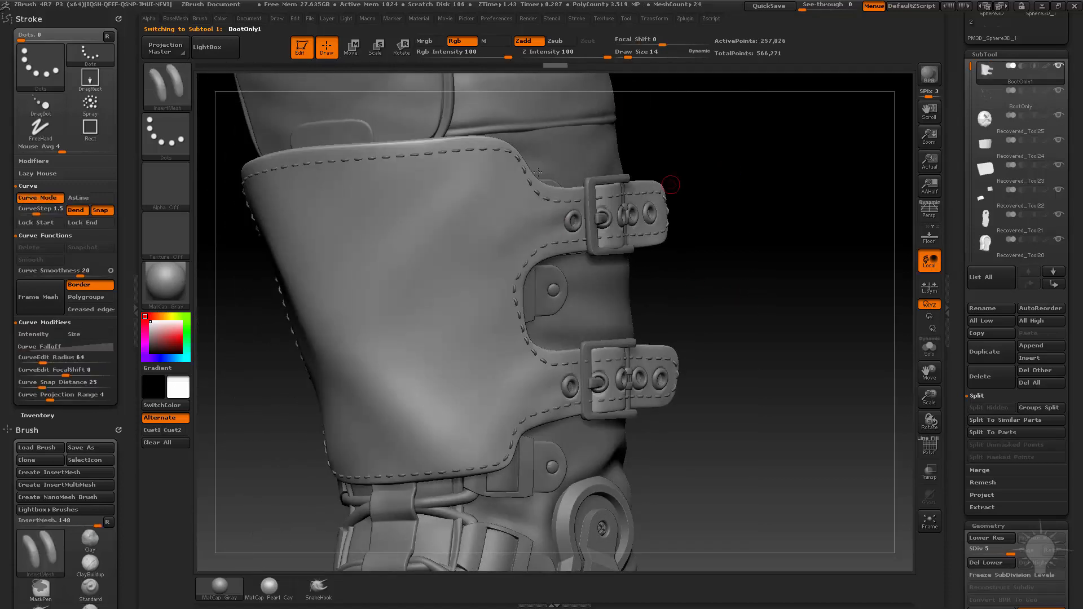
Select the stitches subtool and switch to the Move brush with a draw size suited to adjusting the cuff's upper stitching.
{"action": "mouse_move", "coordinate": [654, 148]}
{"action": "left_mouse_down"}
{"action": "mouse_move", "coordinate": [706, 126]}
{"action": "mouse_move", "coordinate": [784, 225]}
{"action": "left_mouse_up"}
{"action": "key", "text": "s"}
{"action": "left_click_drag", "start_coordinate": [507, 288], "coordinate": [501, 291]}
{"action": "key", "text": "b"}
{"action": "key", "text": "m"}
{"action": "key", "text": "v"}
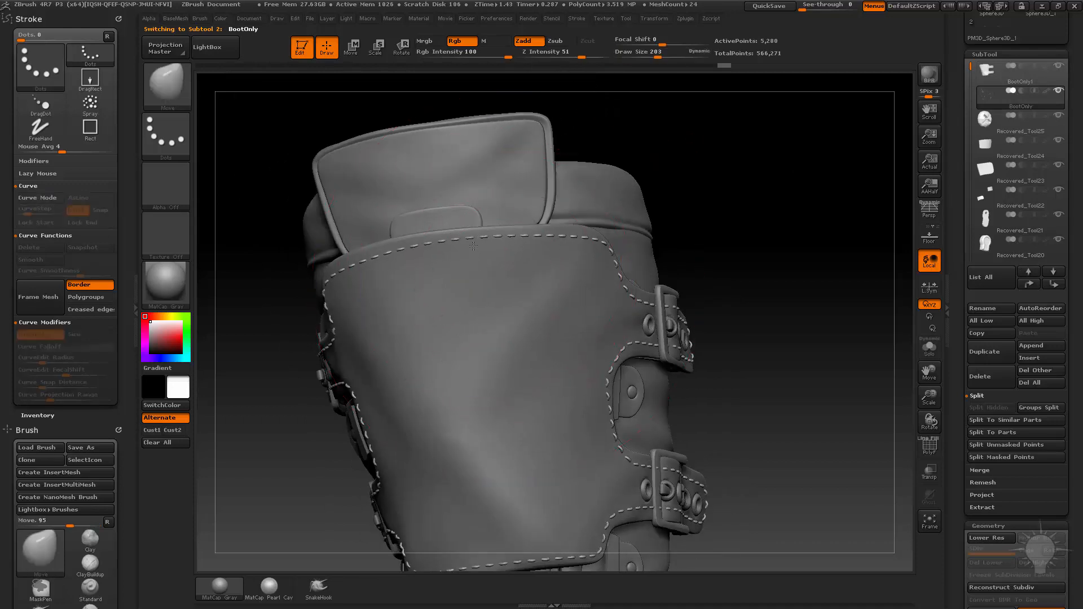
{"action": "left_click_drag", "start_coordinate": [750, 240], "coordinate": [573, 241]}
{"action": "key", "text": "s"}
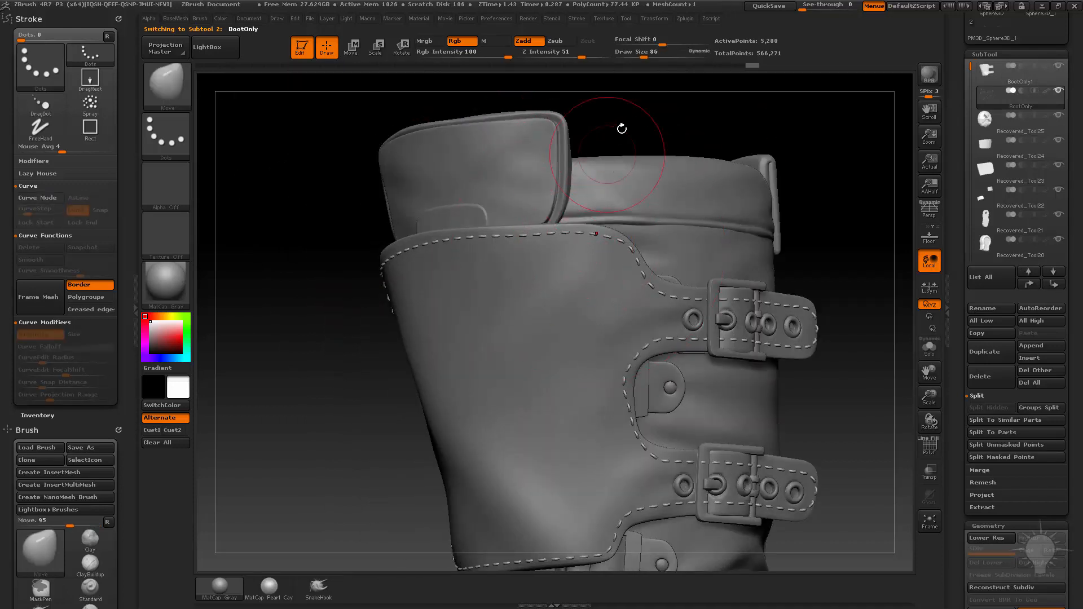
Nudge the stitches into line along the cuff's upper side edge with the Move brush at draw size 59.
{"action": "left_click_drag", "start_coordinate": [621, 128], "coordinate": [410, 262]}
{"action": "left_click_drag", "start_coordinate": [611, 173], "coordinate": [348, 290]}
{"action": "key", "text": "s"}
{"action": "left_click_drag", "start_coordinate": [604, 222], "coordinate": [691, 226]}
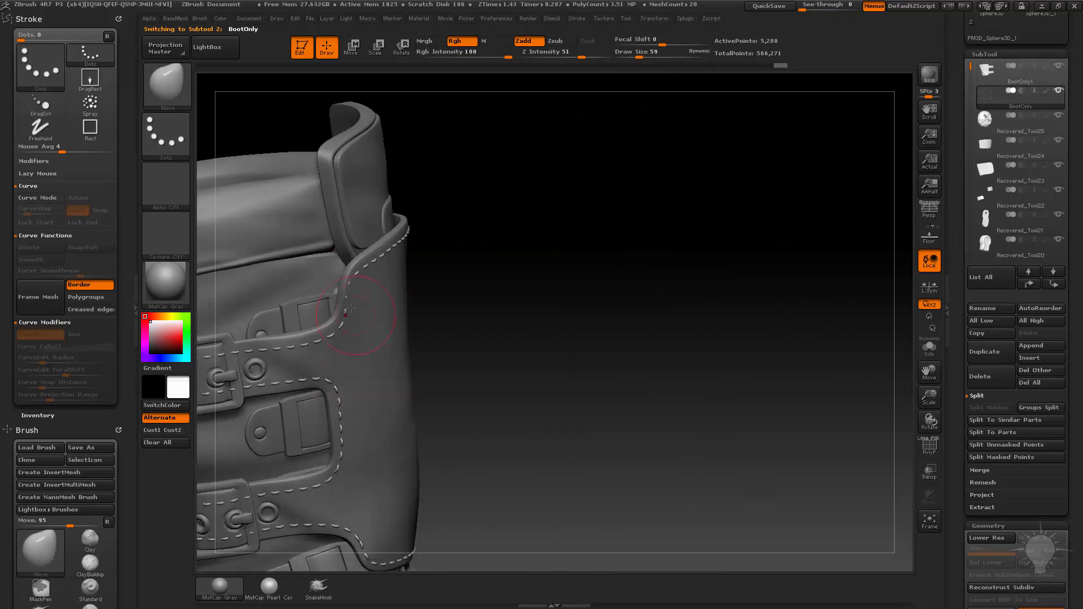
{"action": "left_click_drag", "start_coordinate": [486, 283], "coordinate": [296, 355]}
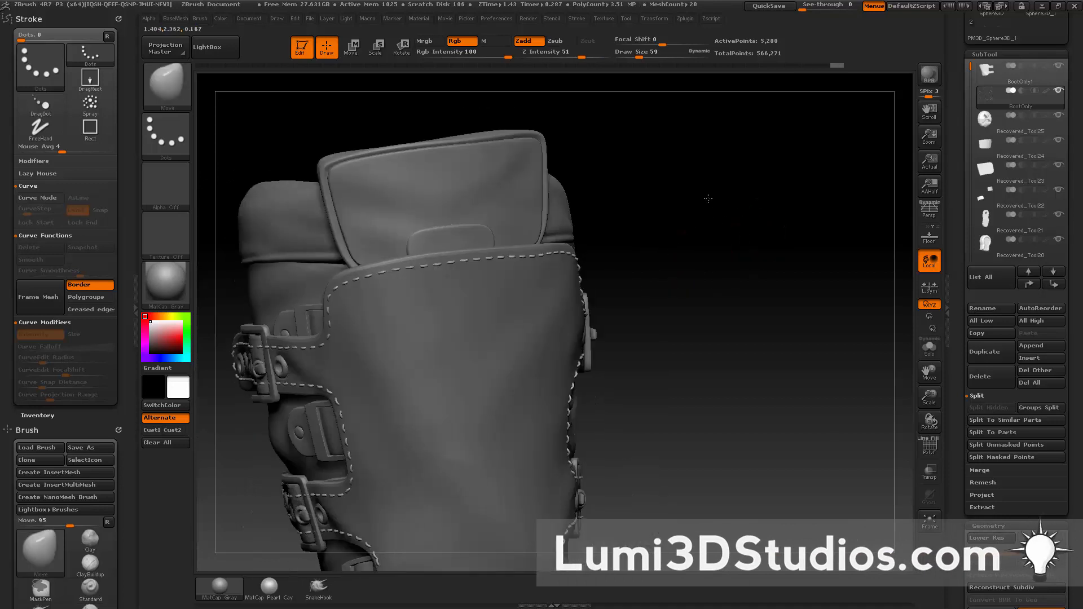